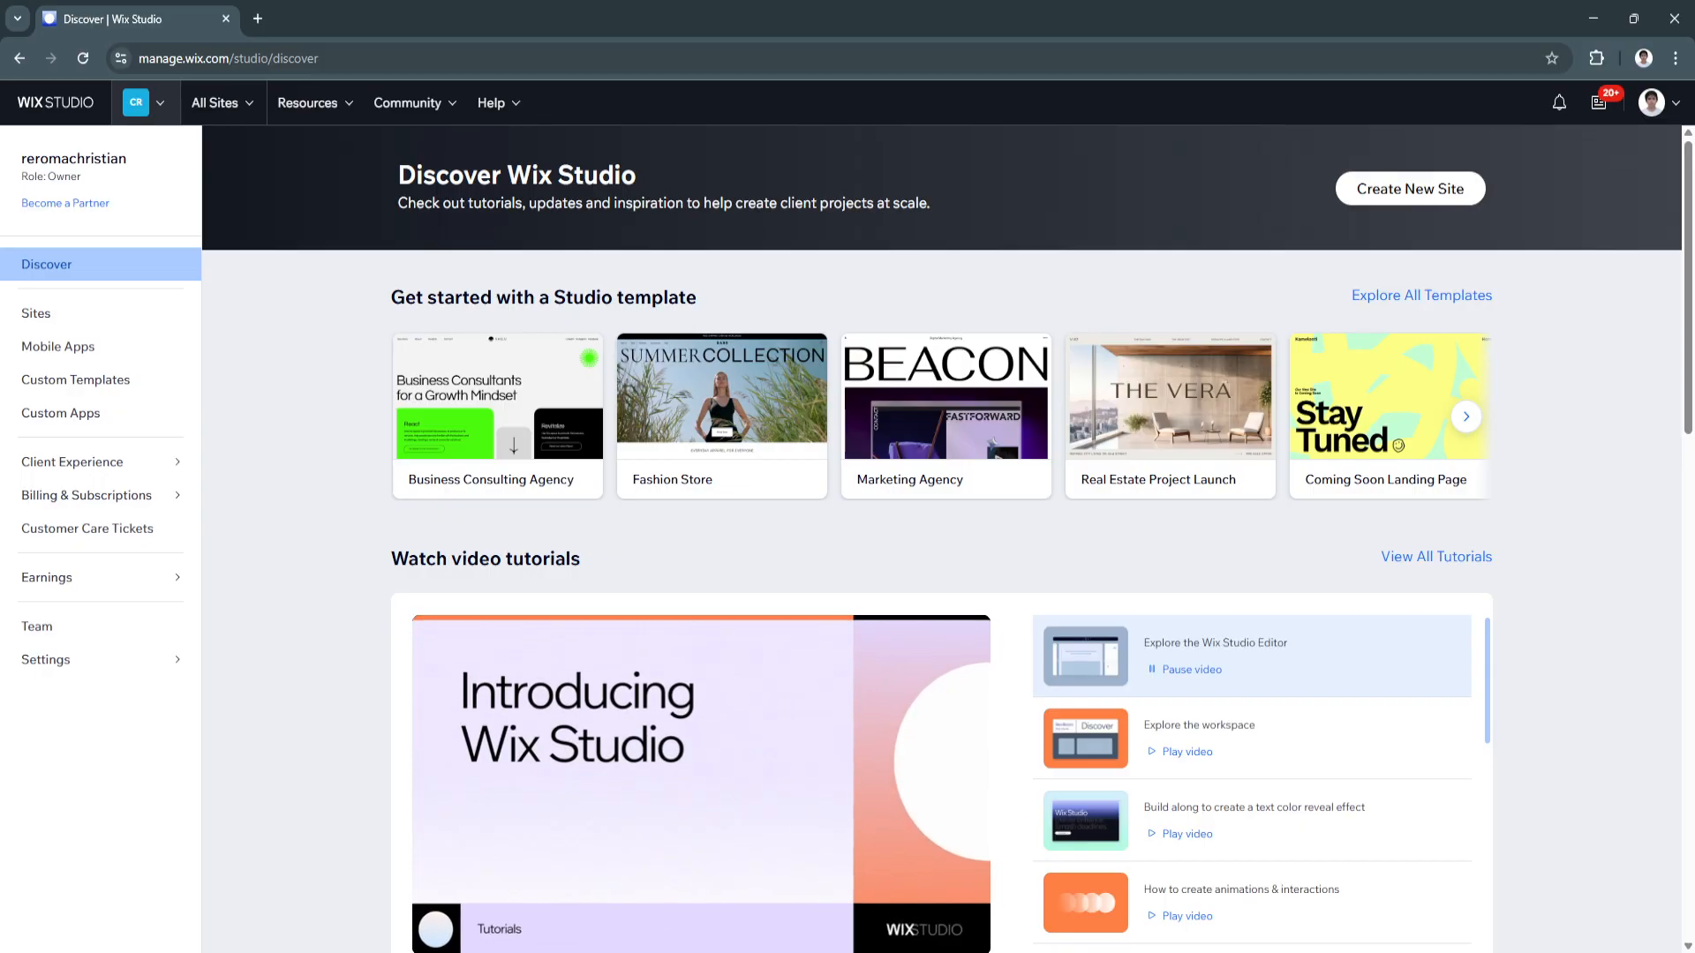
Open the dashboard of the site My Site and go to its settings page
{"action": "scroll", "coordinate": [941, 538], "scroll_direction": "down", "scroll_amount": 2}
{"action": "scroll", "coordinate": [941, 539], "scroll_direction": "up", "scroll_amount": 2}
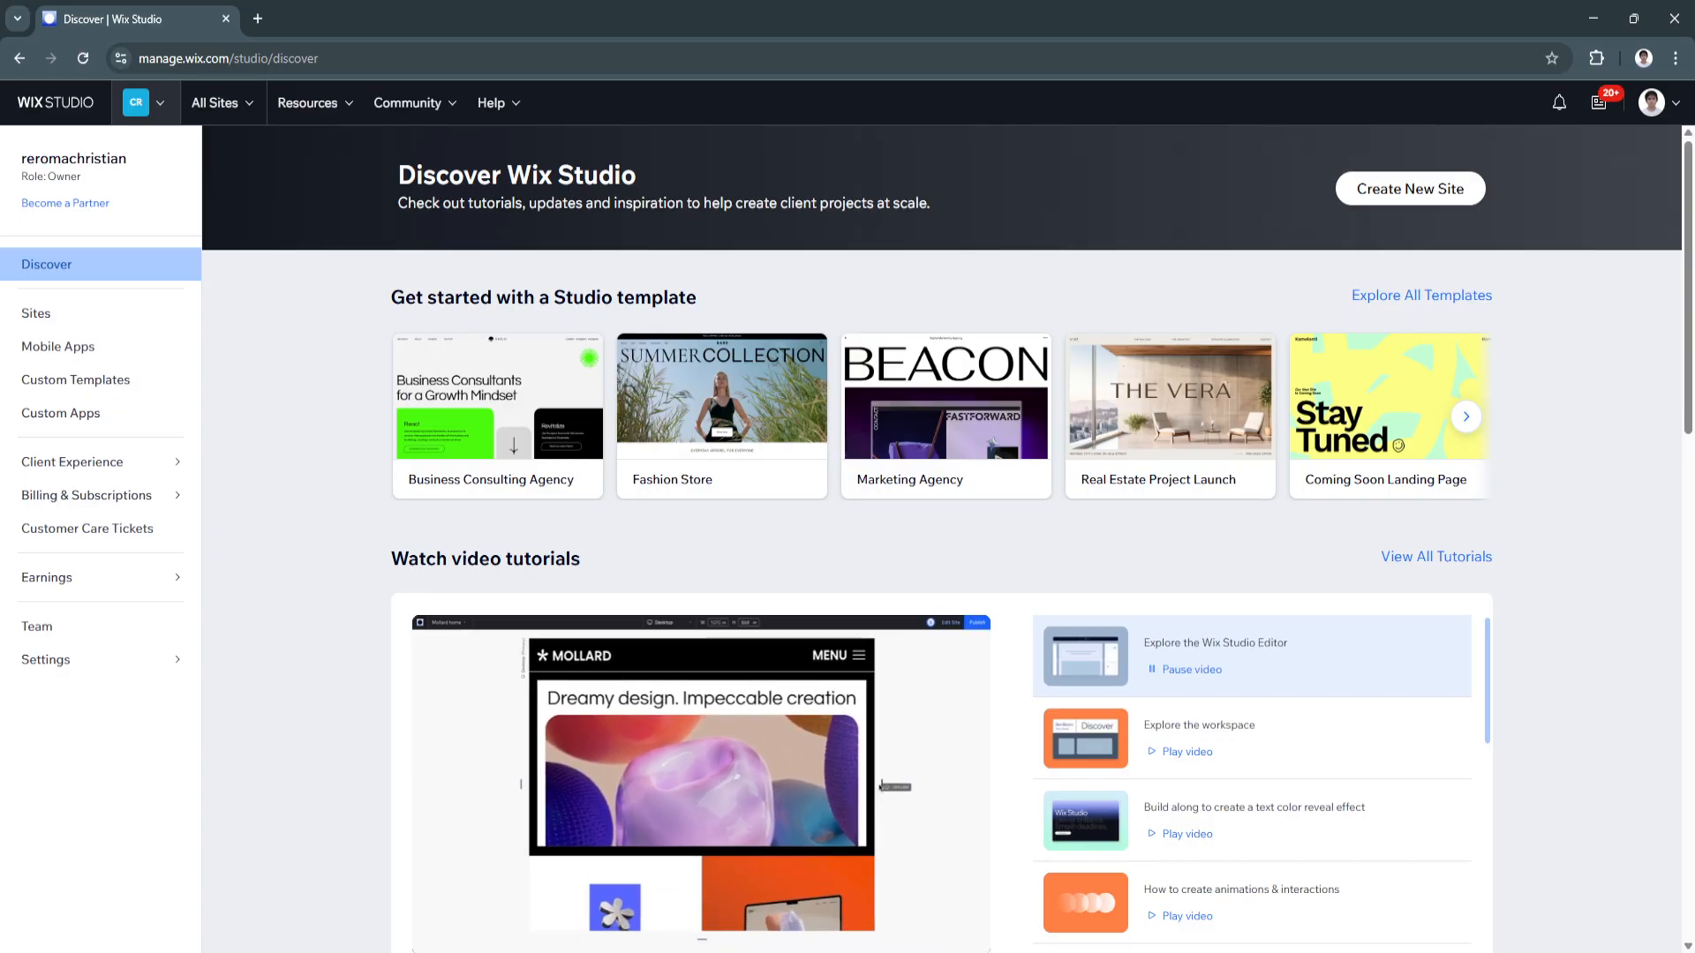
{"action": "mouse_move", "coordinate": [223, 103]}
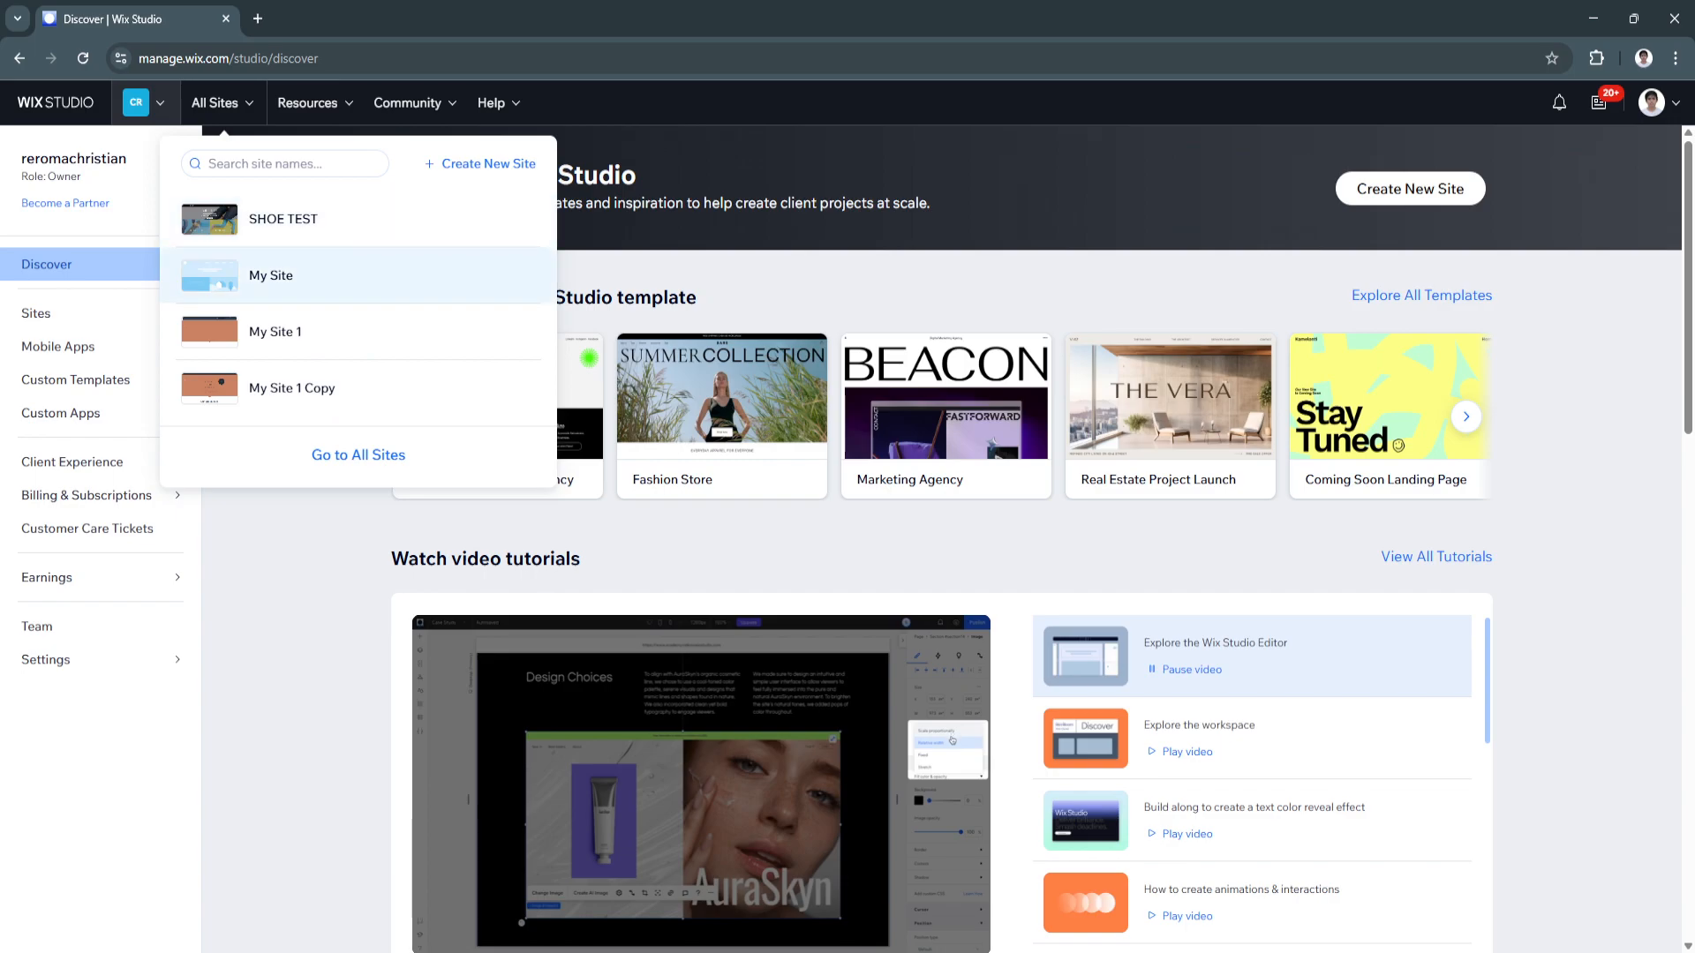
{"action": "left_click", "coordinate": [271, 275]}
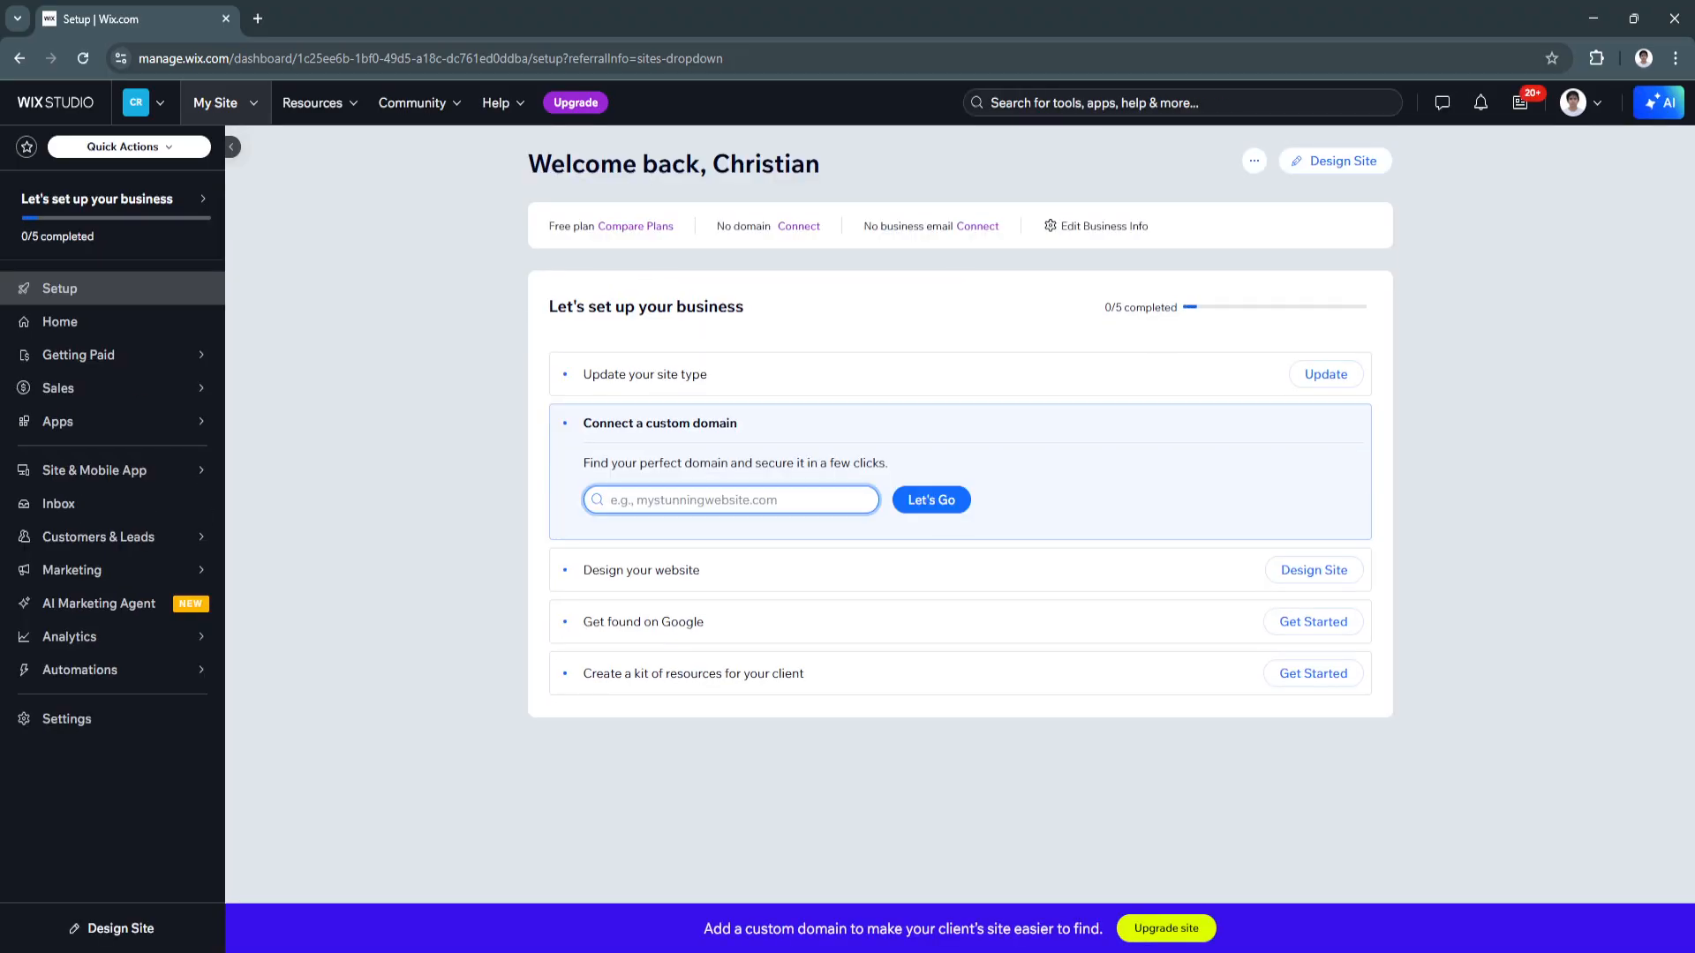
{"action": "mouse_move", "coordinate": [106, 637]}
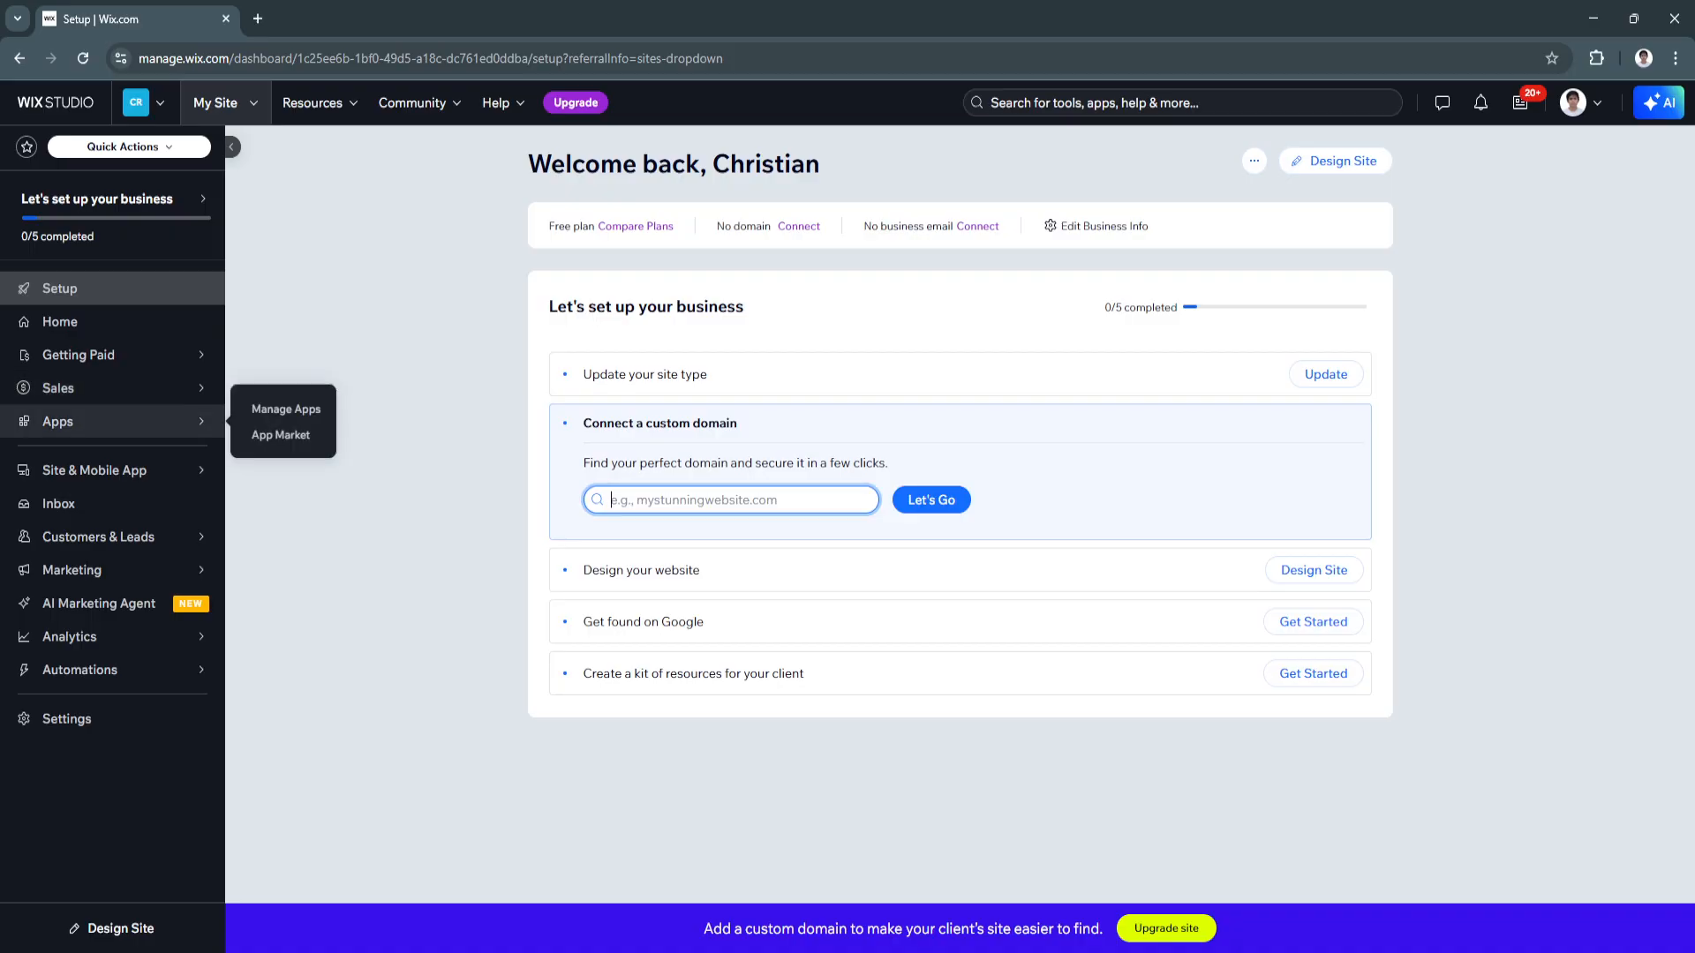
{"action": "mouse_move", "coordinate": [94, 469]}
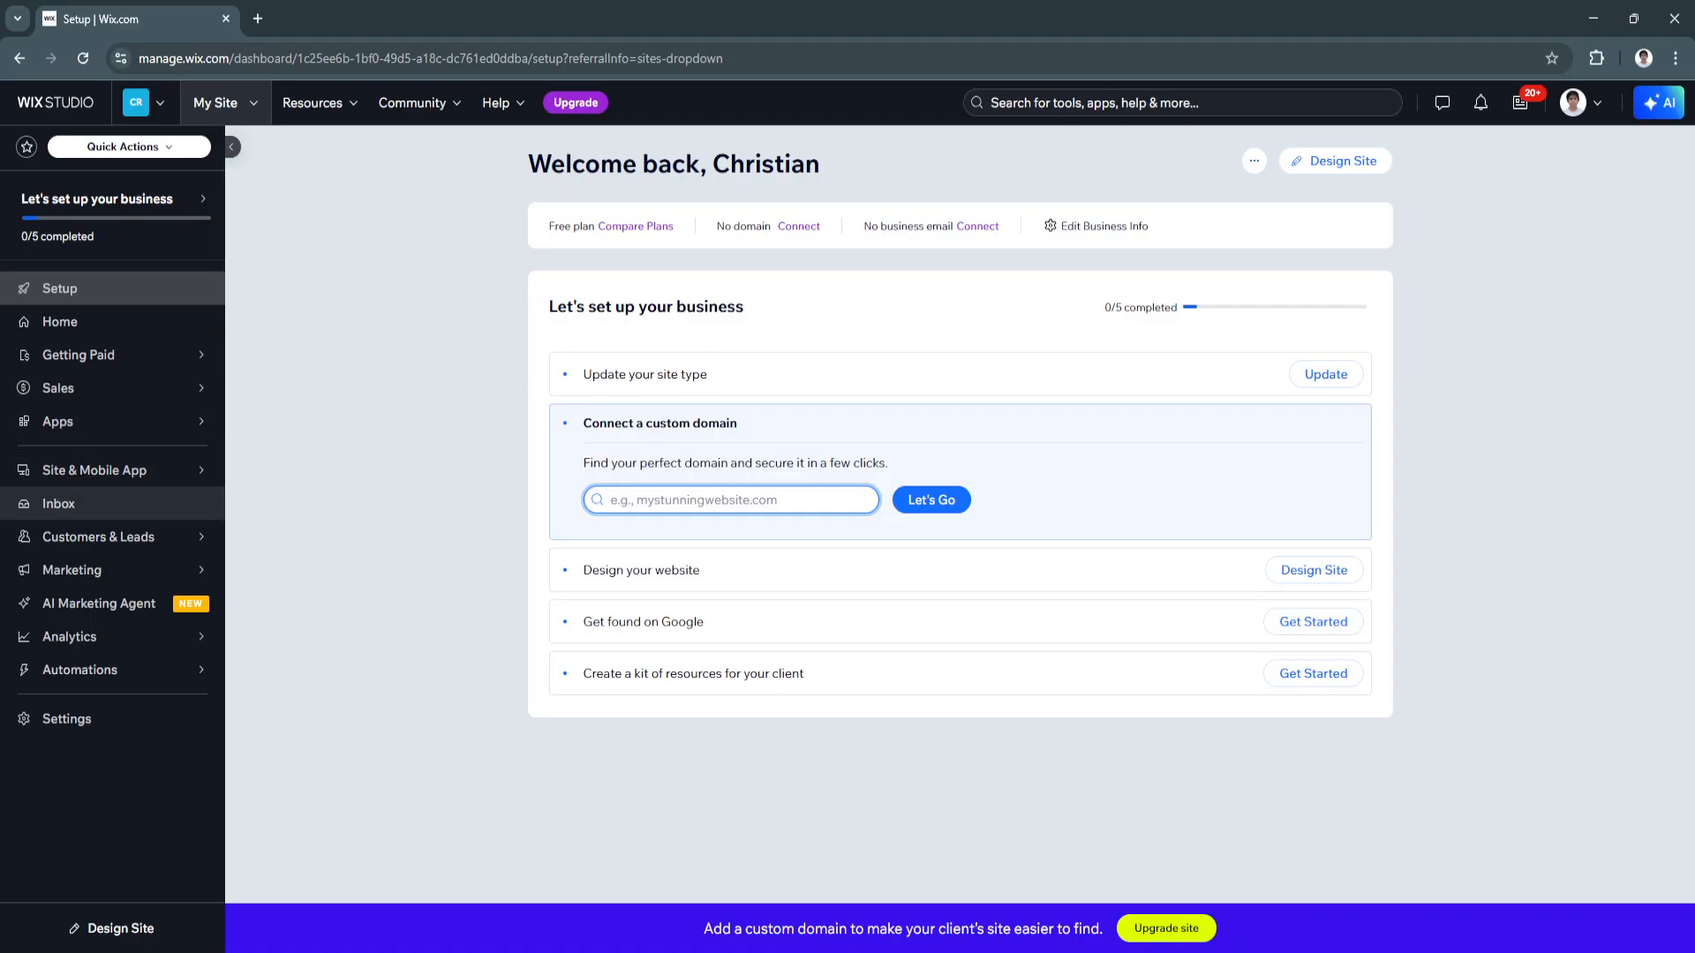
{"action": "mouse_move", "coordinate": [94, 570]}
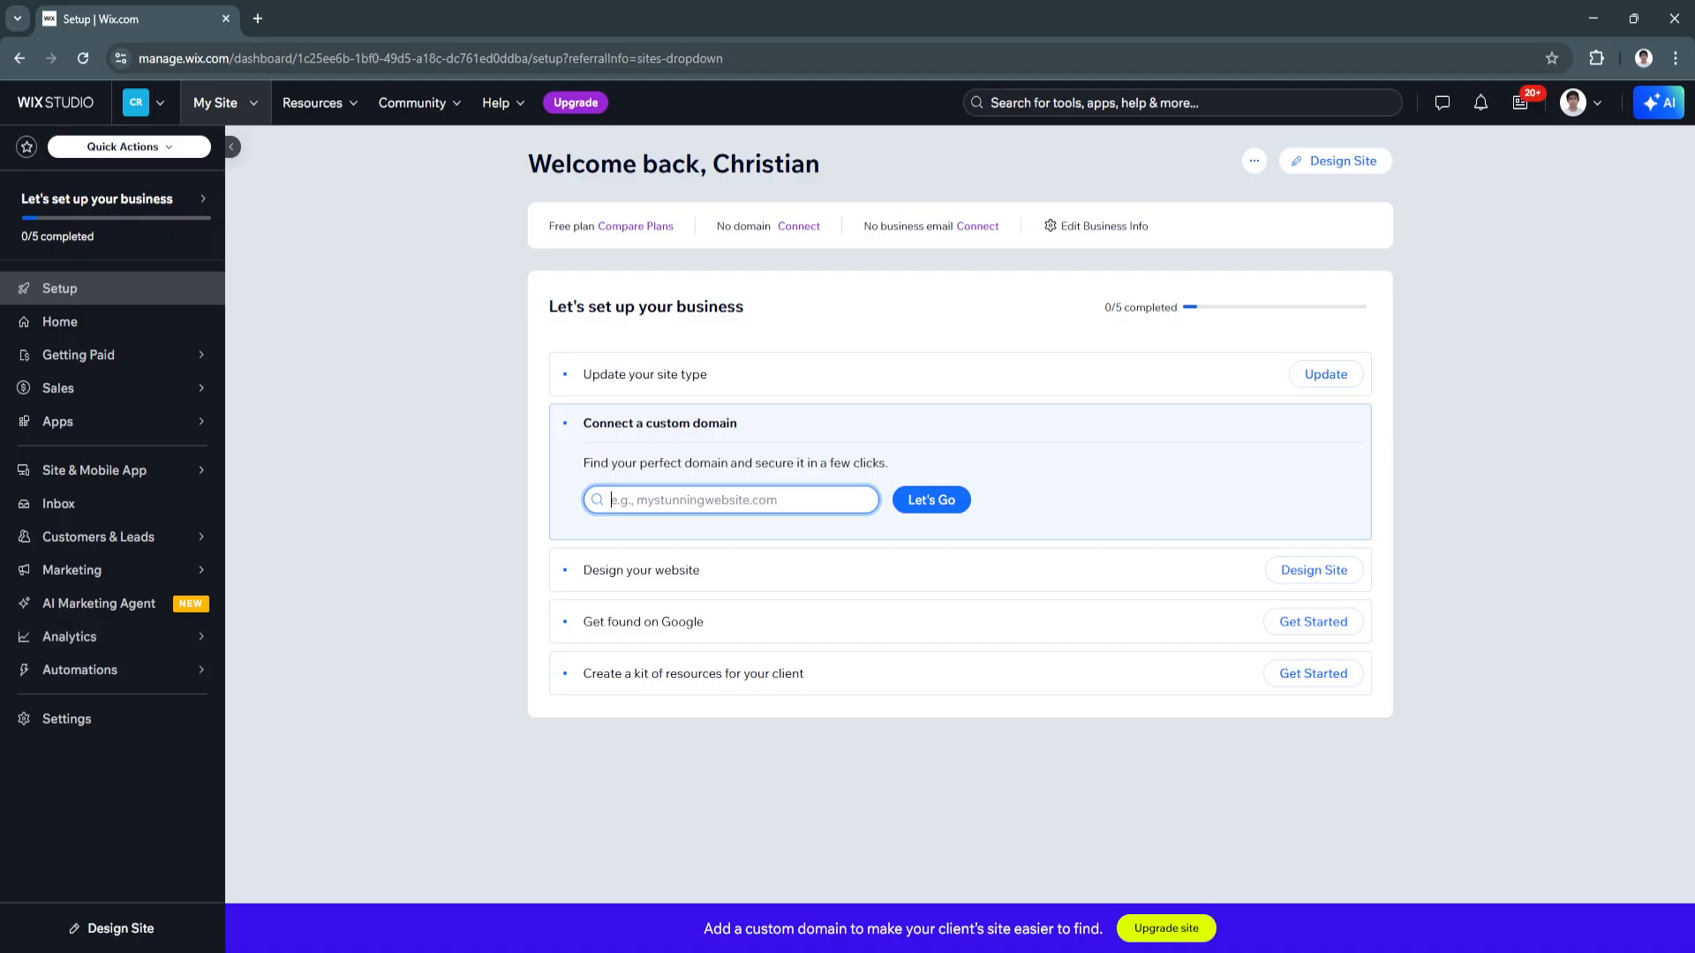
{"action": "left_click", "coordinate": [66, 719]}
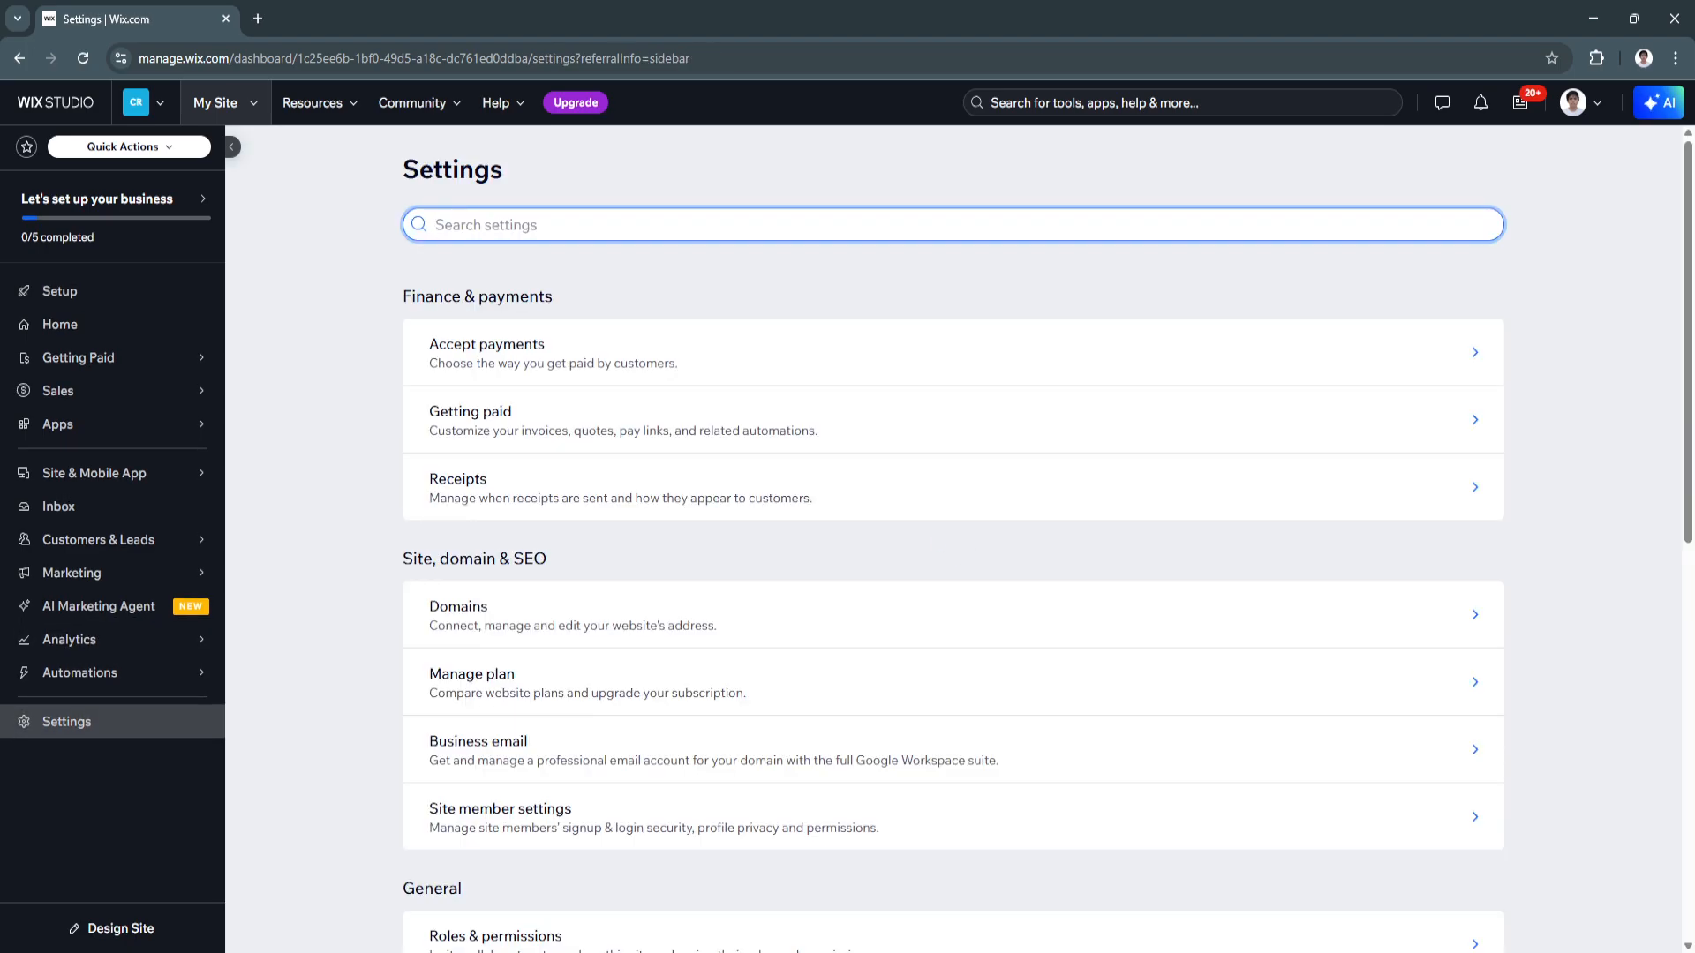
Examine the settings categories of My Site, from finance and payments through development and integrations, for a shipping section
{"action": "left_click_drag", "start_coordinate": [404, 298], "coordinate": [546, 297]}
{"action": "left_click", "coordinate": [556, 297]}
{"action": "scroll", "coordinate": [953, 574], "scroll_direction": "down", "scroll_amount": 2}
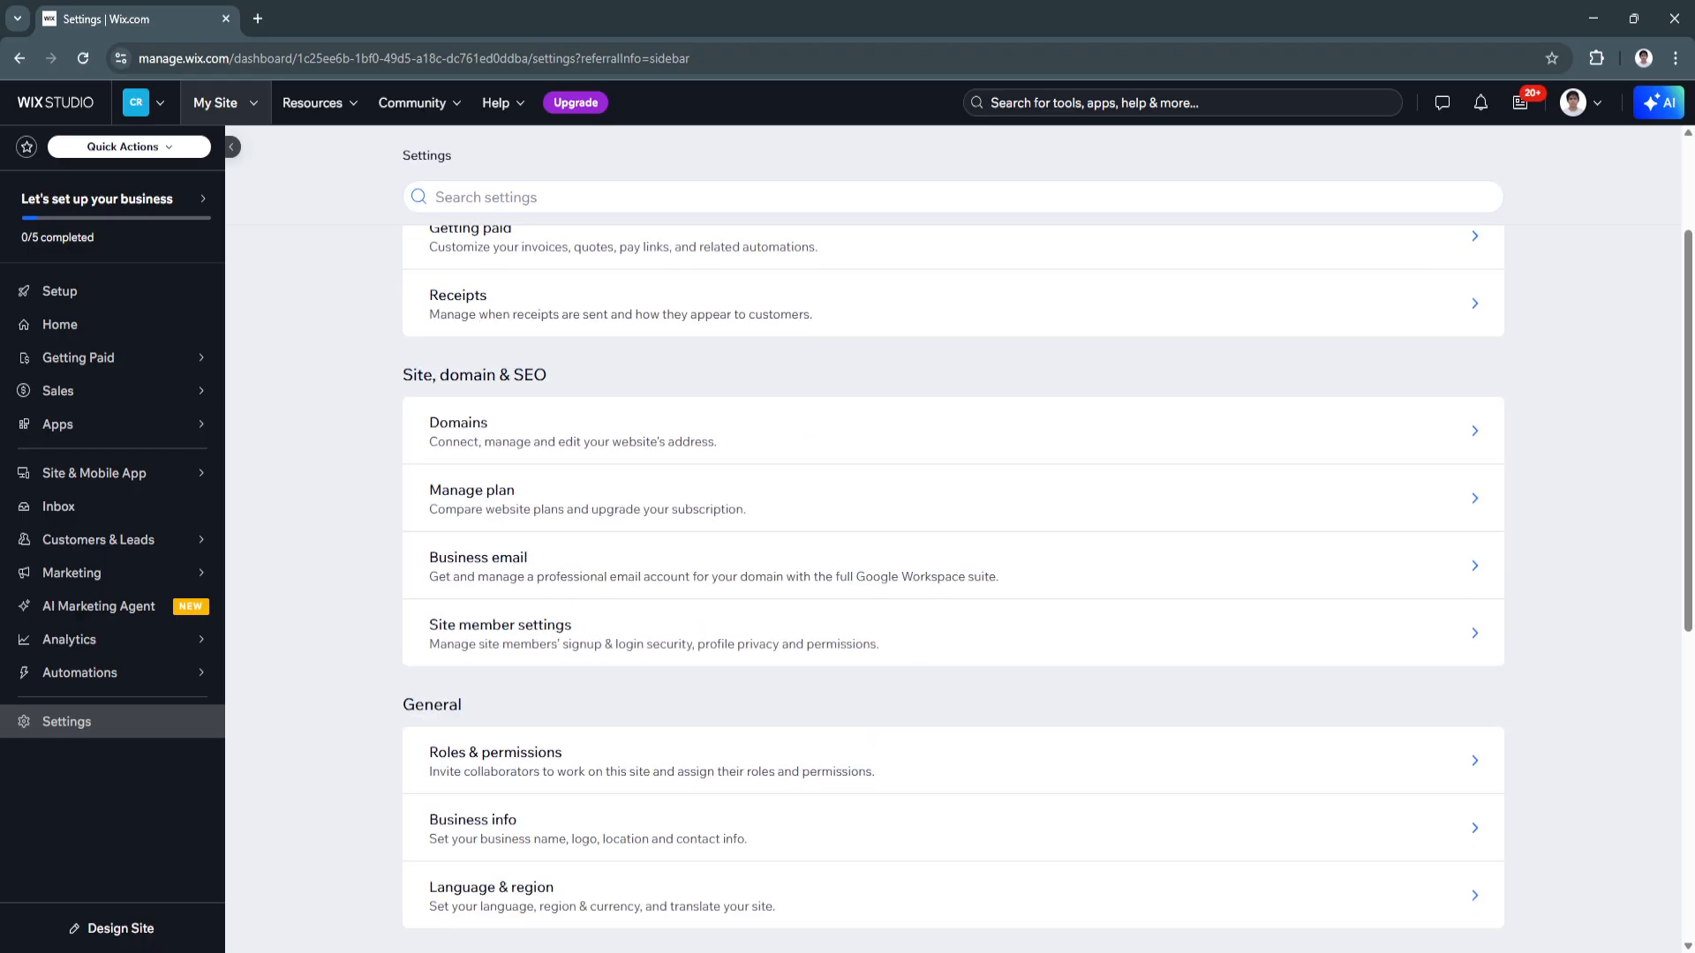
{"action": "scroll", "coordinate": [953, 573], "scroll_direction": "down", "scroll_amount": 4}
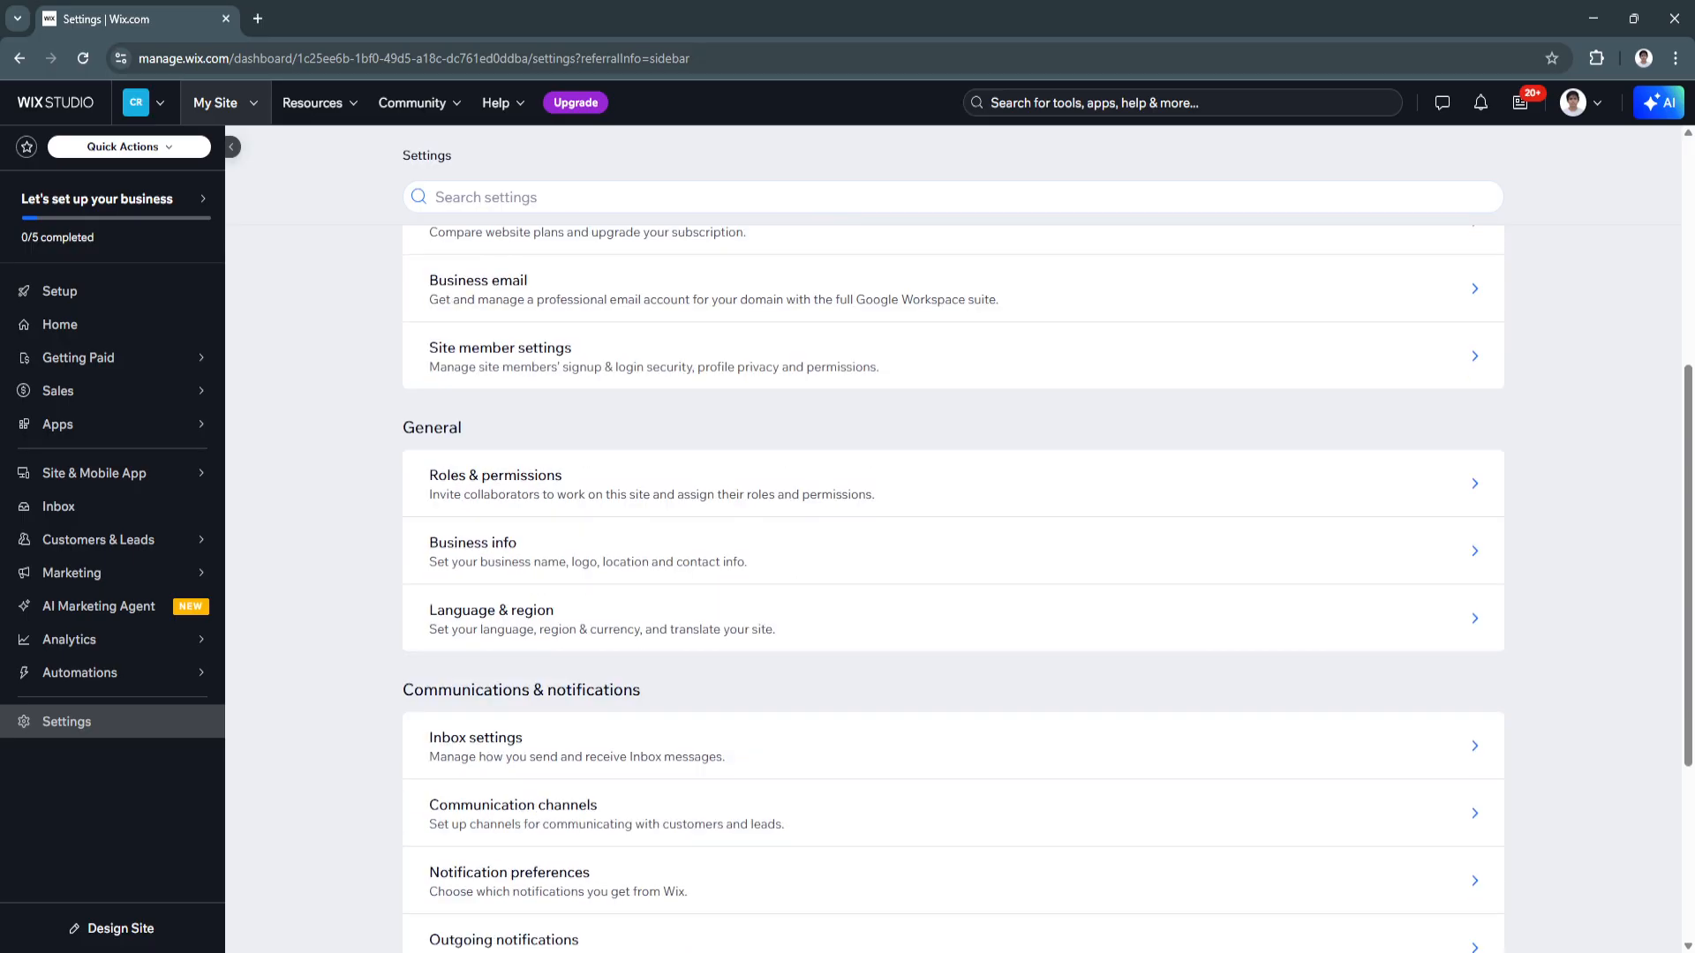
{"action": "scroll", "coordinate": [953, 574], "scroll_direction": "down", "scroll_amount": 3}
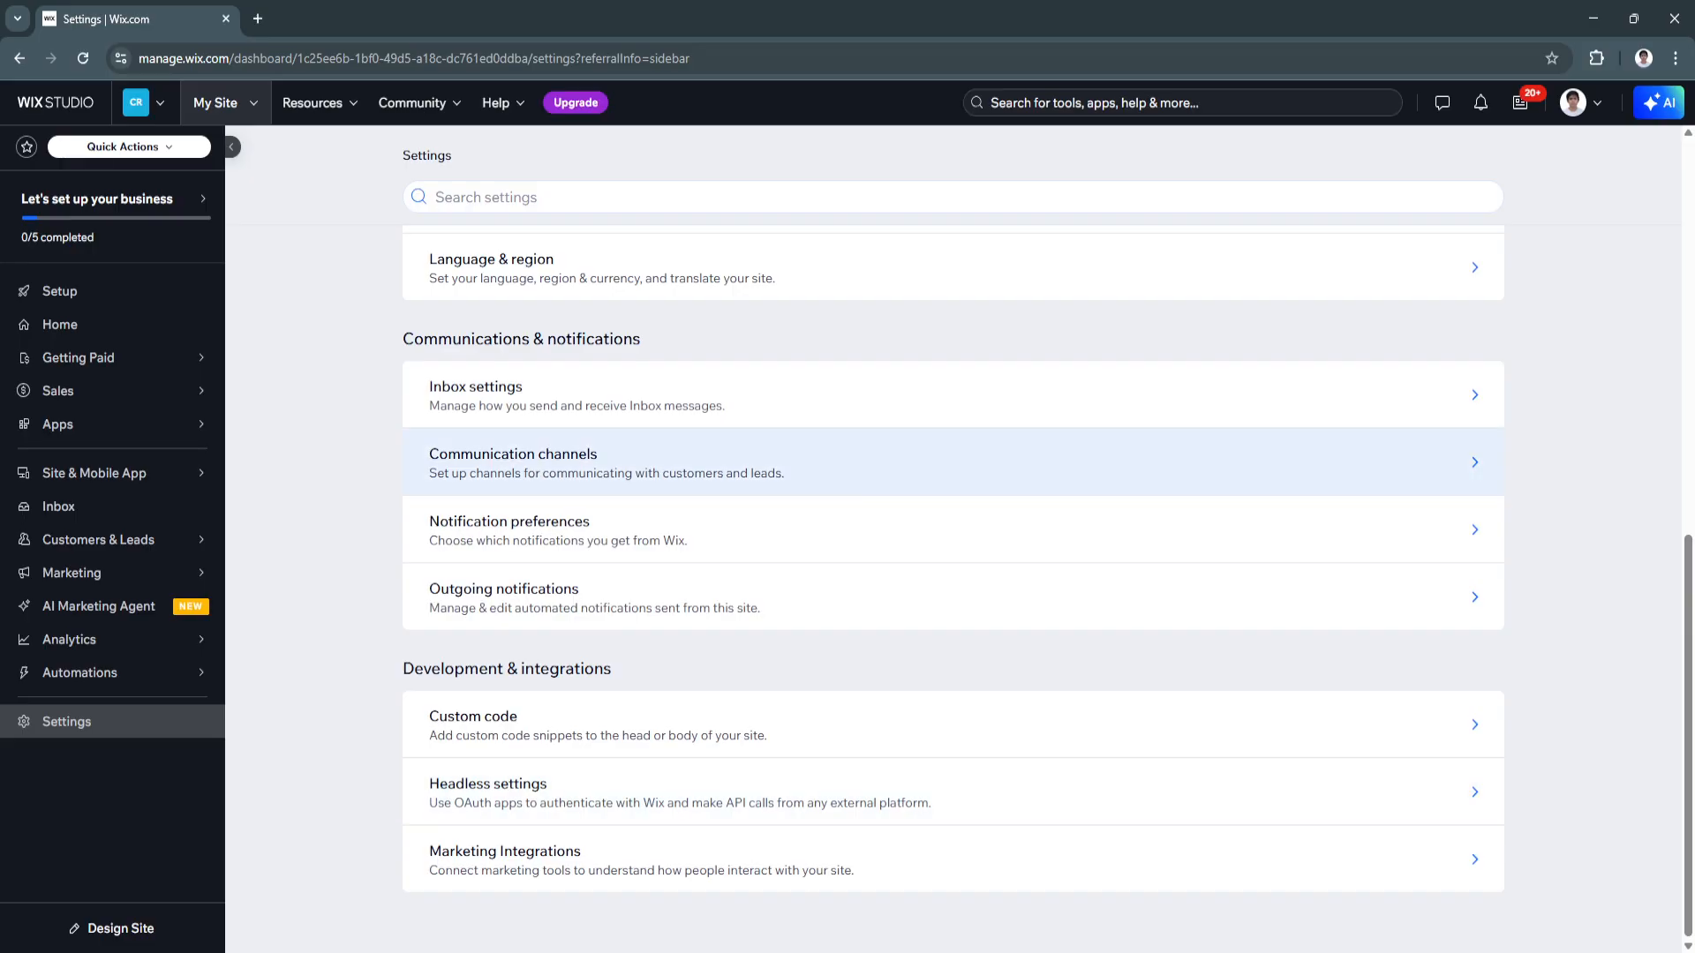
{"action": "scroll", "coordinate": [953, 574], "scroll_direction": "up", "scroll_amount": 9}
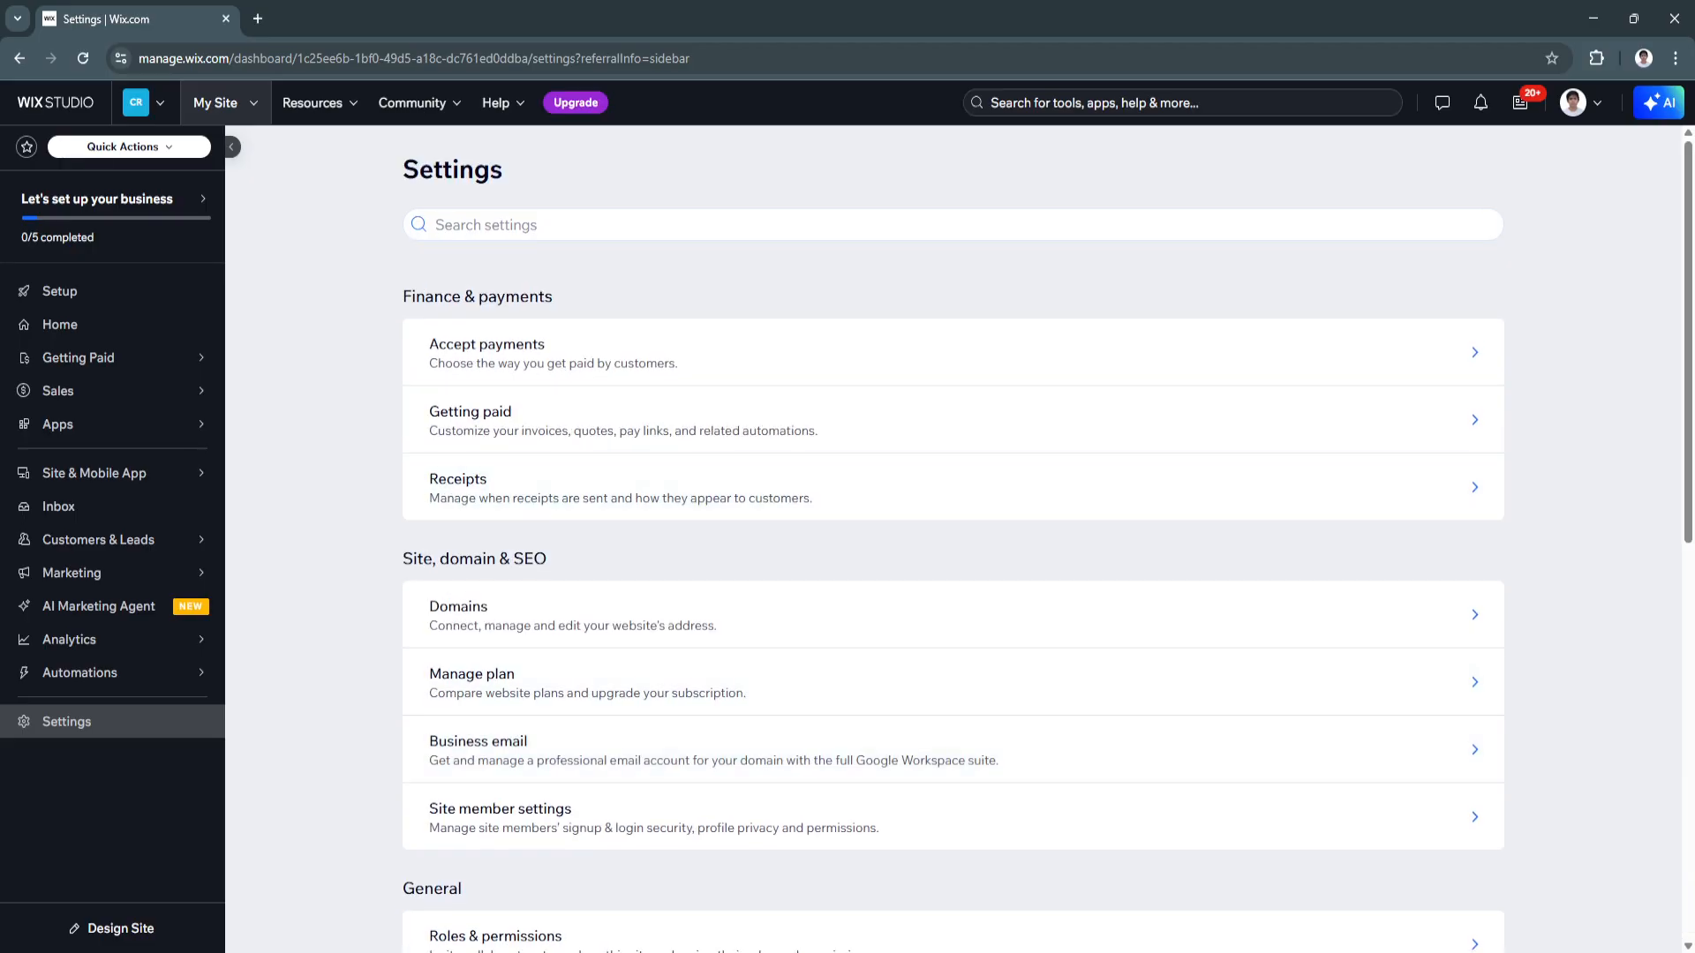
{"action": "scroll", "coordinate": [953, 547], "scroll_direction": "down", "scroll_amount": 8}
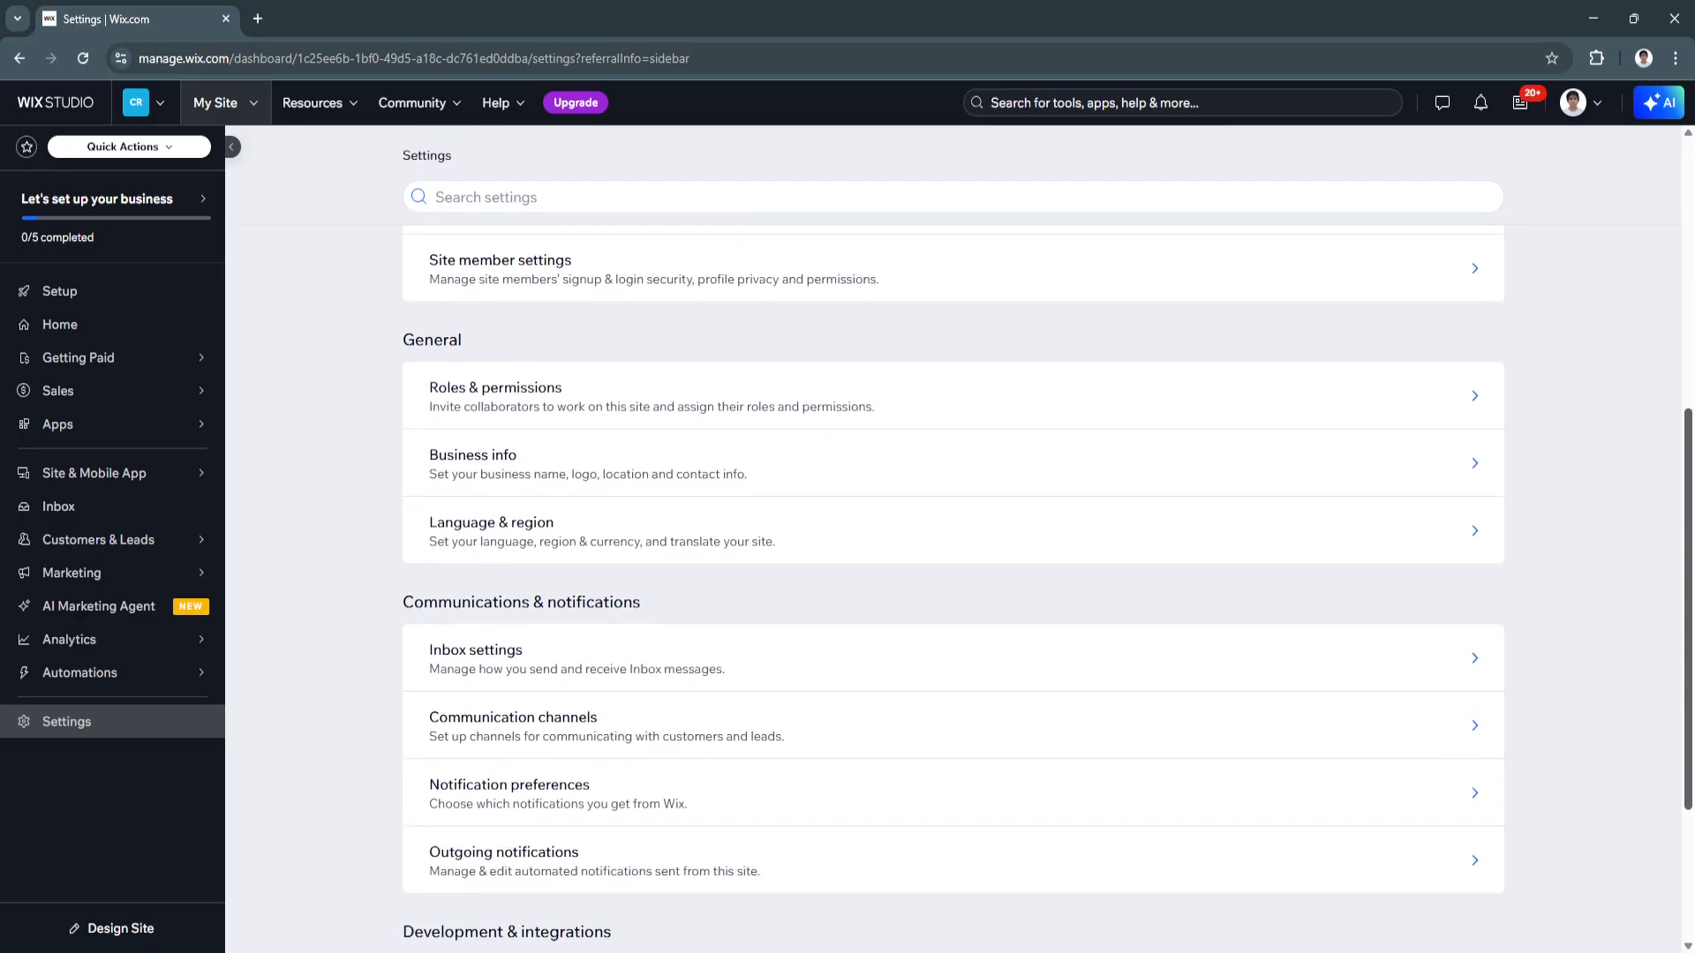
{"action": "scroll", "coordinate": [954, 548], "scroll_direction": "up", "scroll_amount": 3}
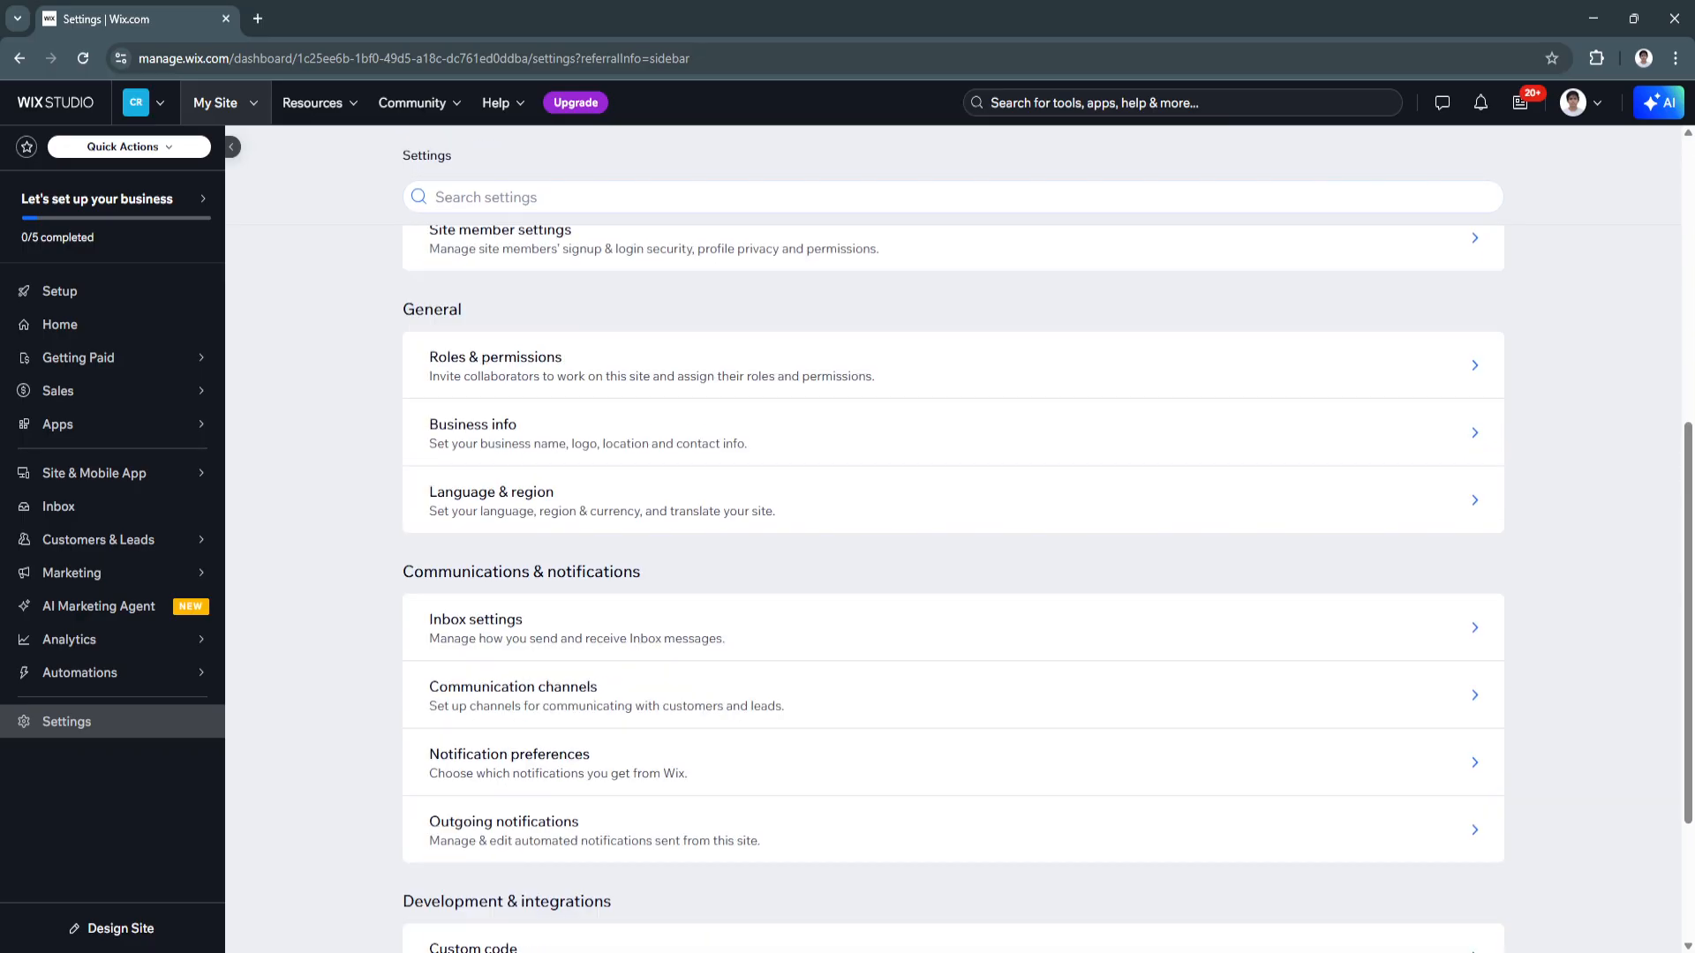
{"action": "scroll", "coordinate": [953, 547], "scroll_direction": "up", "scroll_amount": 6}
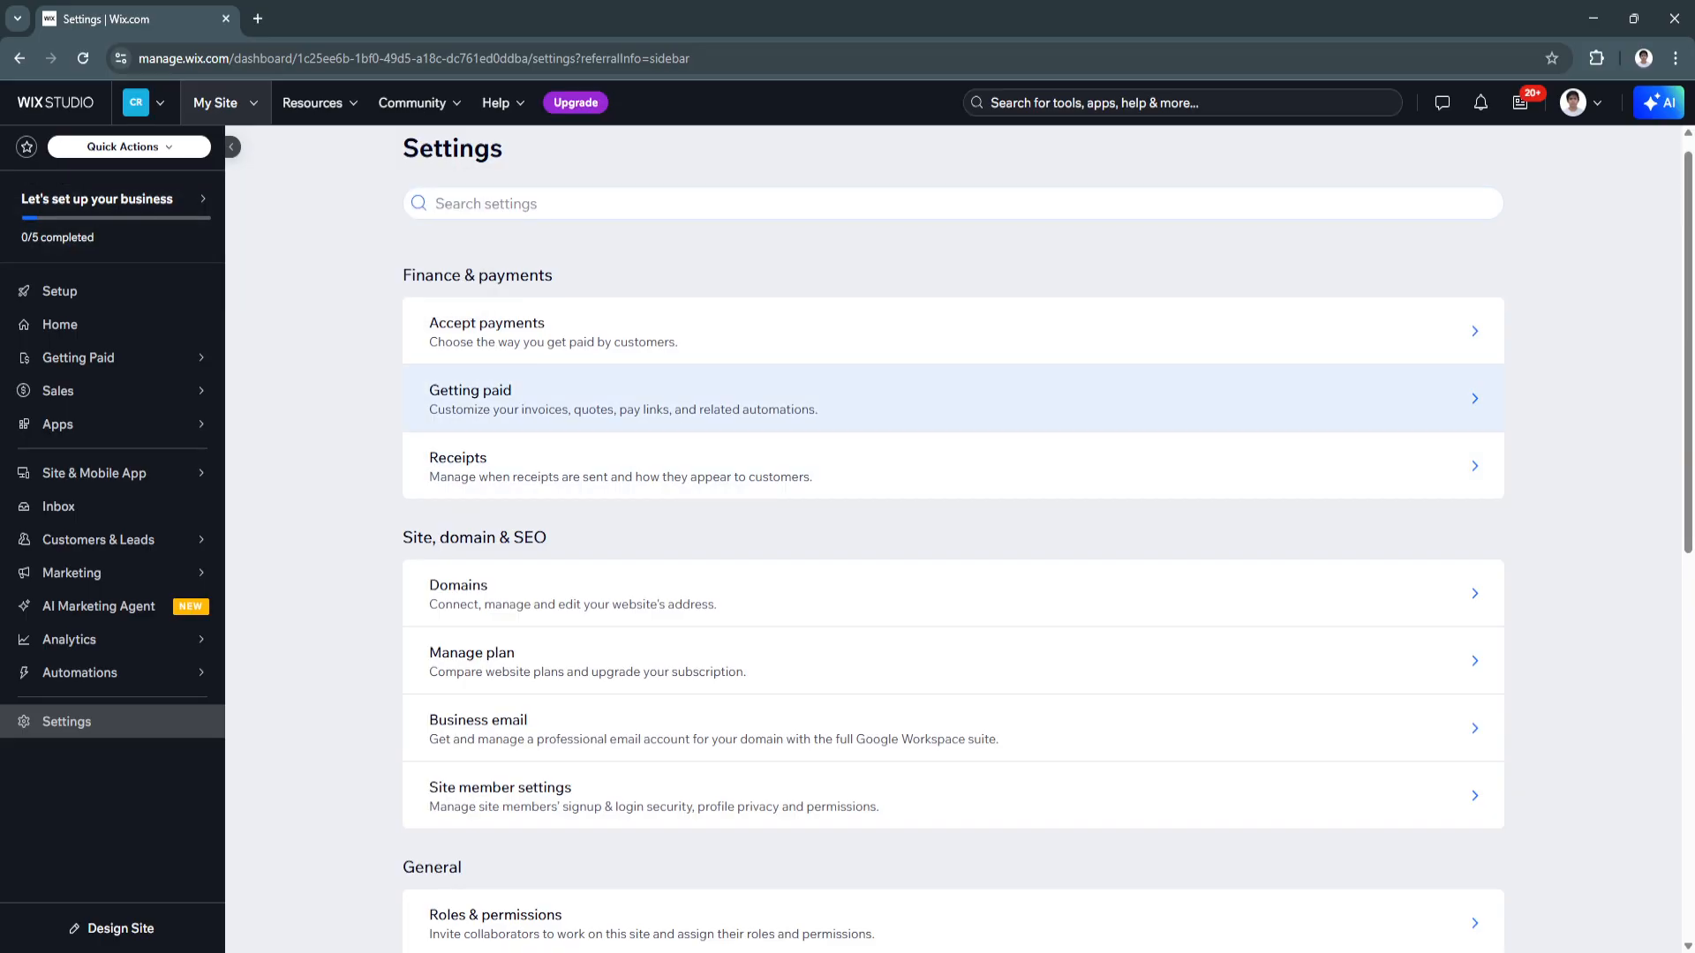
{"action": "scroll", "coordinate": [953, 547], "scroll_direction": "down", "scroll_amount": 5}
{"action": "scroll", "coordinate": [953, 547], "scroll_direction": "up", "scroll_amount": 5}
Switch to the SHOE TEST site and open its settings, dismissing the Premium plans offer
{"action": "left_click", "coordinate": [216, 102]}
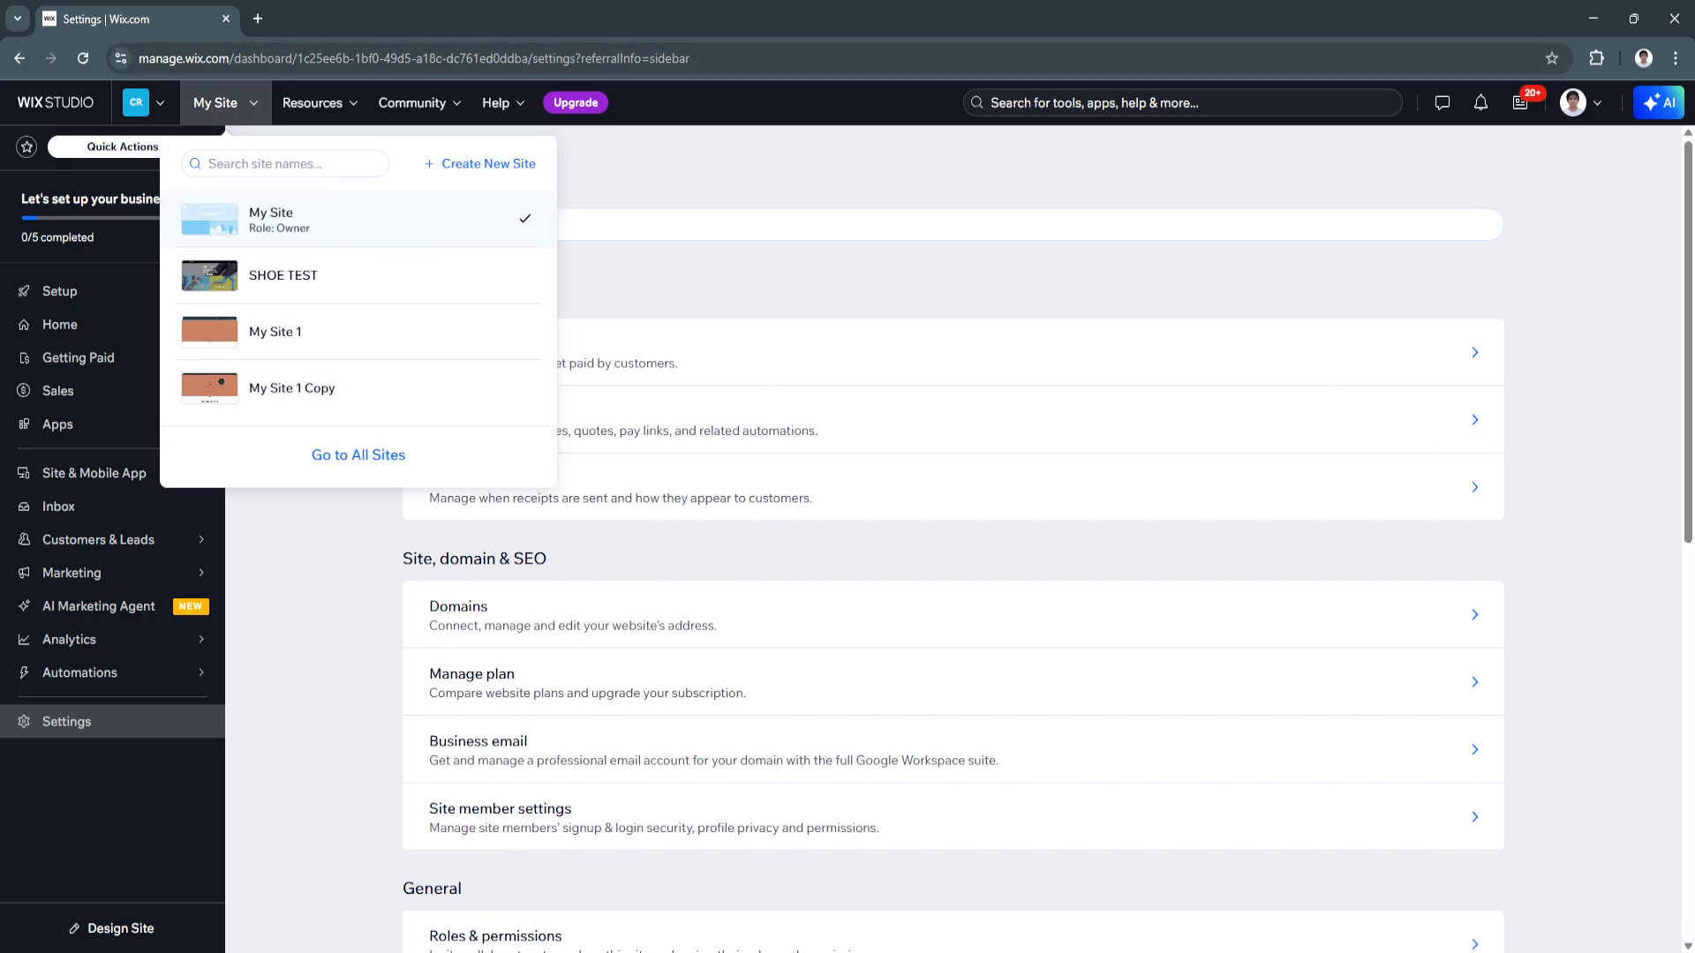
{"action": "left_click", "coordinate": [282, 274]}
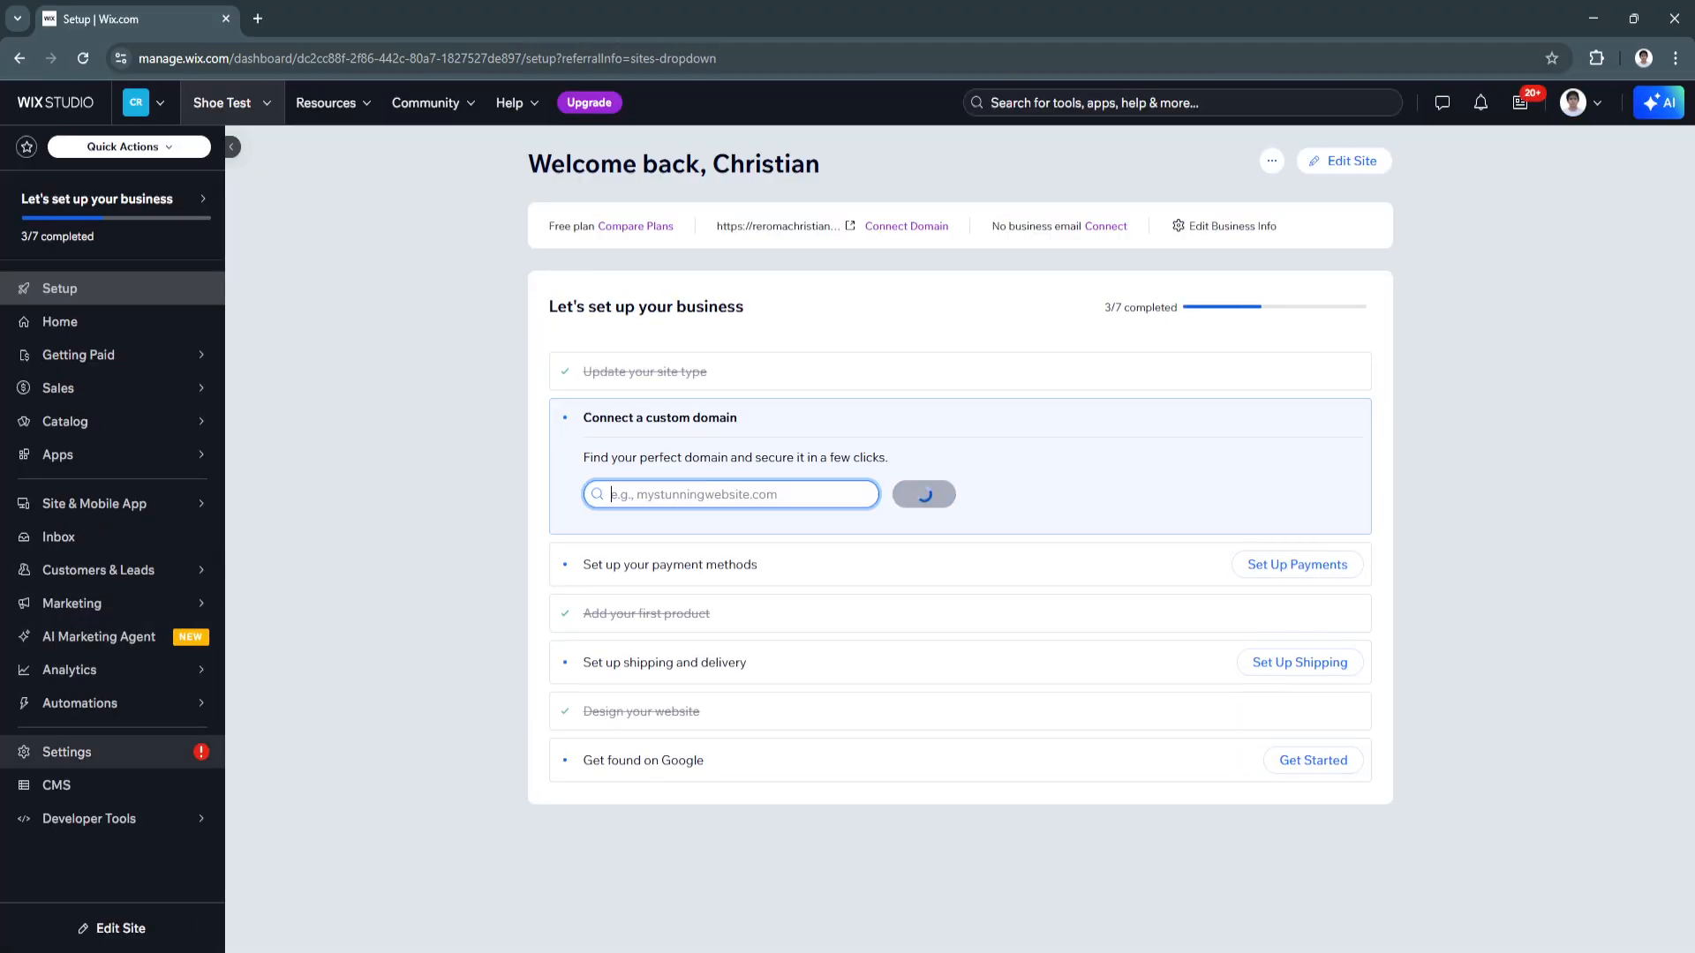
{"action": "left_click", "coordinate": [66, 751]}
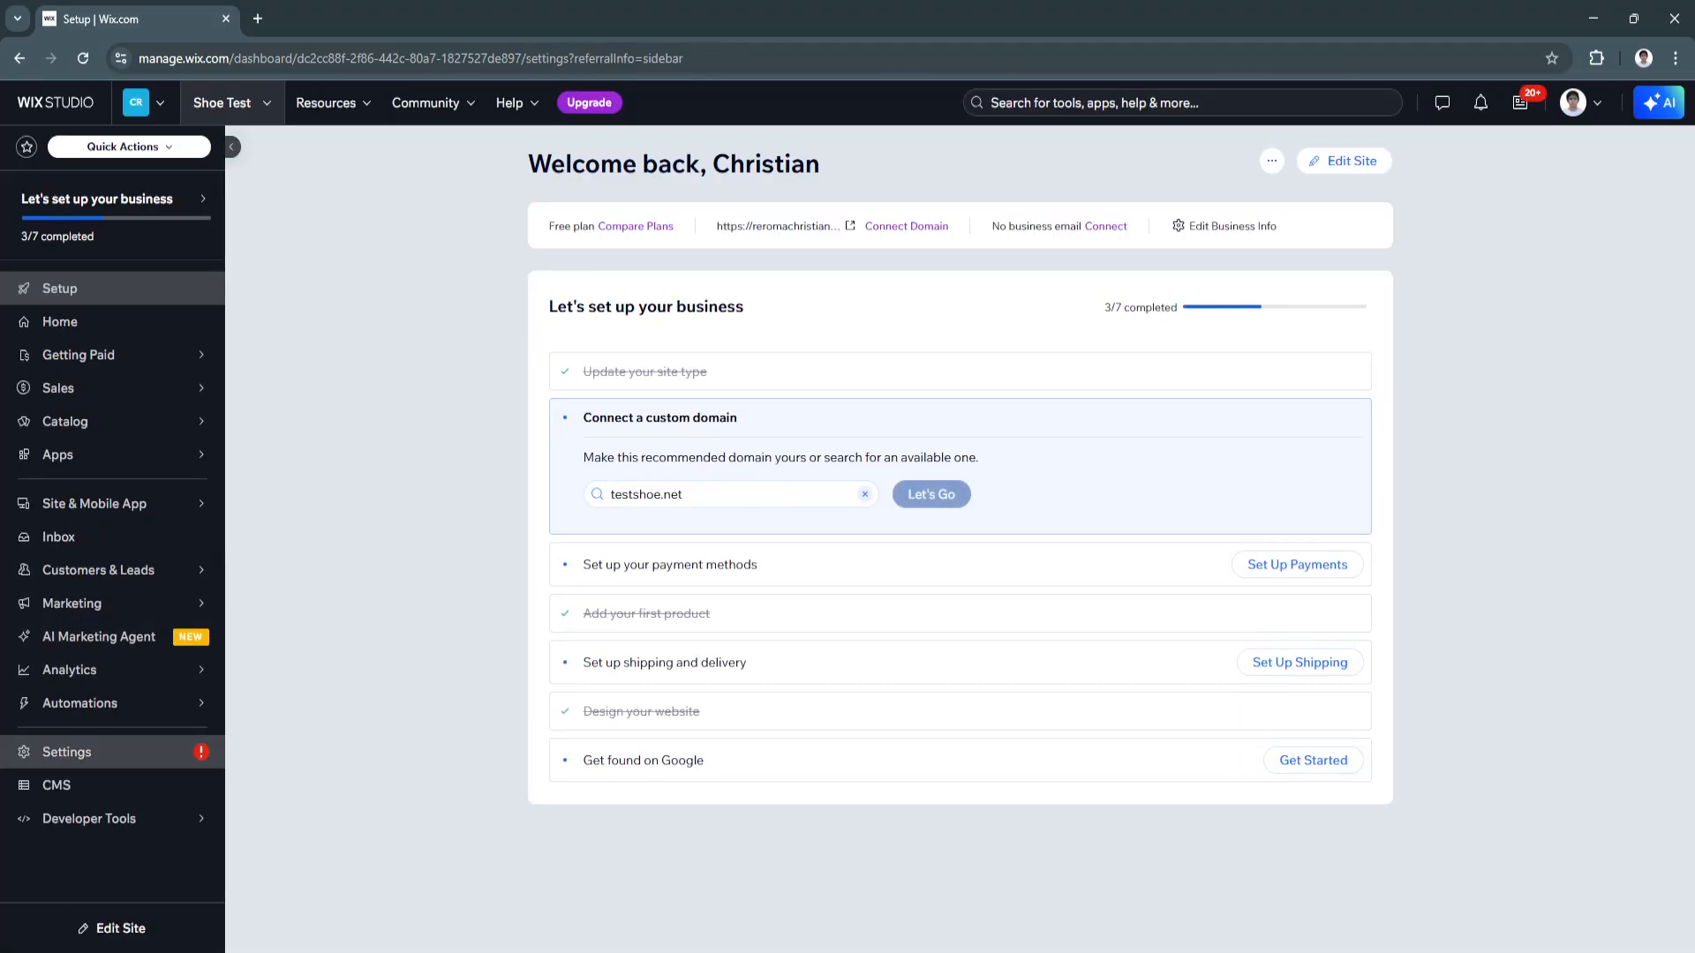
{"action": "scroll", "coordinate": [954, 565], "scroll_direction": "down", "scroll_amount": 1}
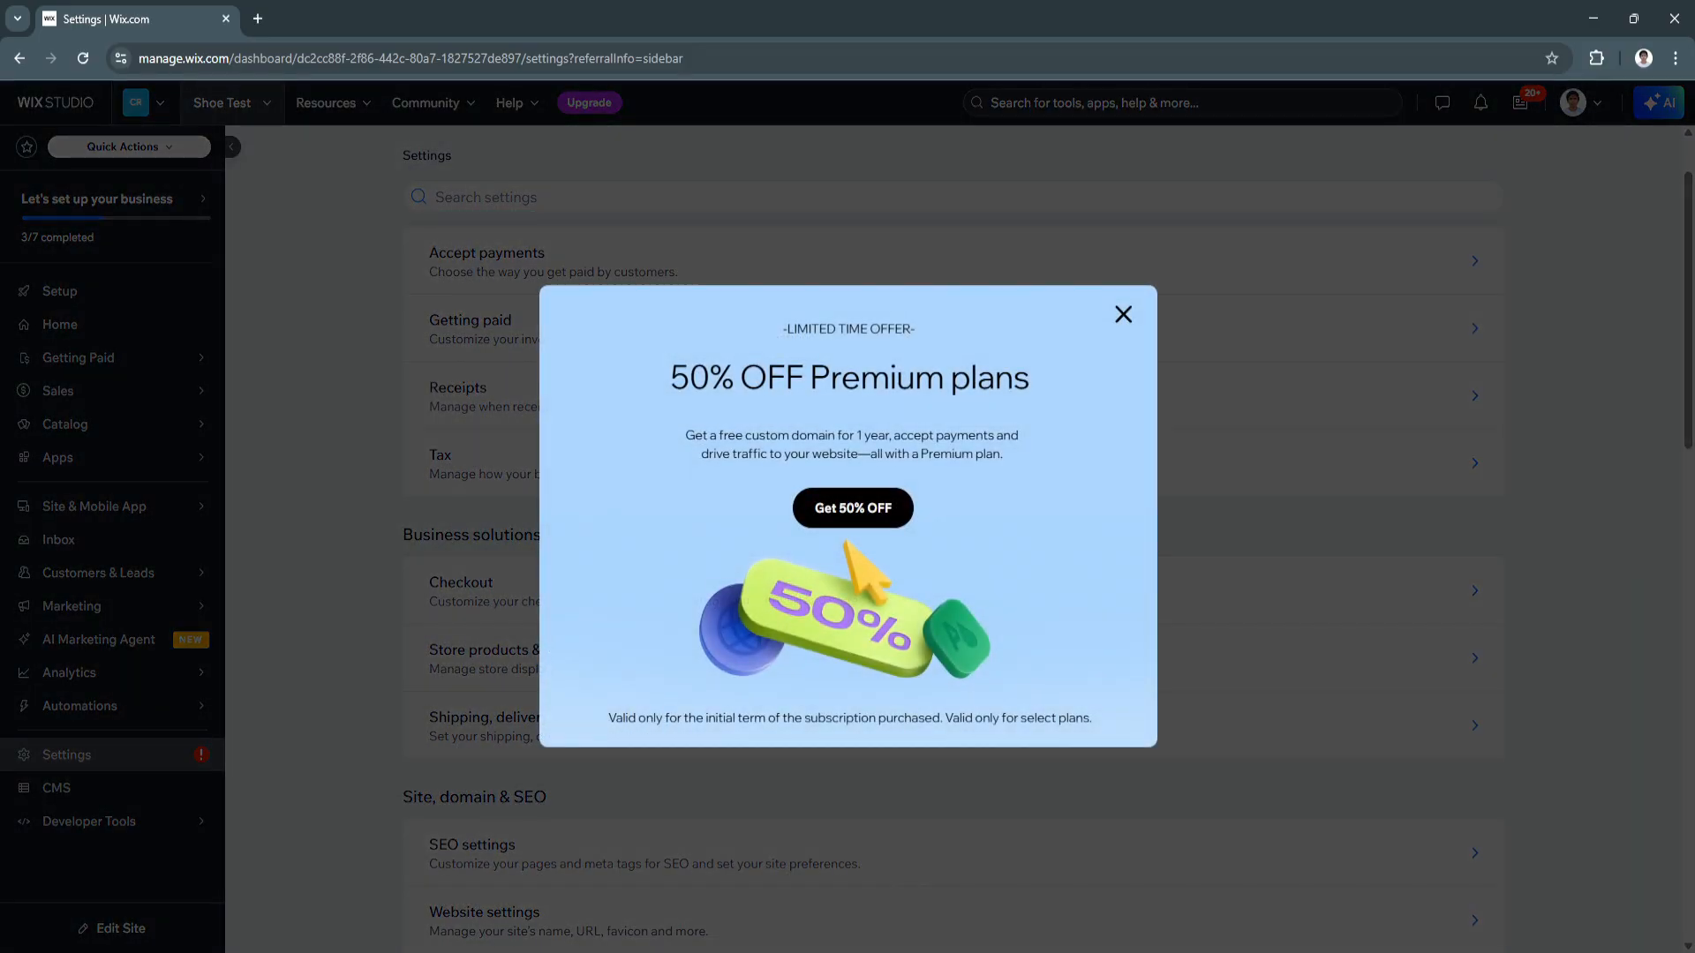
{"action": "left_click", "coordinate": [1123, 314]}
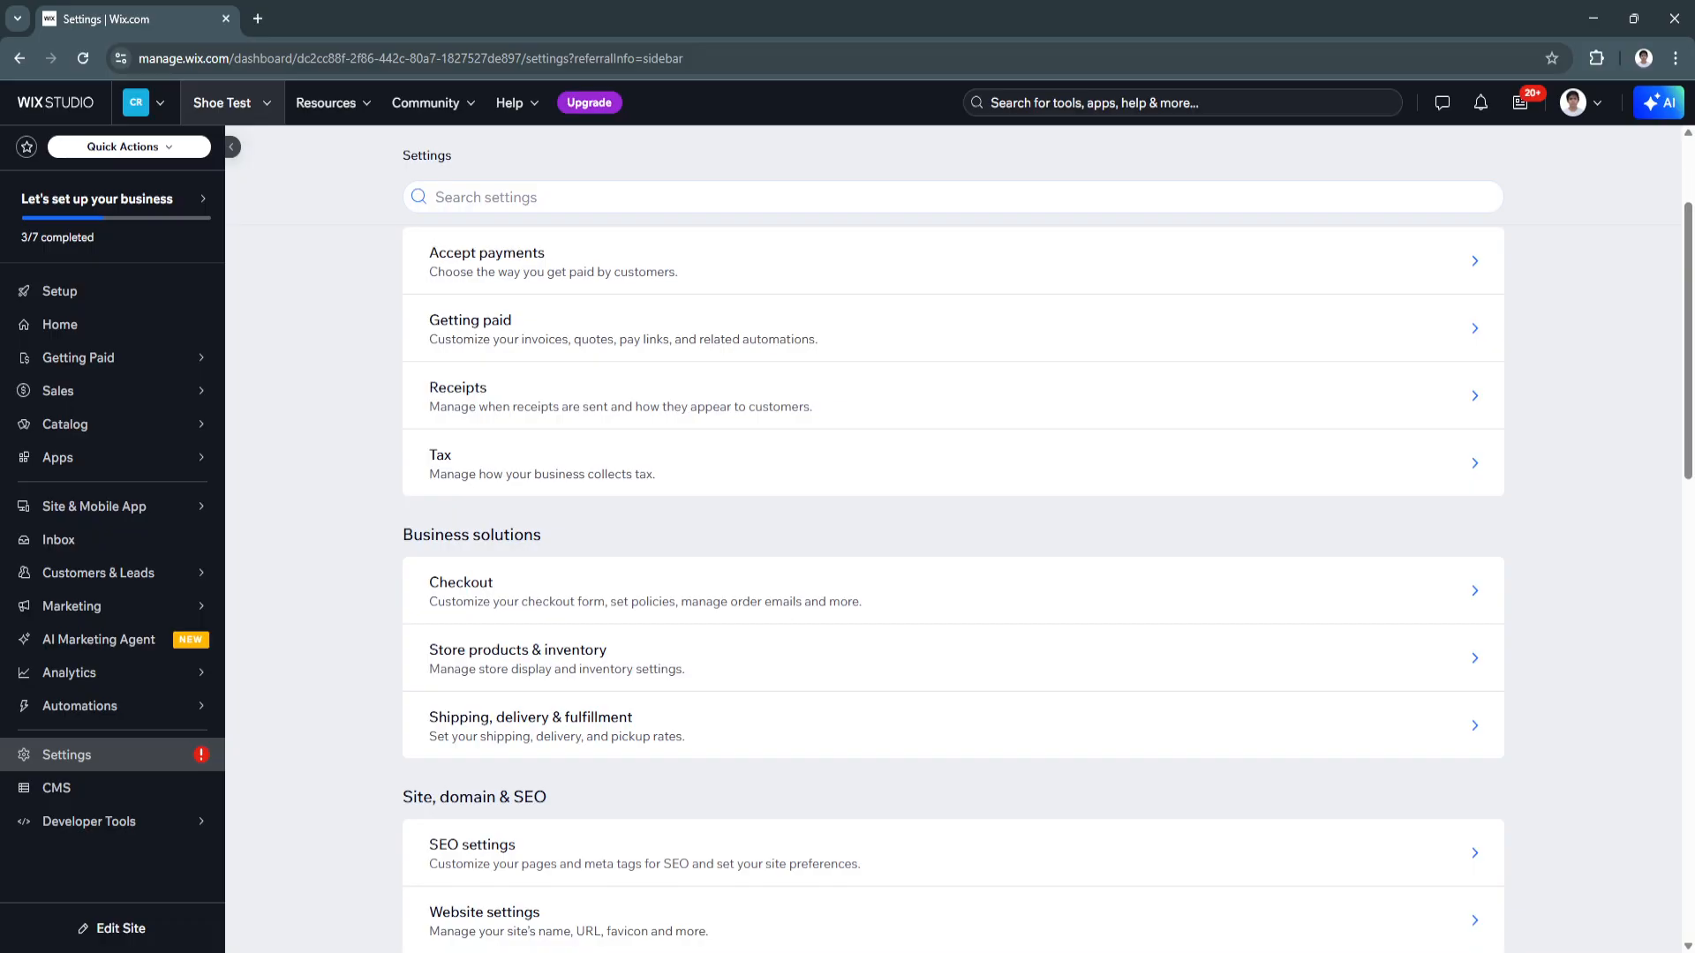
Open the Shipping, delivery & fulfillment settings and start adding a new shipping region
{"action": "scroll", "coordinate": [953, 569], "scroll_direction": "down", "scroll_amount": 2}
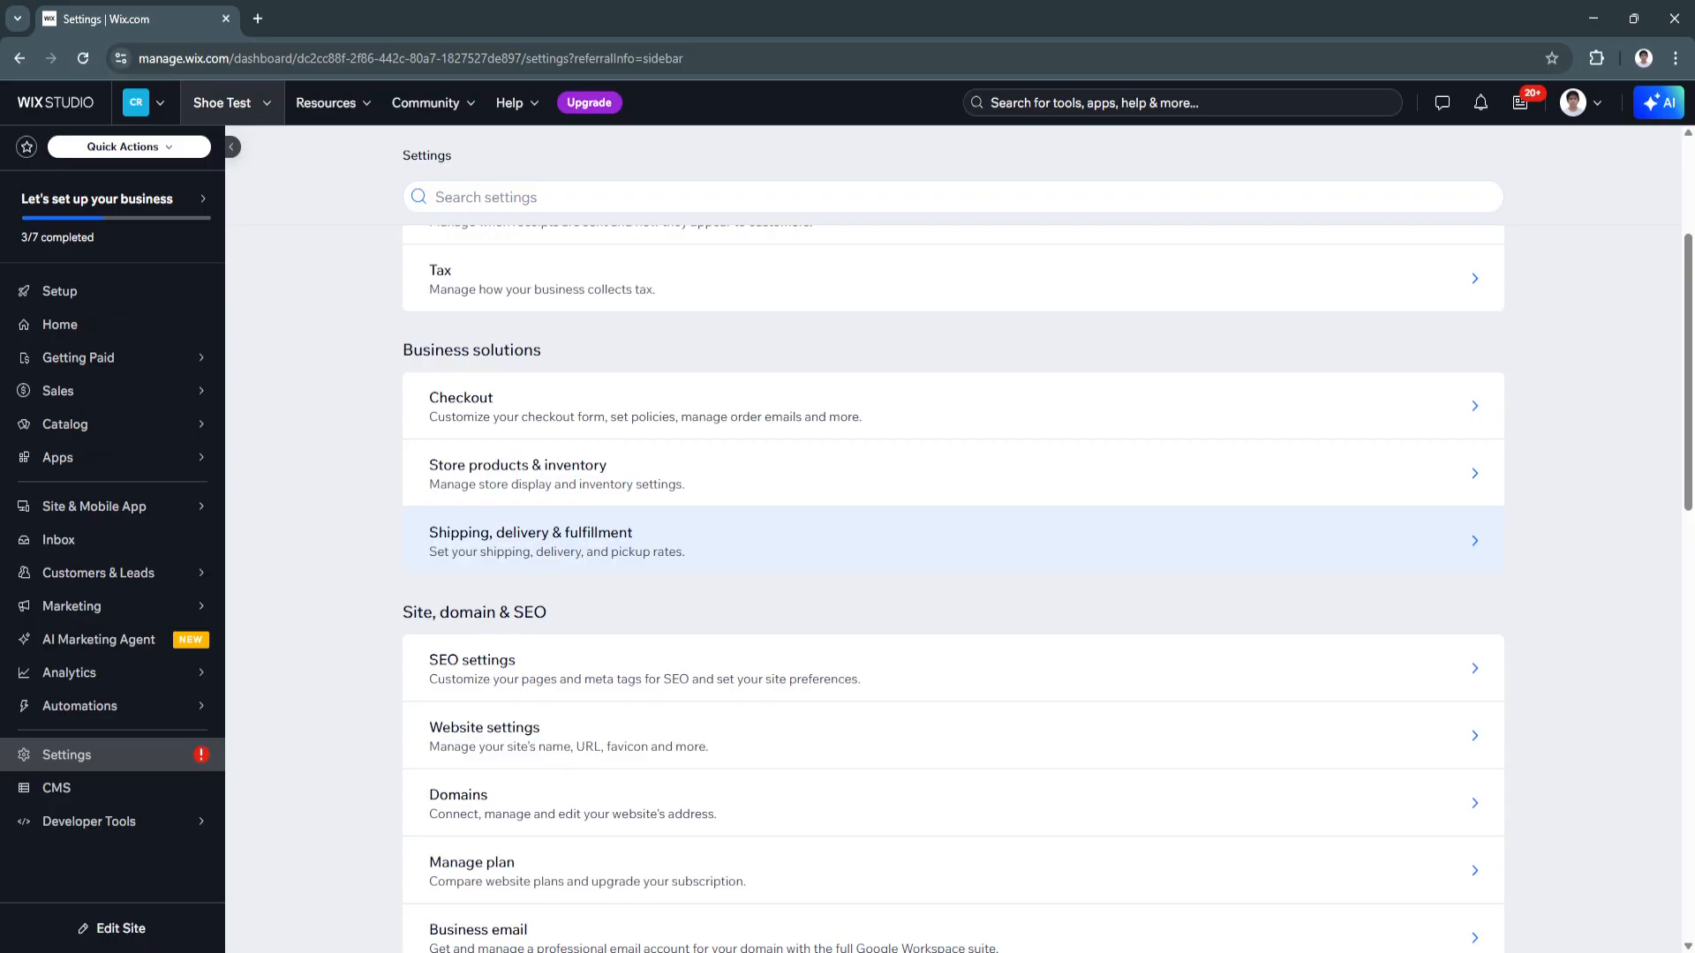
{"action": "left_click", "coordinate": [618, 541]}
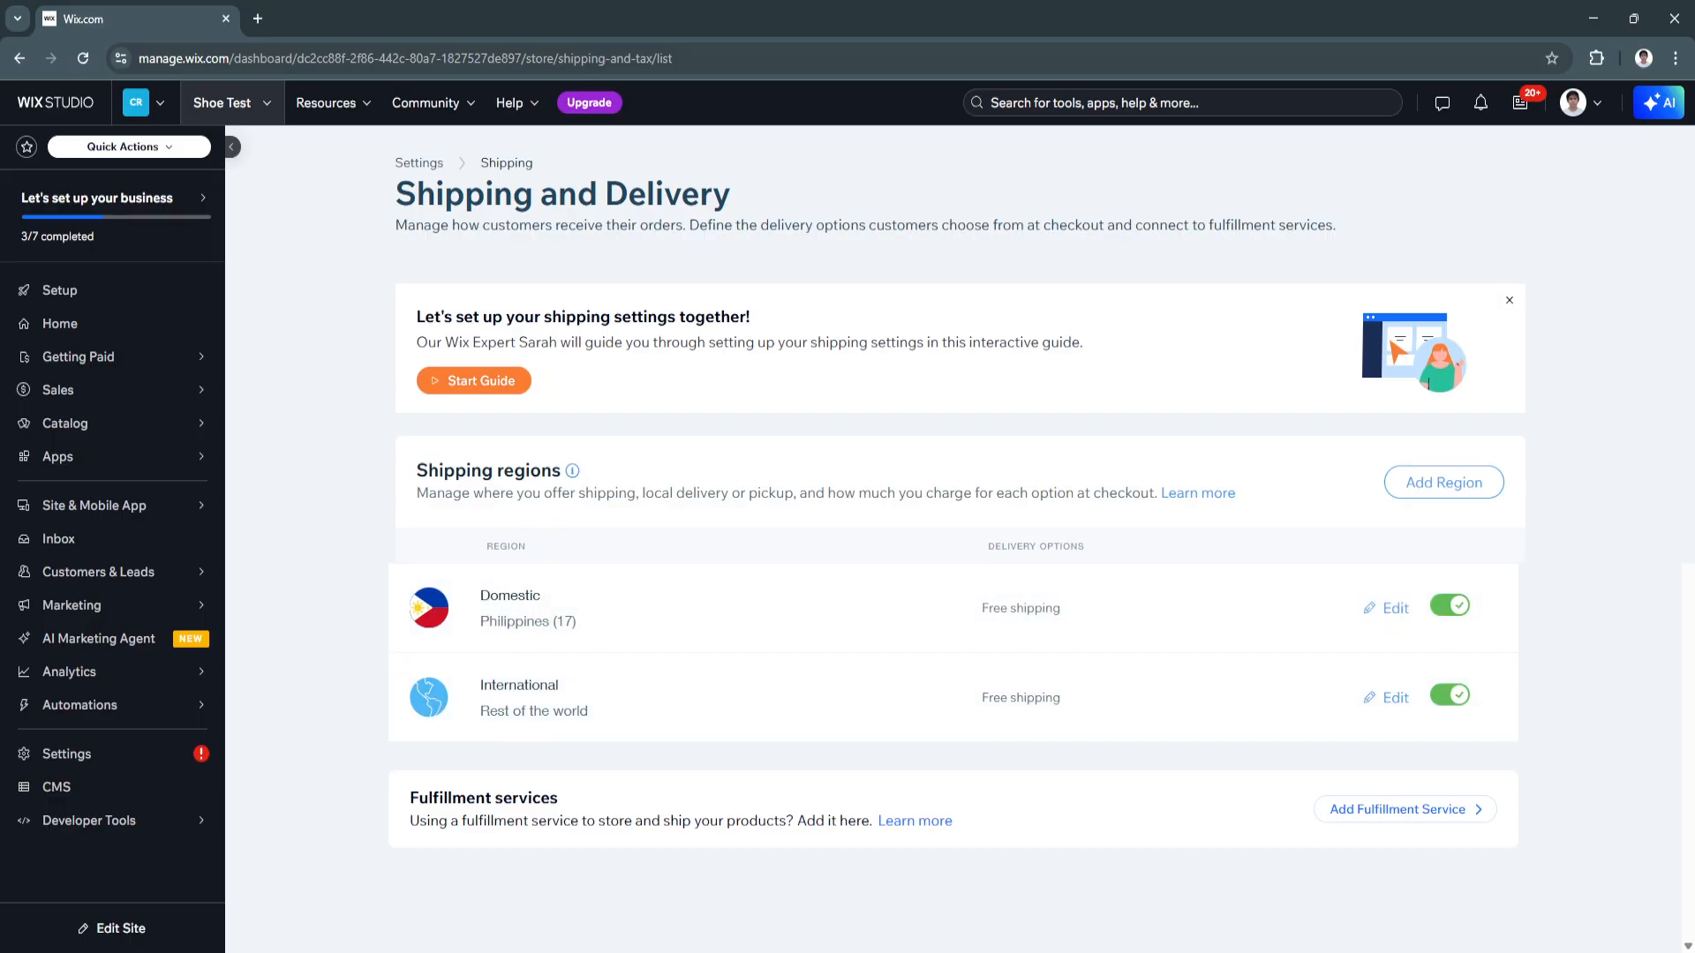
{"action": "left_click", "coordinate": [1443, 482]}
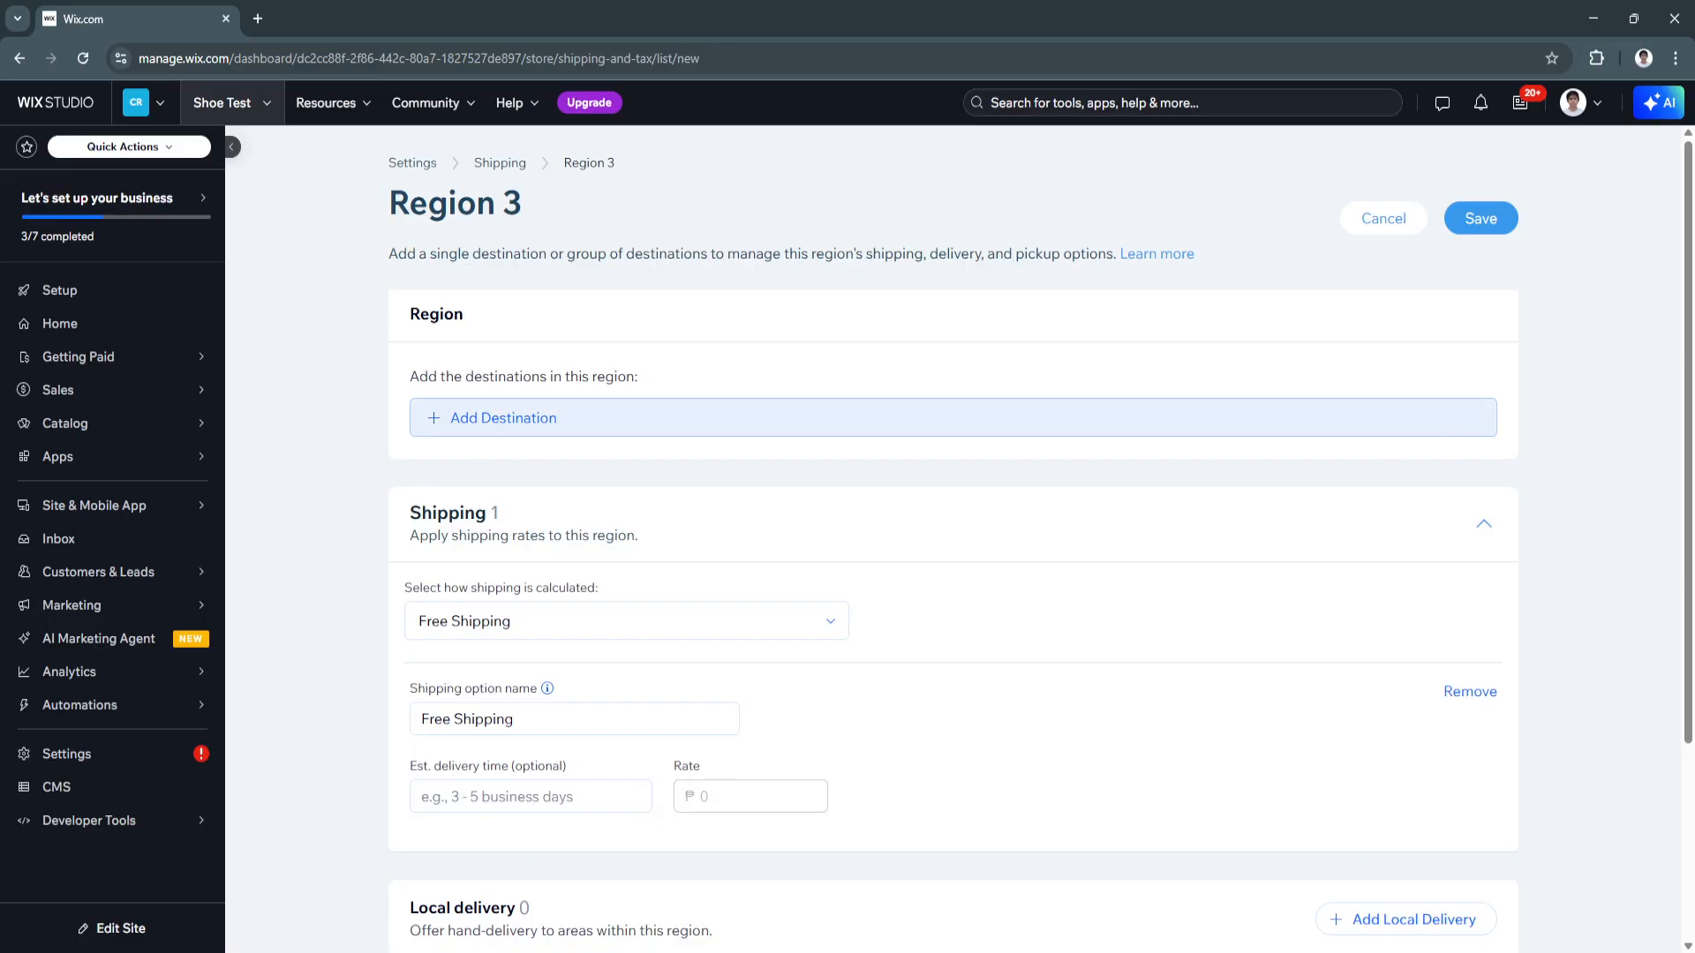
Add United States as the destination of the new shipping region
{"action": "left_click", "coordinate": [503, 417]}
{"action": "scroll", "coordinate": [954, 539], "scroll_direction": "down", "scroll_amount": 5}
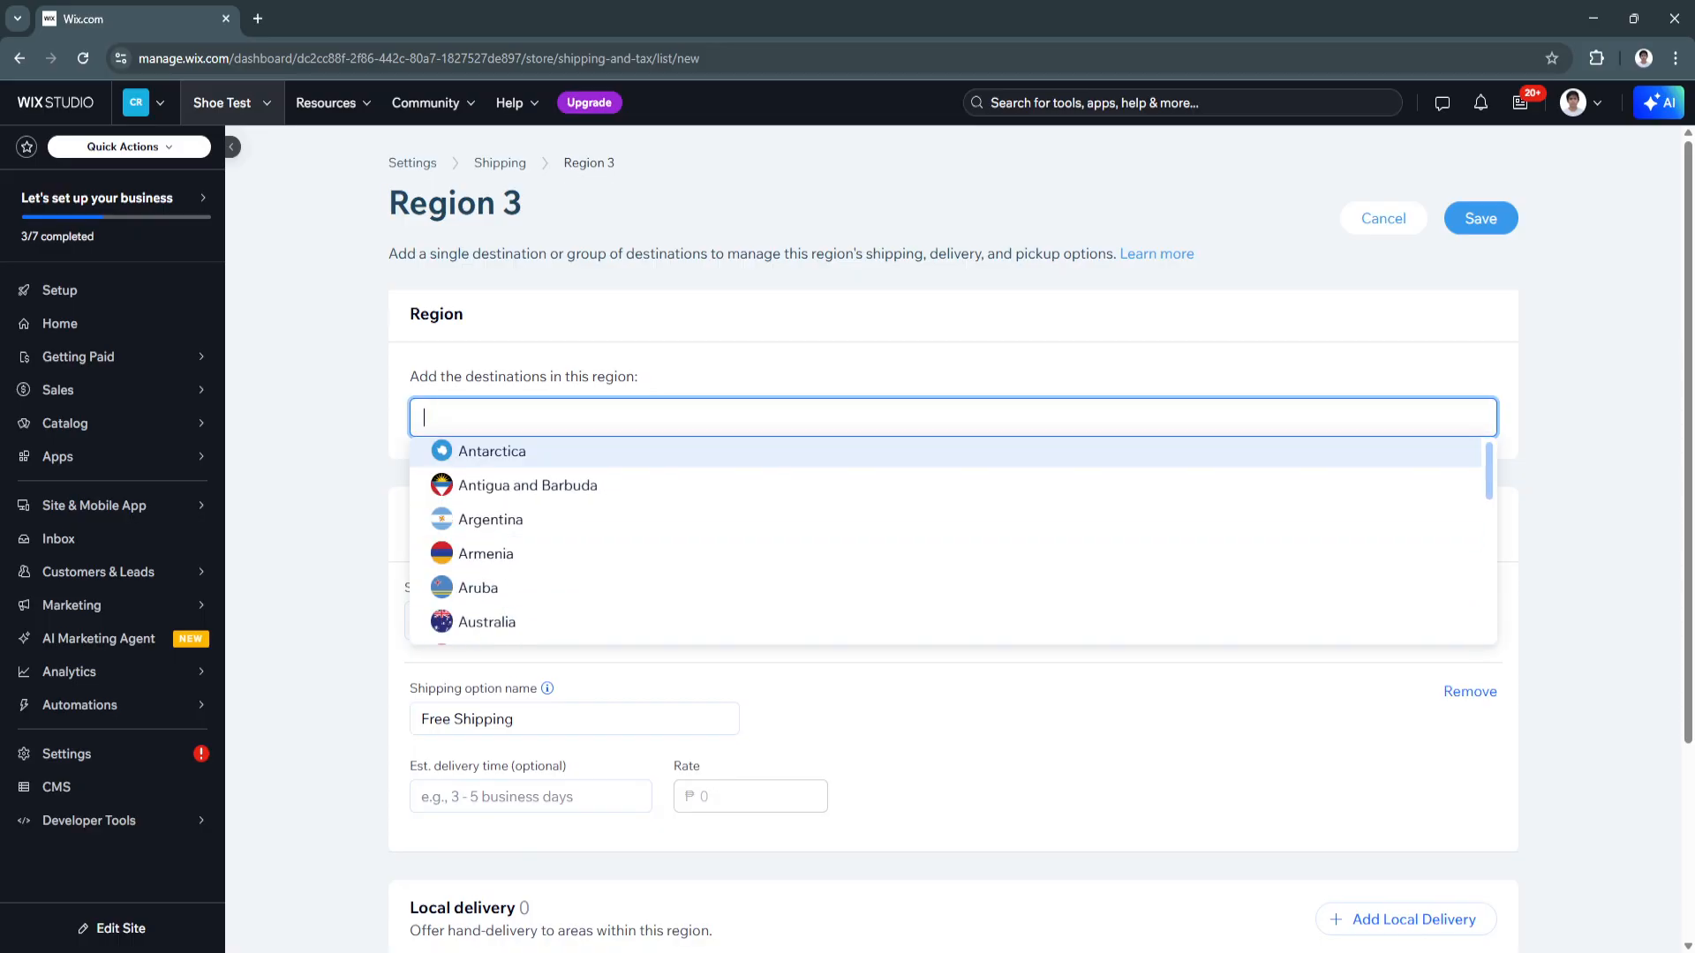
{"action": "scroll", "coordinate": [953, 539], "scroll_direction": "down", "scroll_amount": 20}
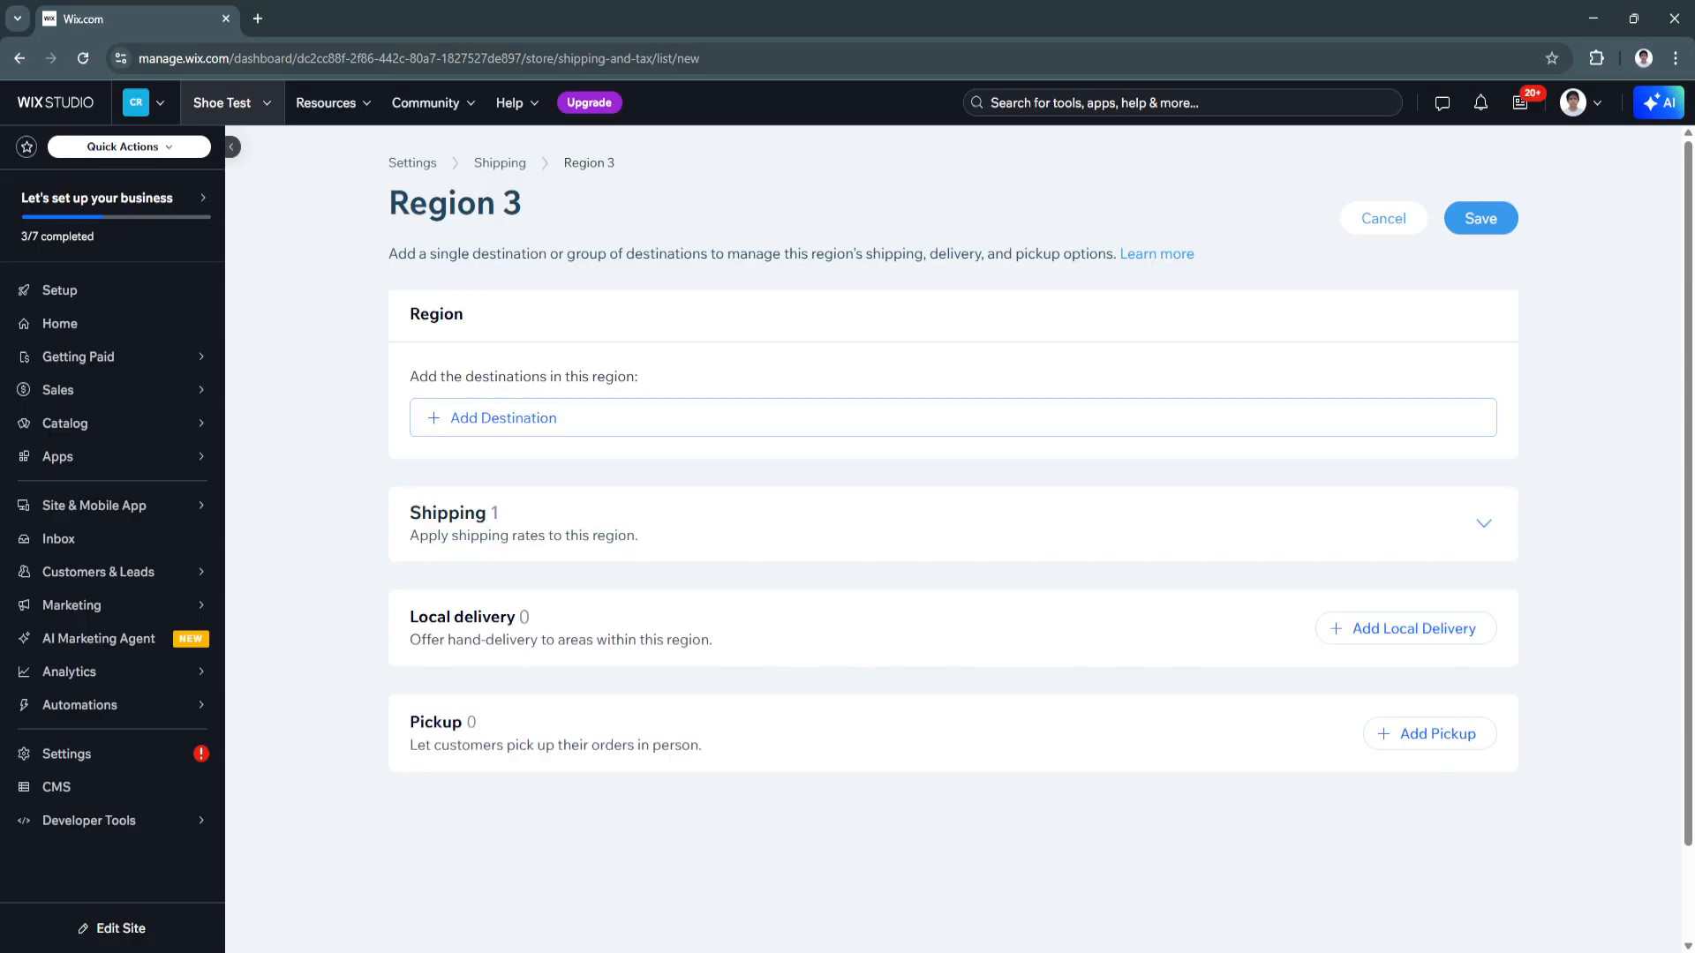
{"action": "left_click", "coordinate": [504, 417]}
{"action": "scroll", "coordinate": [953, 539], "scroll_direction": "down", "scroll_amount": 11}
{"action": "scroll", "coordinate": [953, 539], "scroll_direction": "down", "scroll_amount": 20}
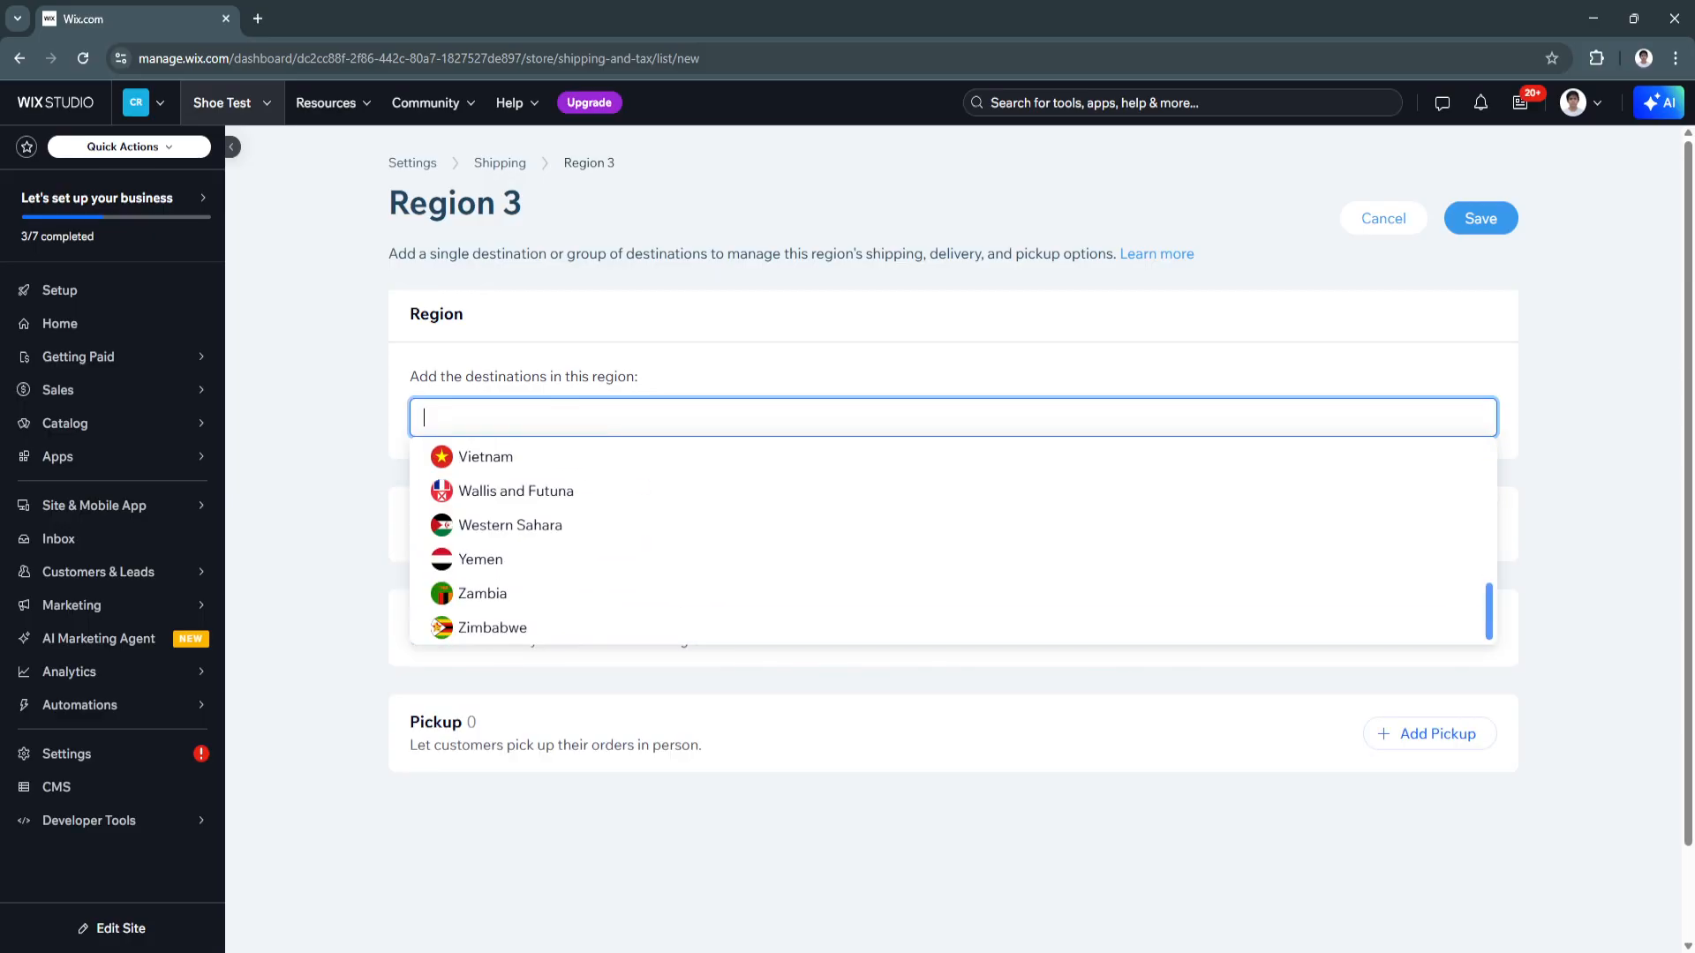
{"action": "scroll", "coordinate": [954, 539], "scroll_direction": "up", "scroll_amount": 2}
{"action": "scroll", "coordinate": [953, 538], "scroll_direction": "up", "scroll_amount": 3}
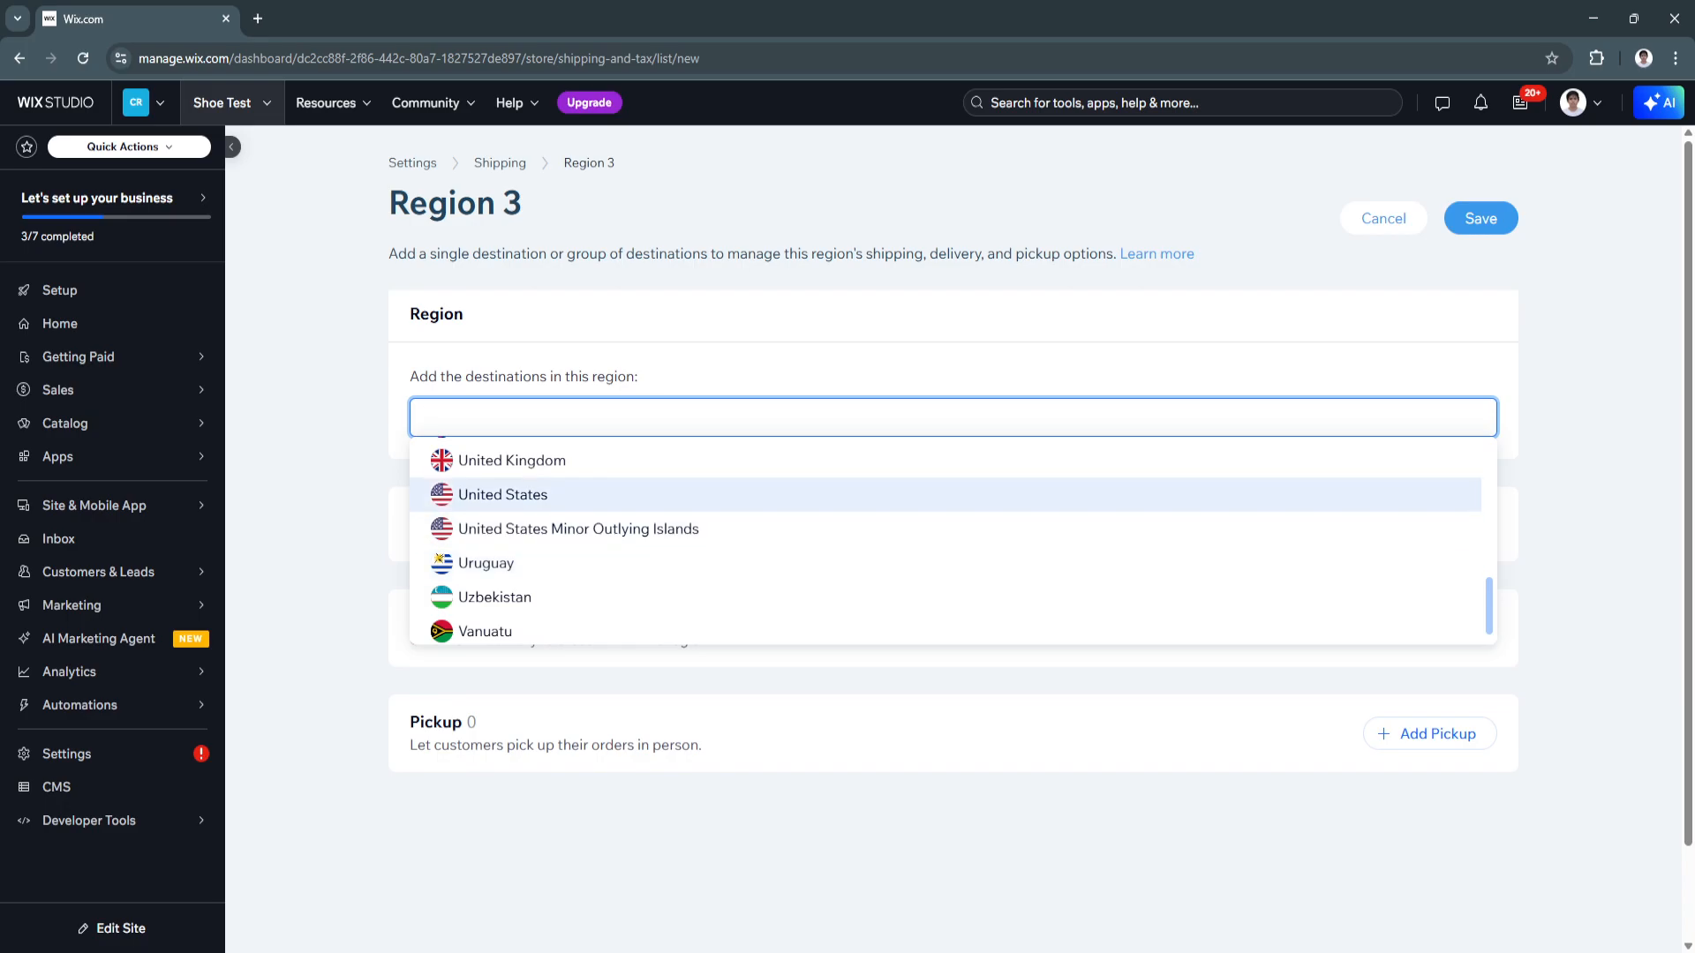
{"action": "left_click", "coordinate": [503, 494]}
{"action": "left_click", "coordinate": [795, 366]}
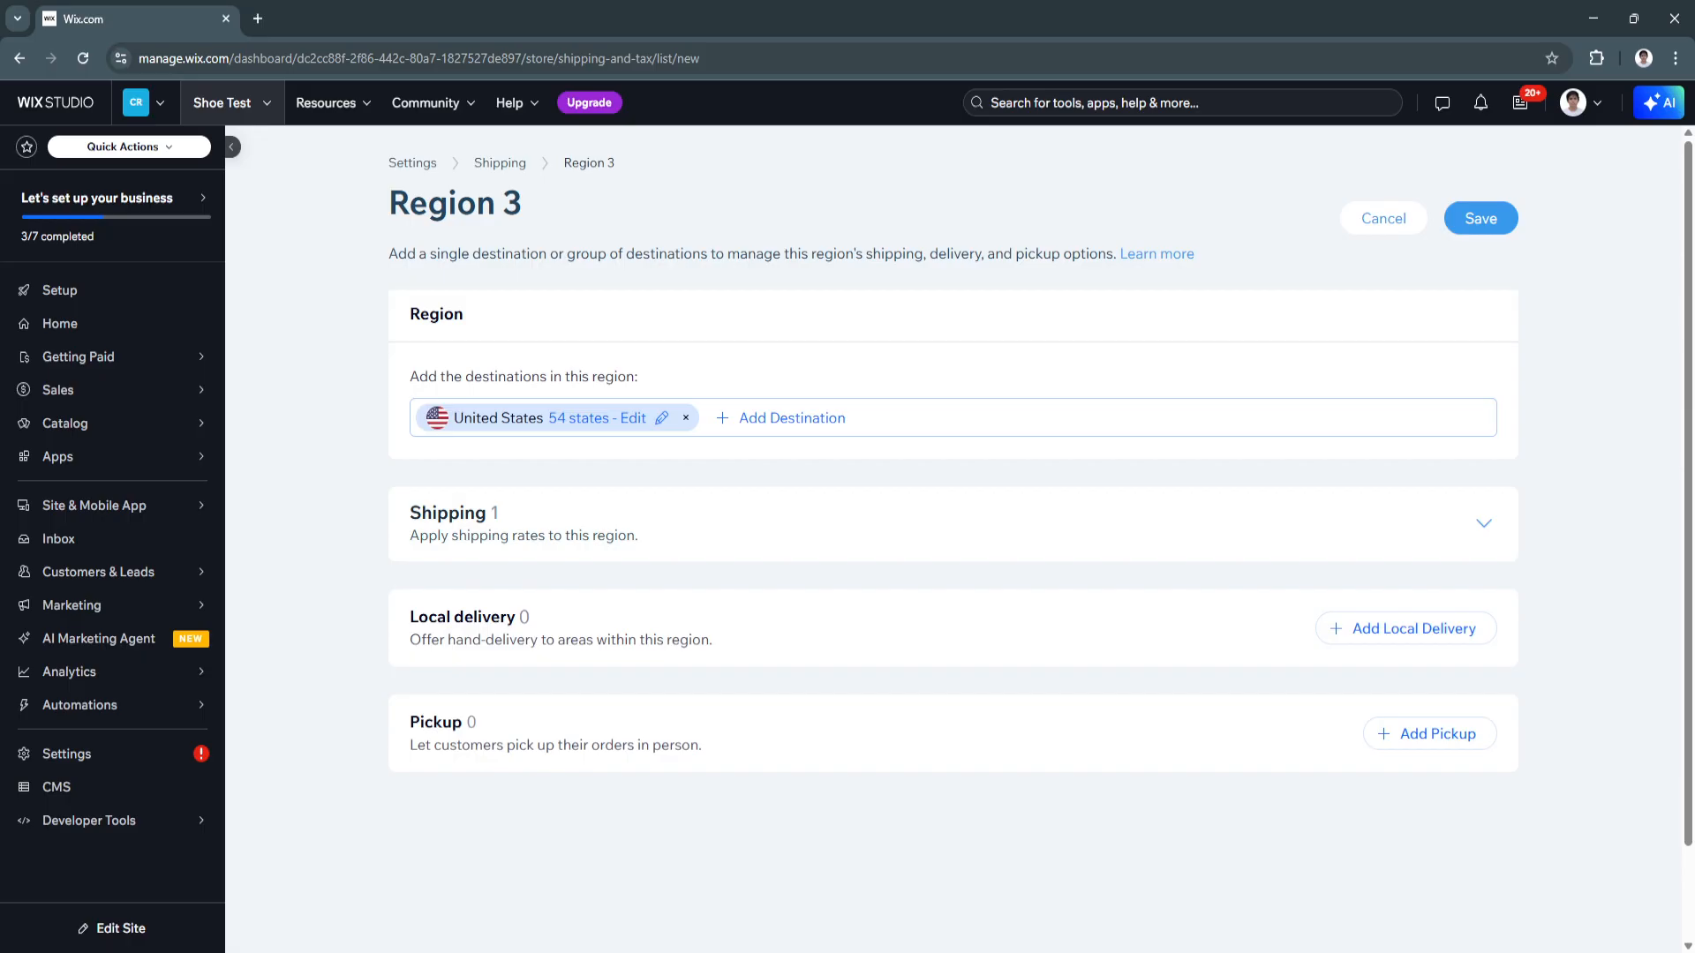
Expand the region's shipping section and review the calculation methods, delivery time and rate fields
{"action": "left_click", "coordinate": [1484, 523]}
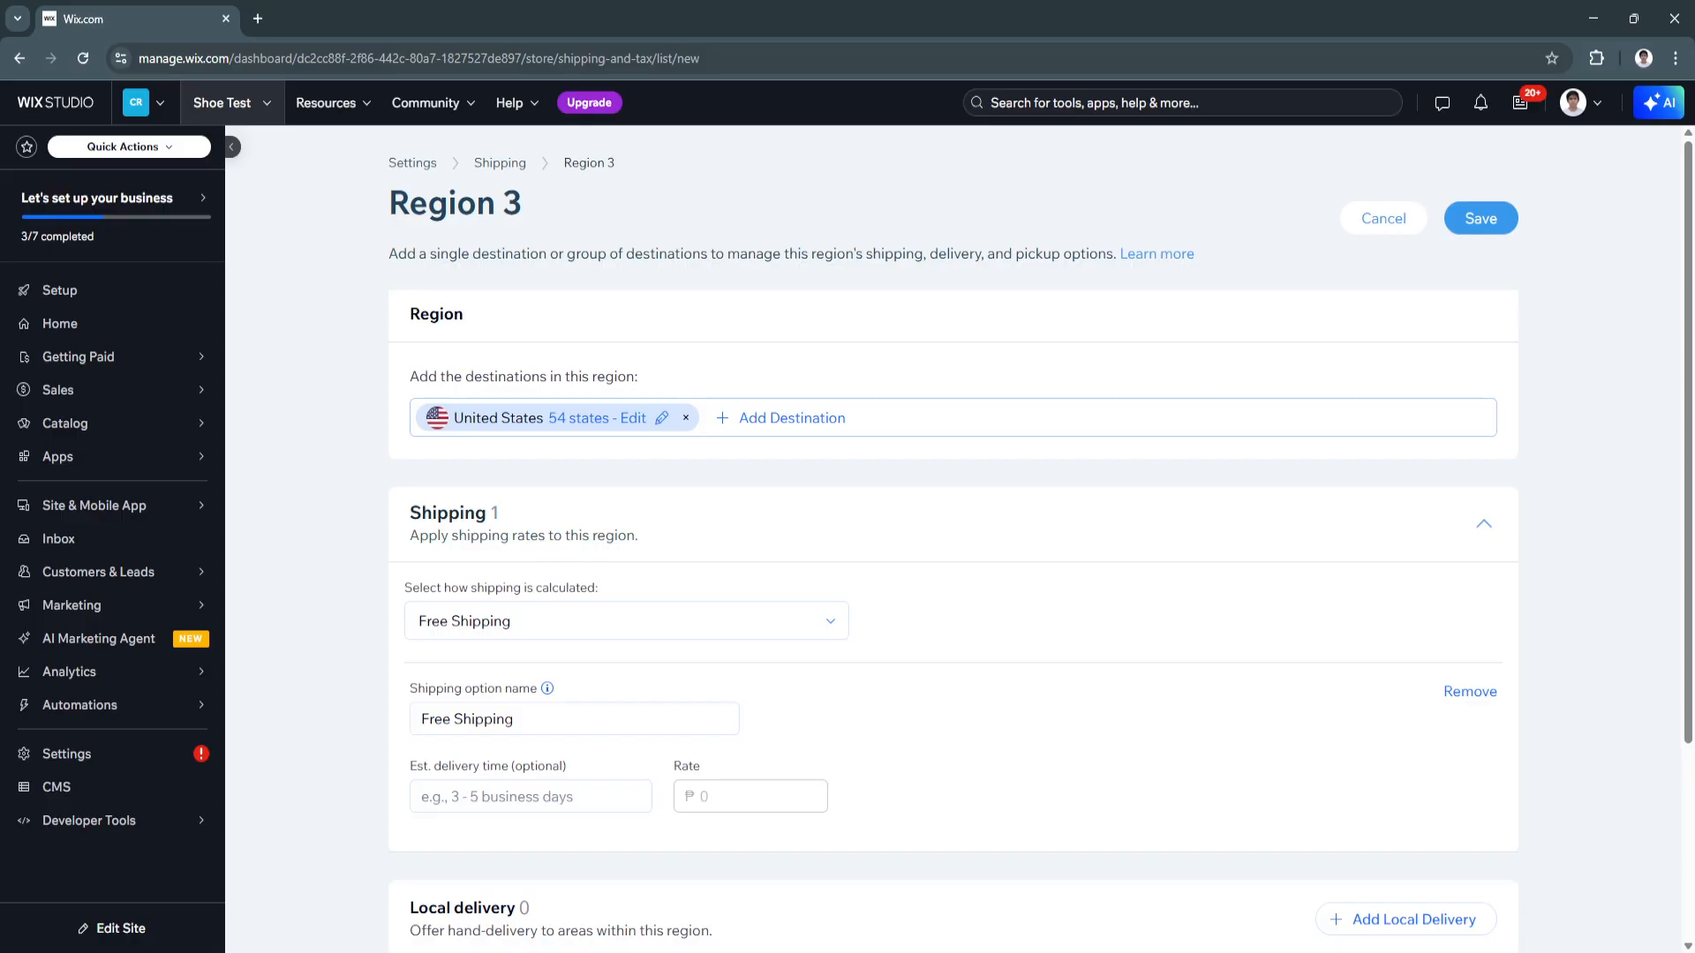
{"action": "scroll", "coordinate": [953, 538], "scroll_direction": "down", "scroll_amount": 1}
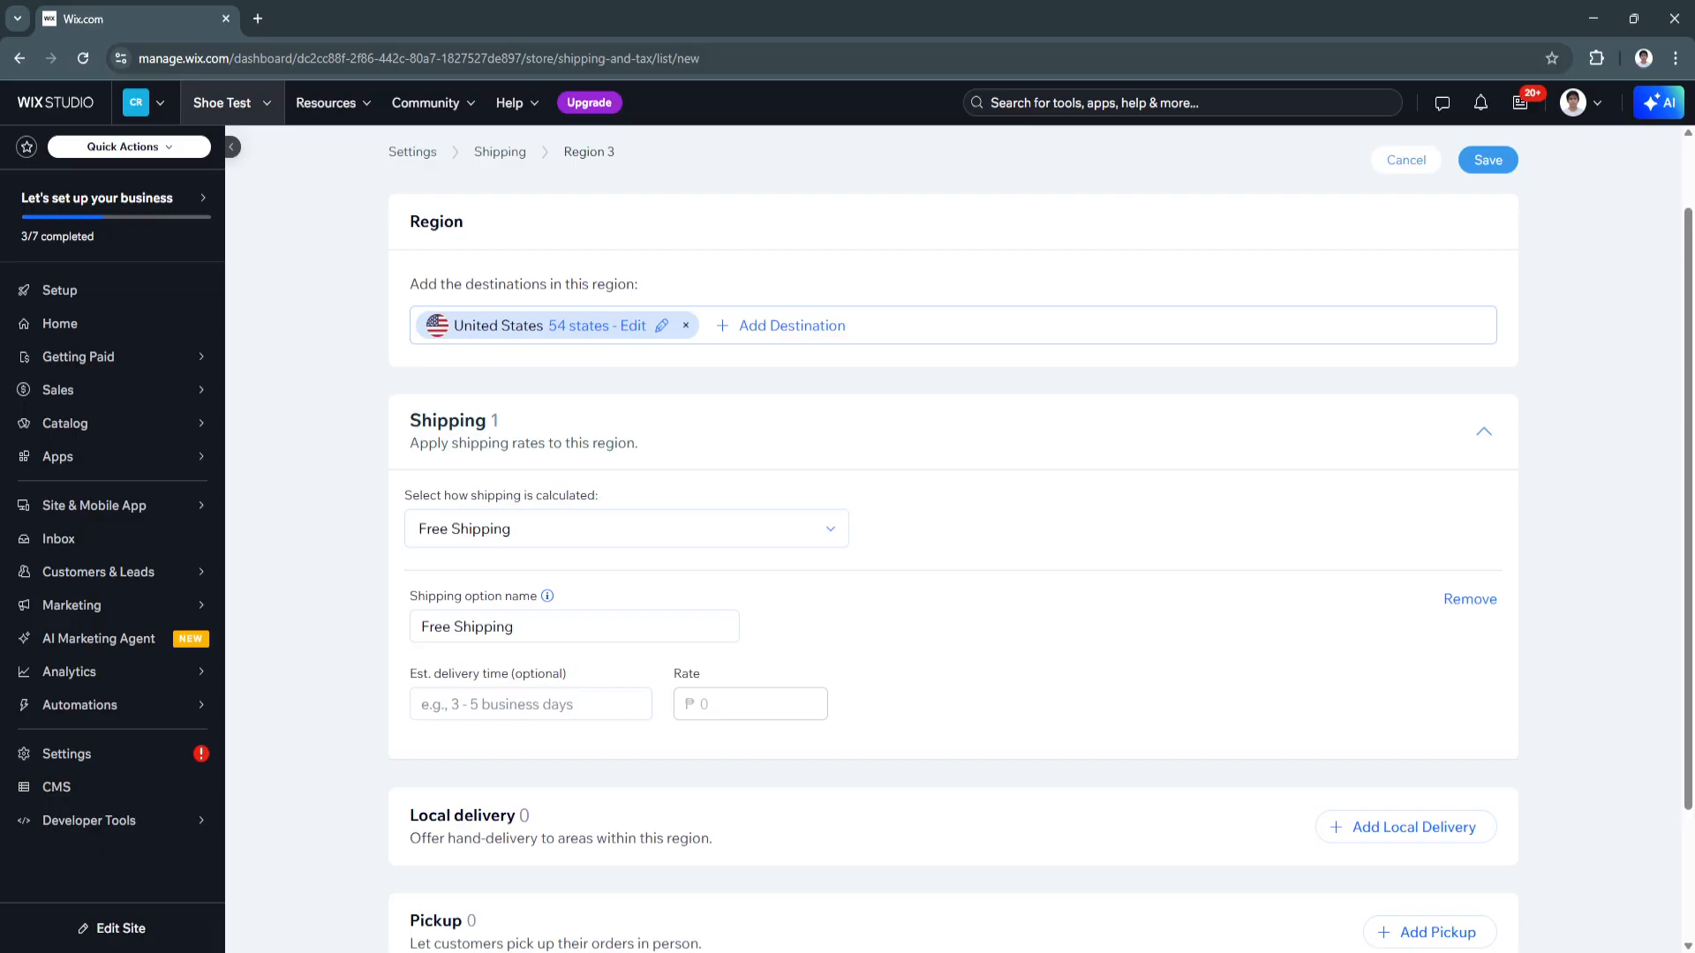
{"action": "left_click", "coordinate": [626, 529]}
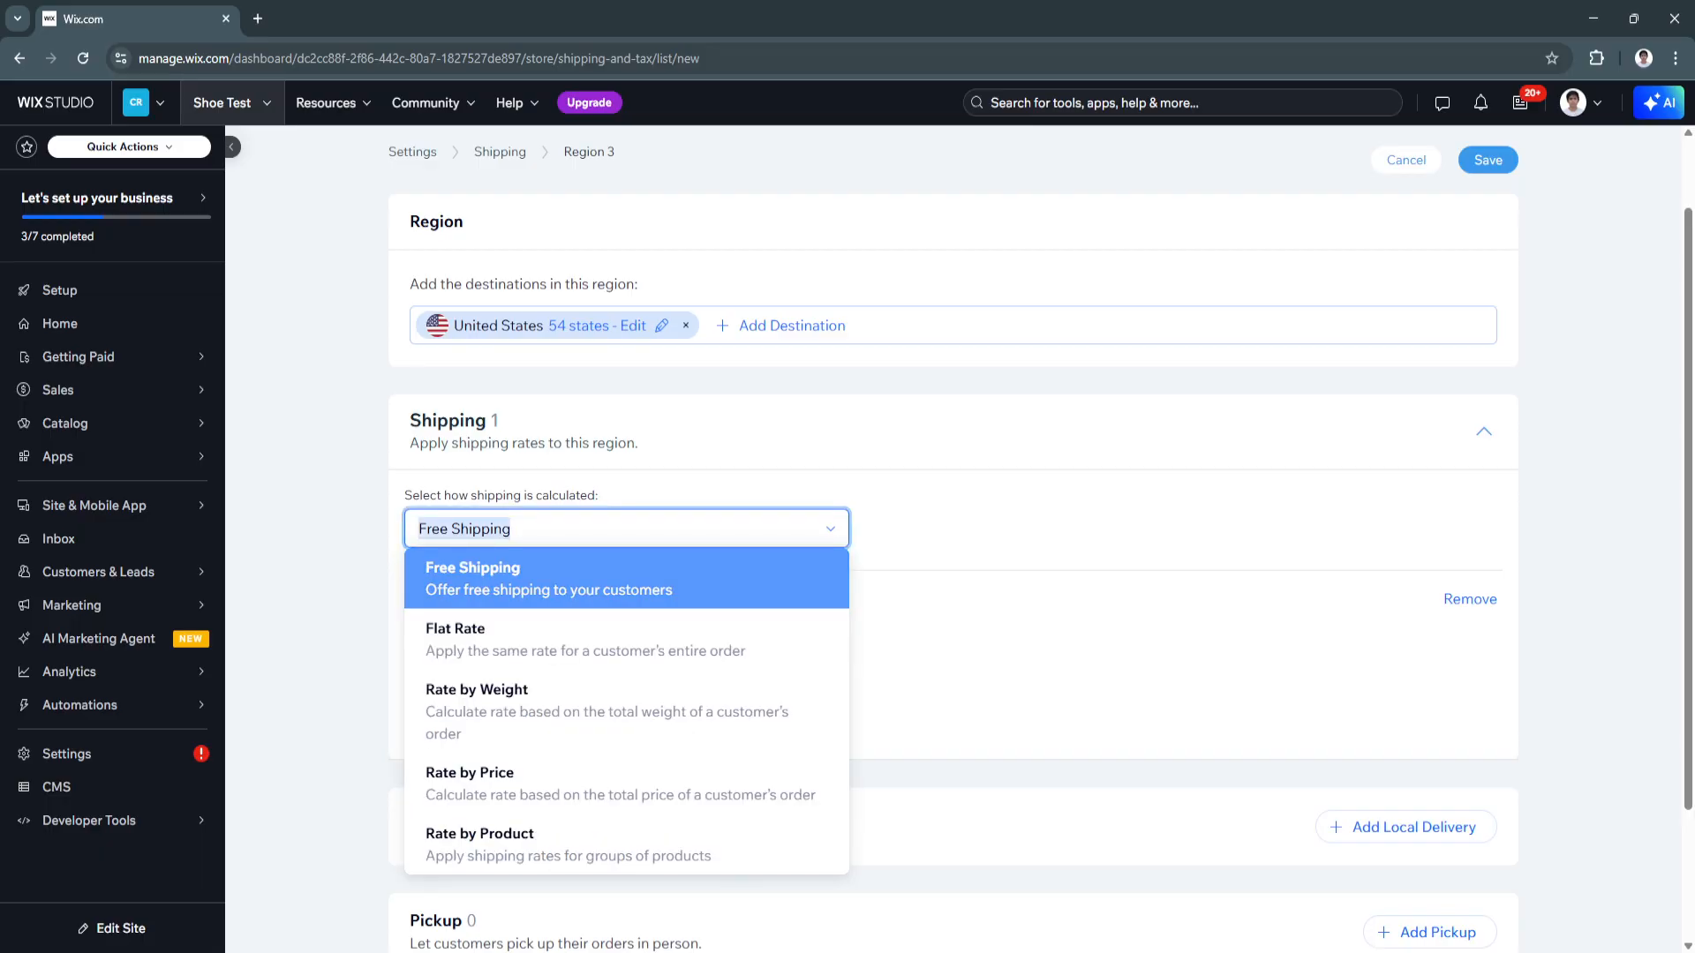
{"action": "left_click", "coordinate": [626, 528]}
{"action": "scroll", "coordinate": [573, 534], "scroll_direction": "down", "scroll_amount": 1}
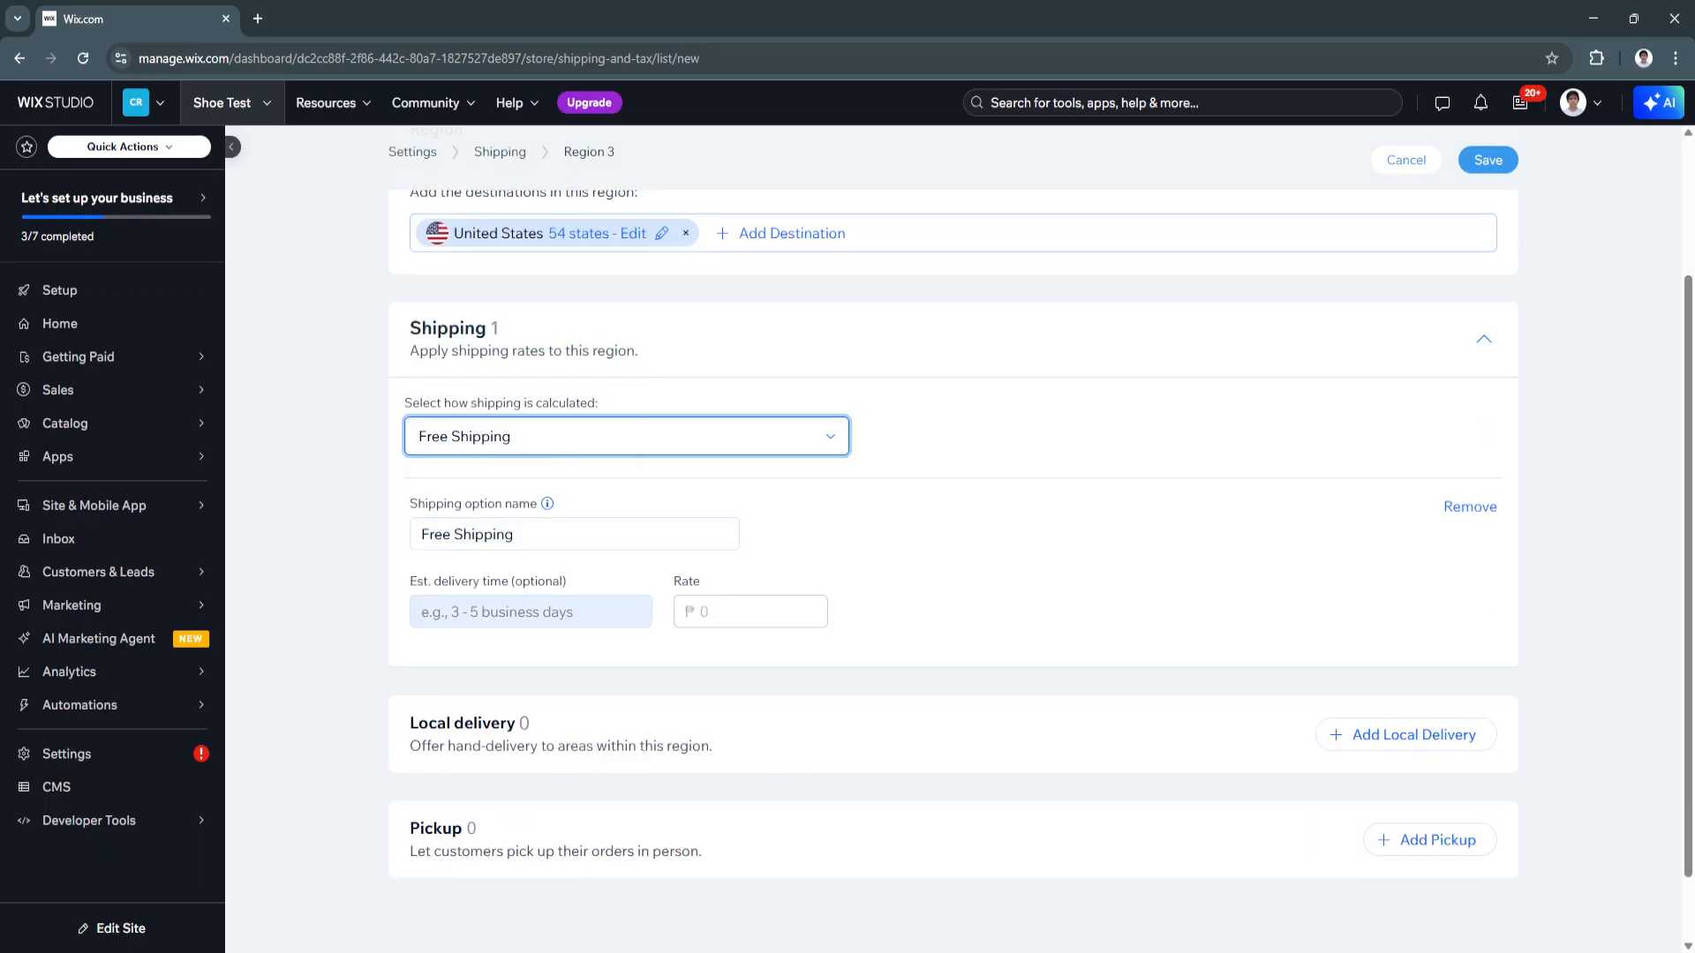
{"action": "left_click", "coordinate": [750, 611]}
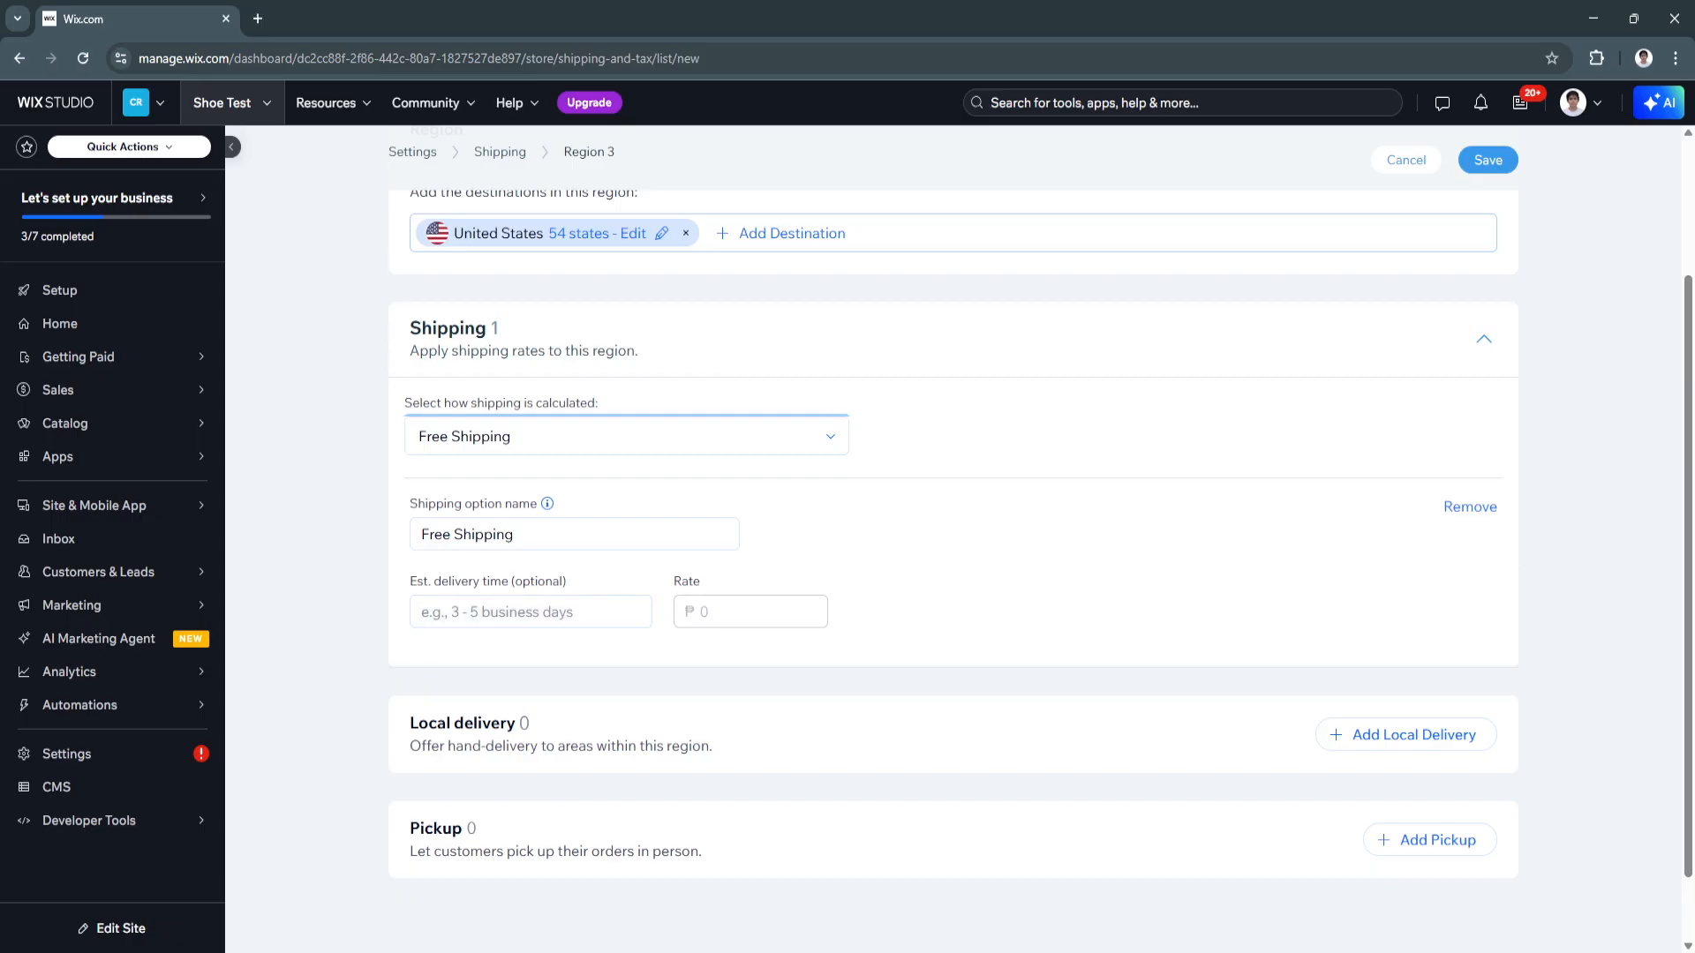
{"action": "scroll", "coordinate": [954, 529], "scroll_direction": "down", "scroll_amount": 1}
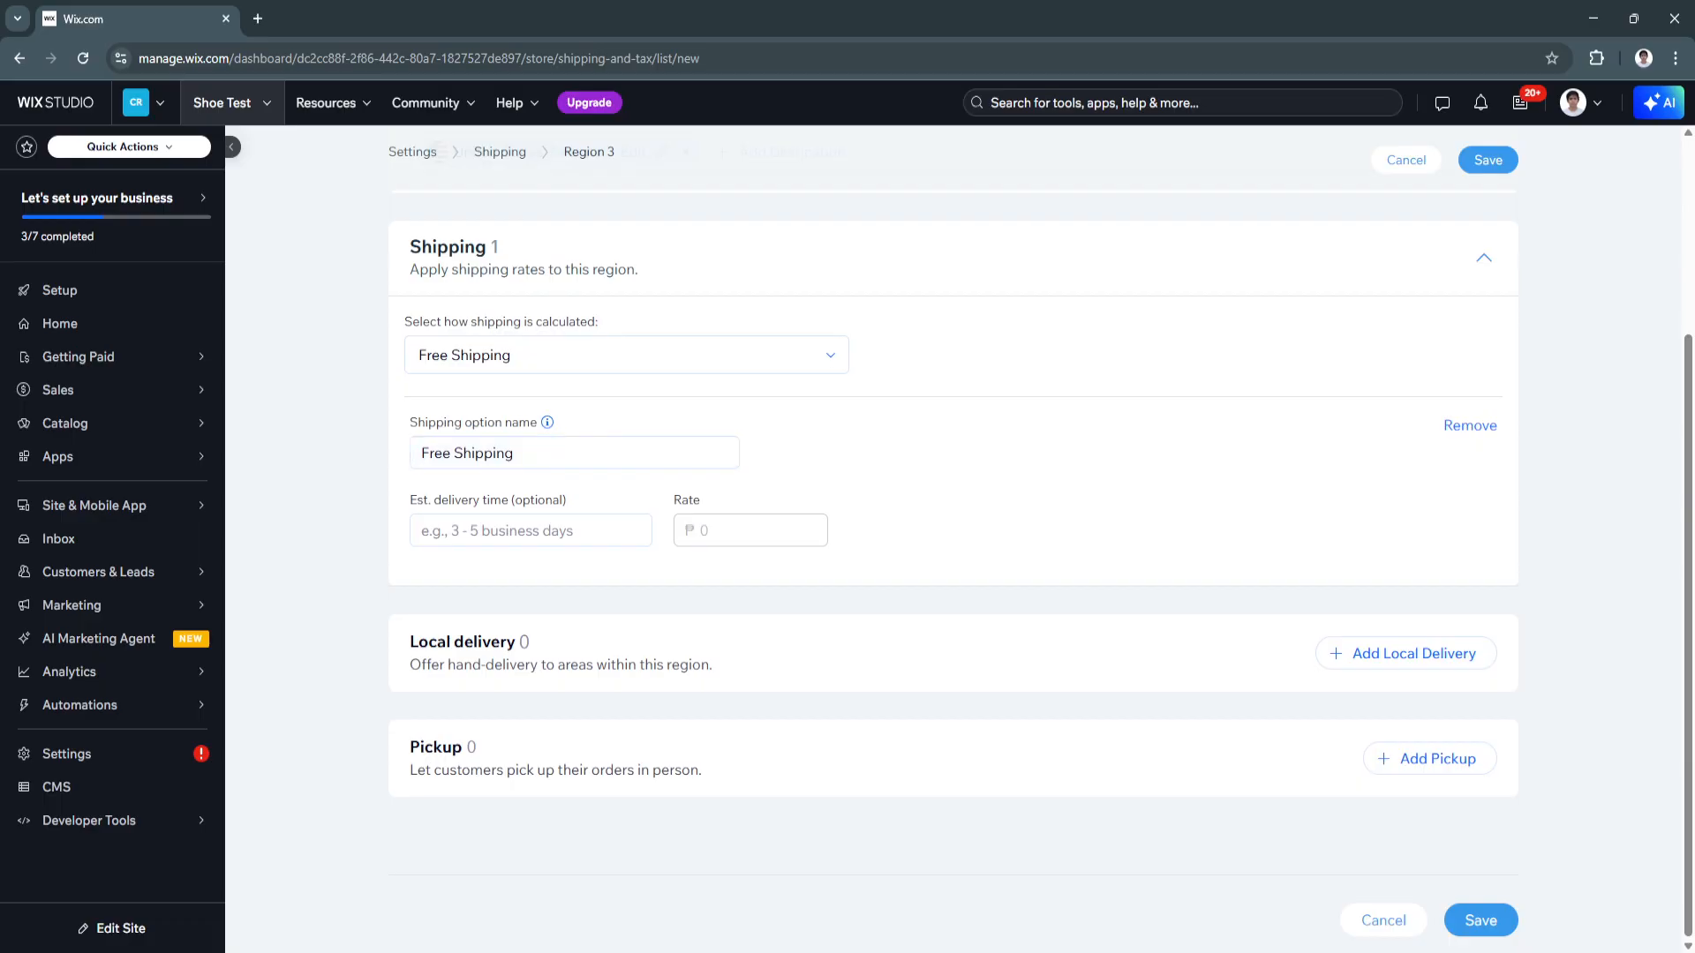
Open the form for a local delivery rate, review its area, radius, map and delivery time settings, and cancel it
{"action": "left_click_drag", "start_coordinate": [409, 665], "coordinate": [637, 665]}
{"action": "left_click", "coordinate": [639, 666]}
{"action": "left_click", "coordinate": [1405, 653]}
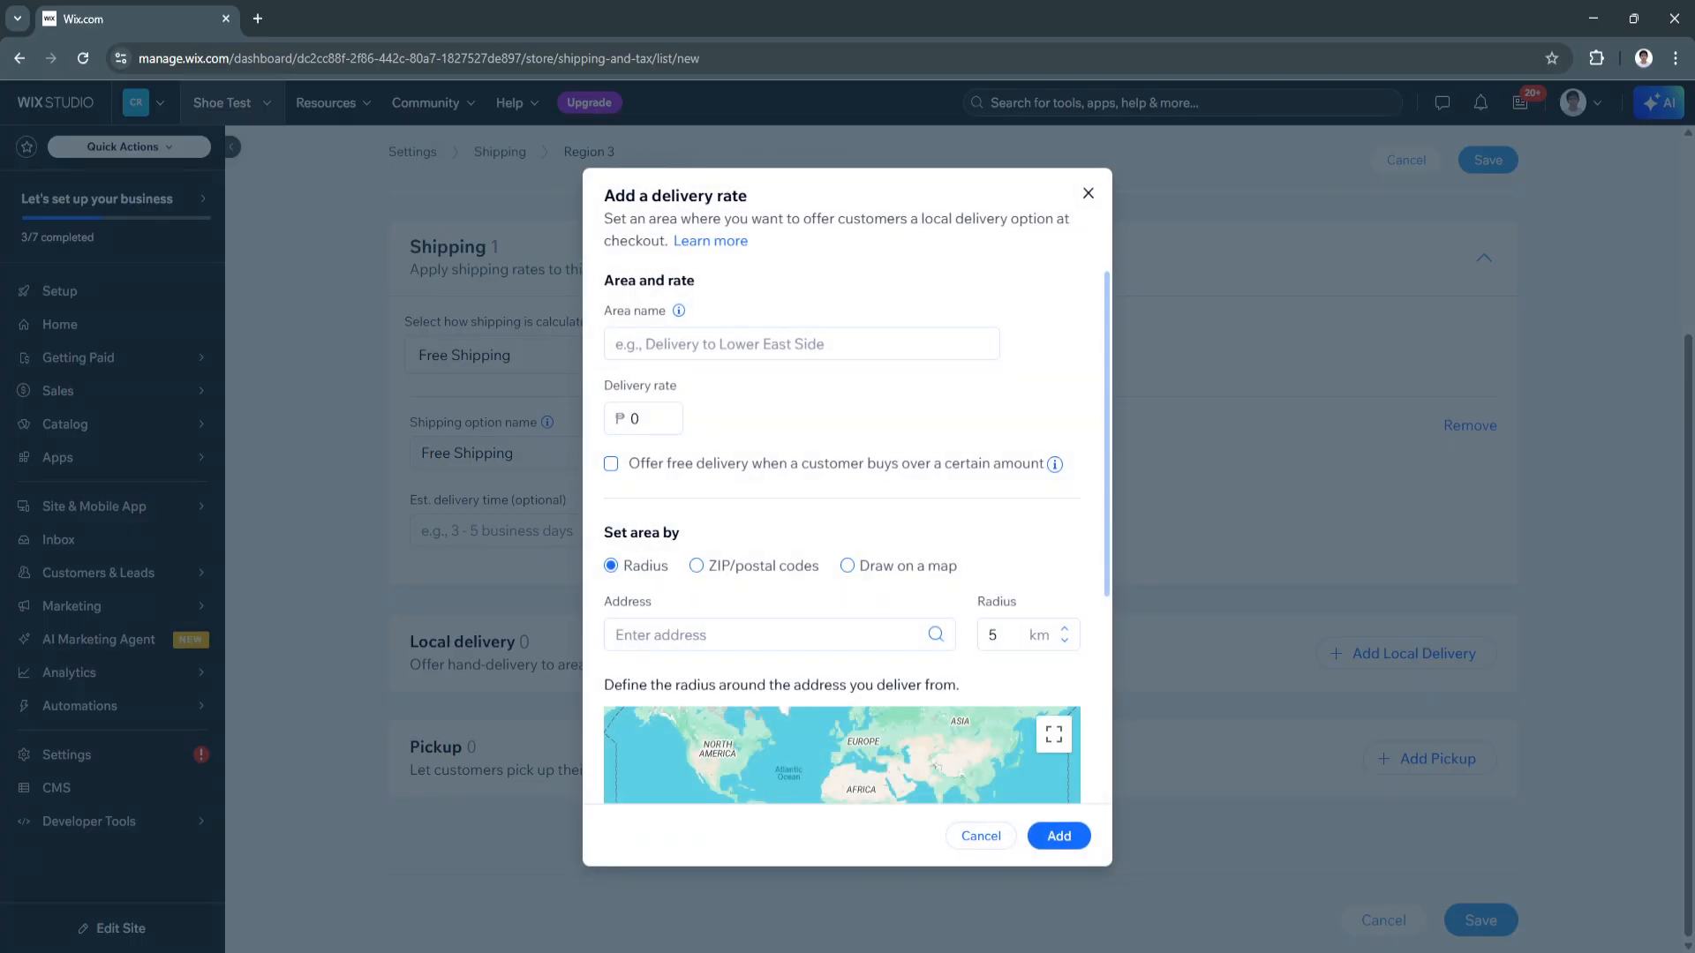
{"action": "scroll", "coordinate": [777, 541], "scroll_direction": "down", "scroll_amount": 1}
{"action": "scroll", "coordinate": [777, 541], "scroll_direction": "up", "scroll_amount": 1}
{"action": "scroll", "coordinate": [842, 530], "scroll_direction": "down", "scroll_amount": 2}
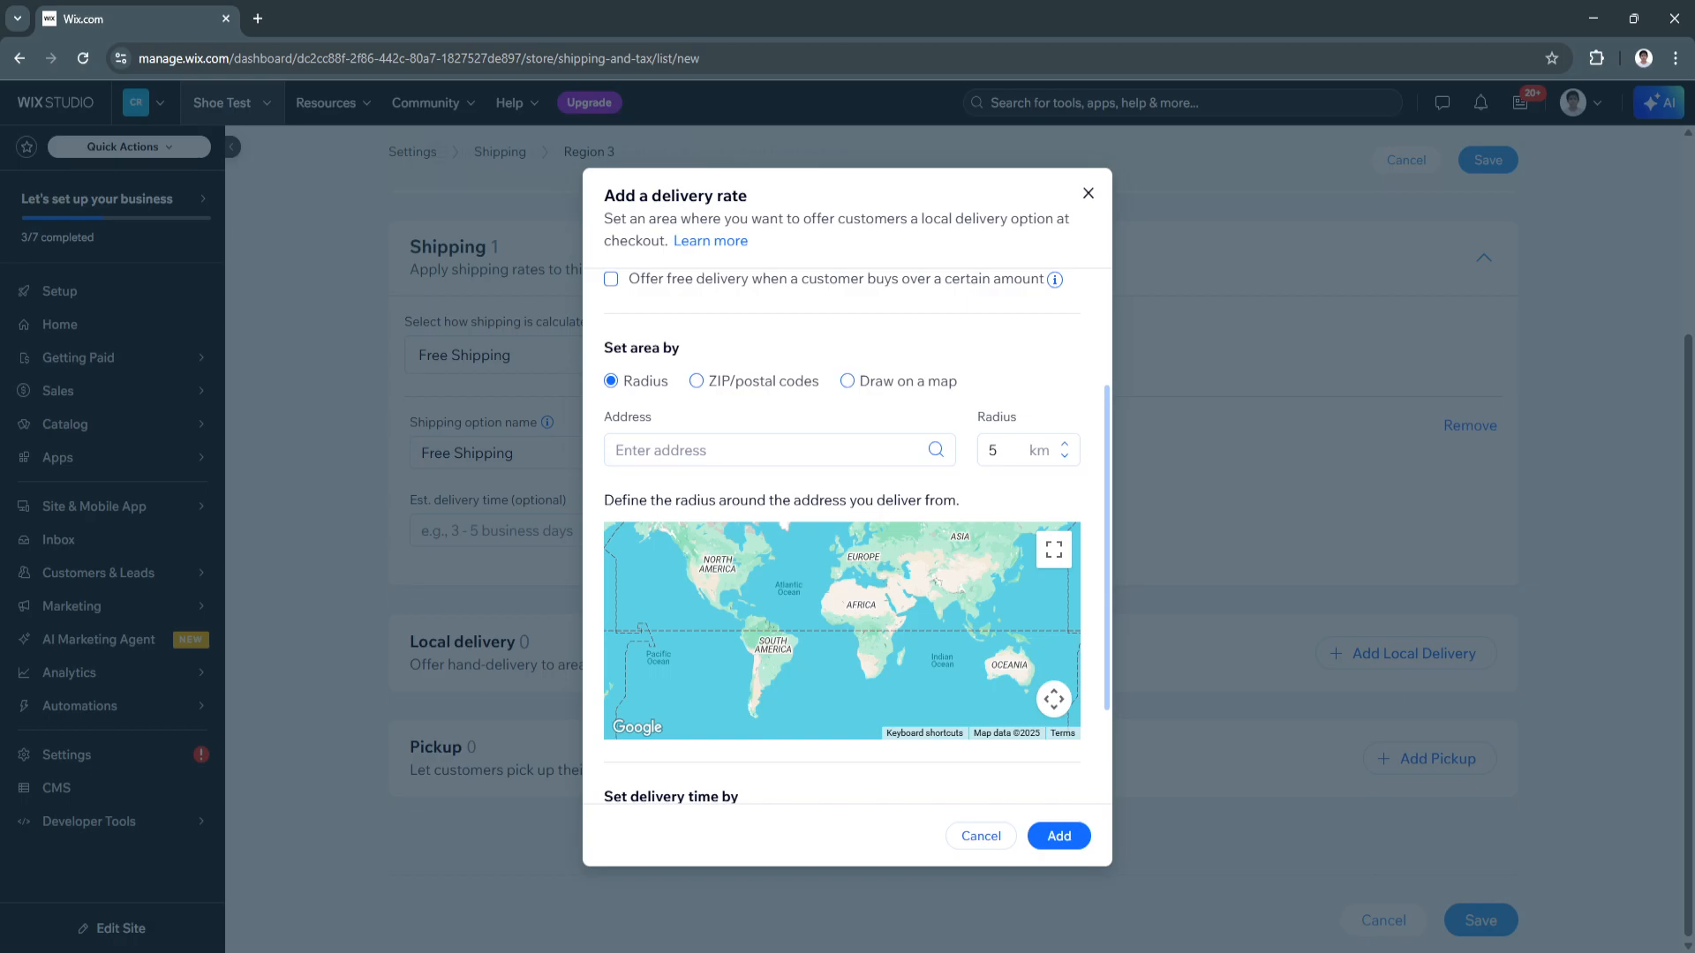
{"action": "left_click", "coordinate": [769, 450]}
{"action": "scroll", "coordinate": [770, 450], "scroll_direction": "down", "scroll_amount": 1}
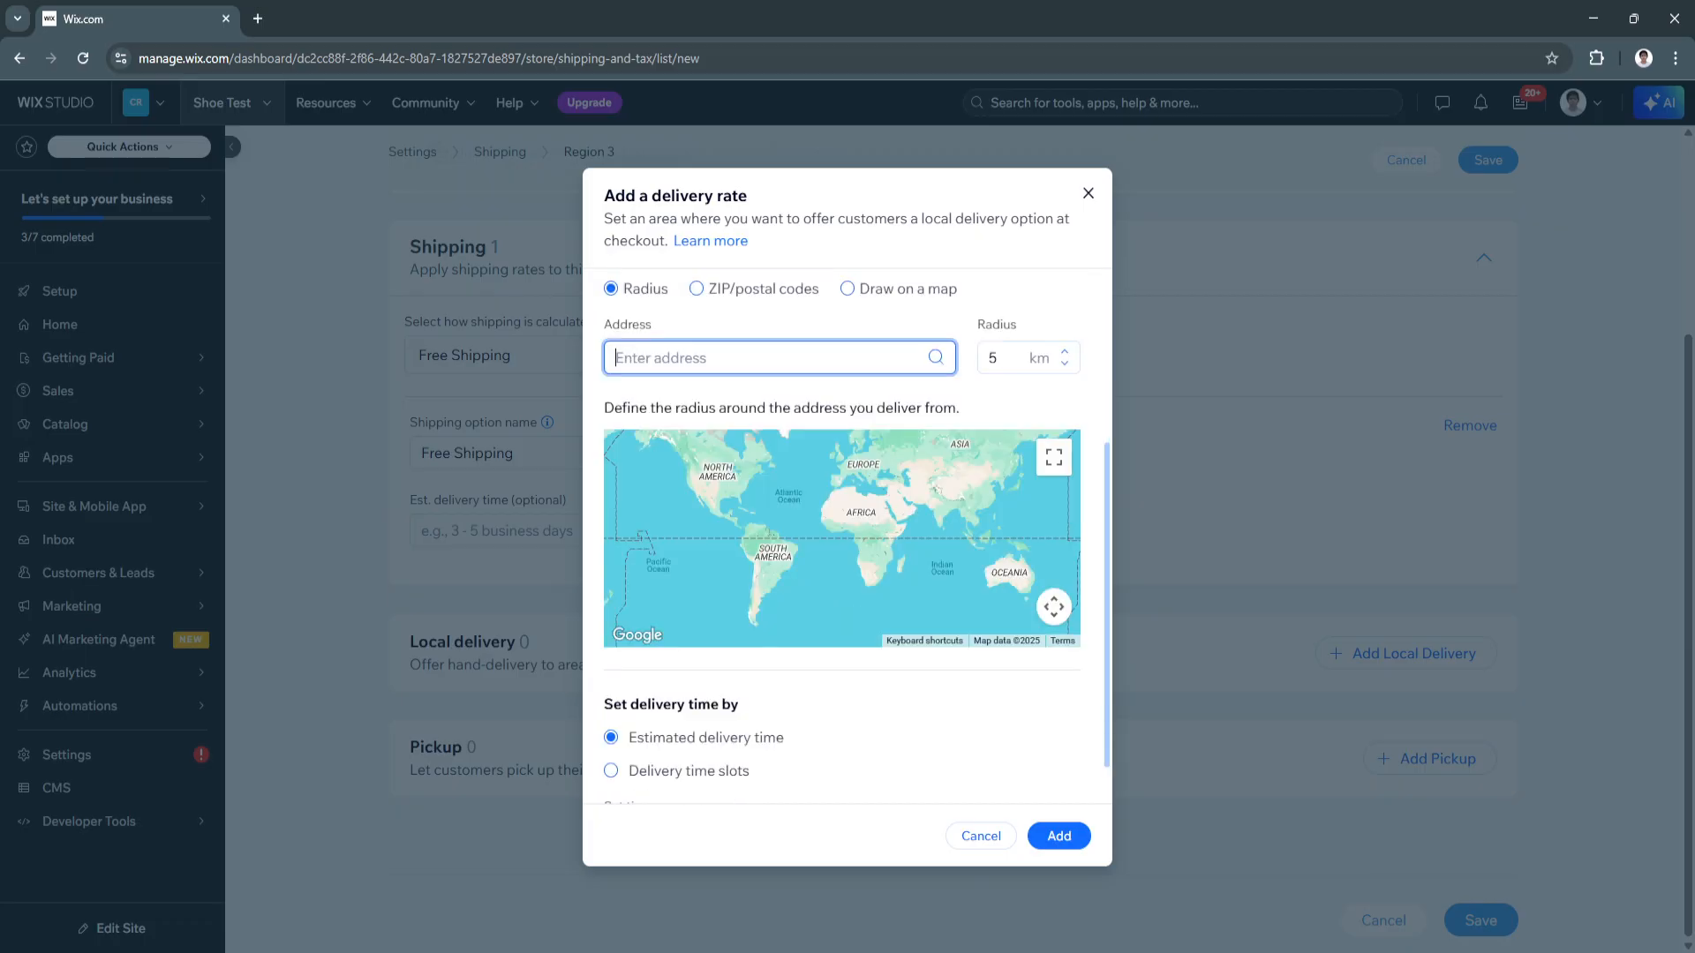
{"action": "scroll", "coordinate": [751, 480], "scroll_direction": "up", "scroll_amount": 1}
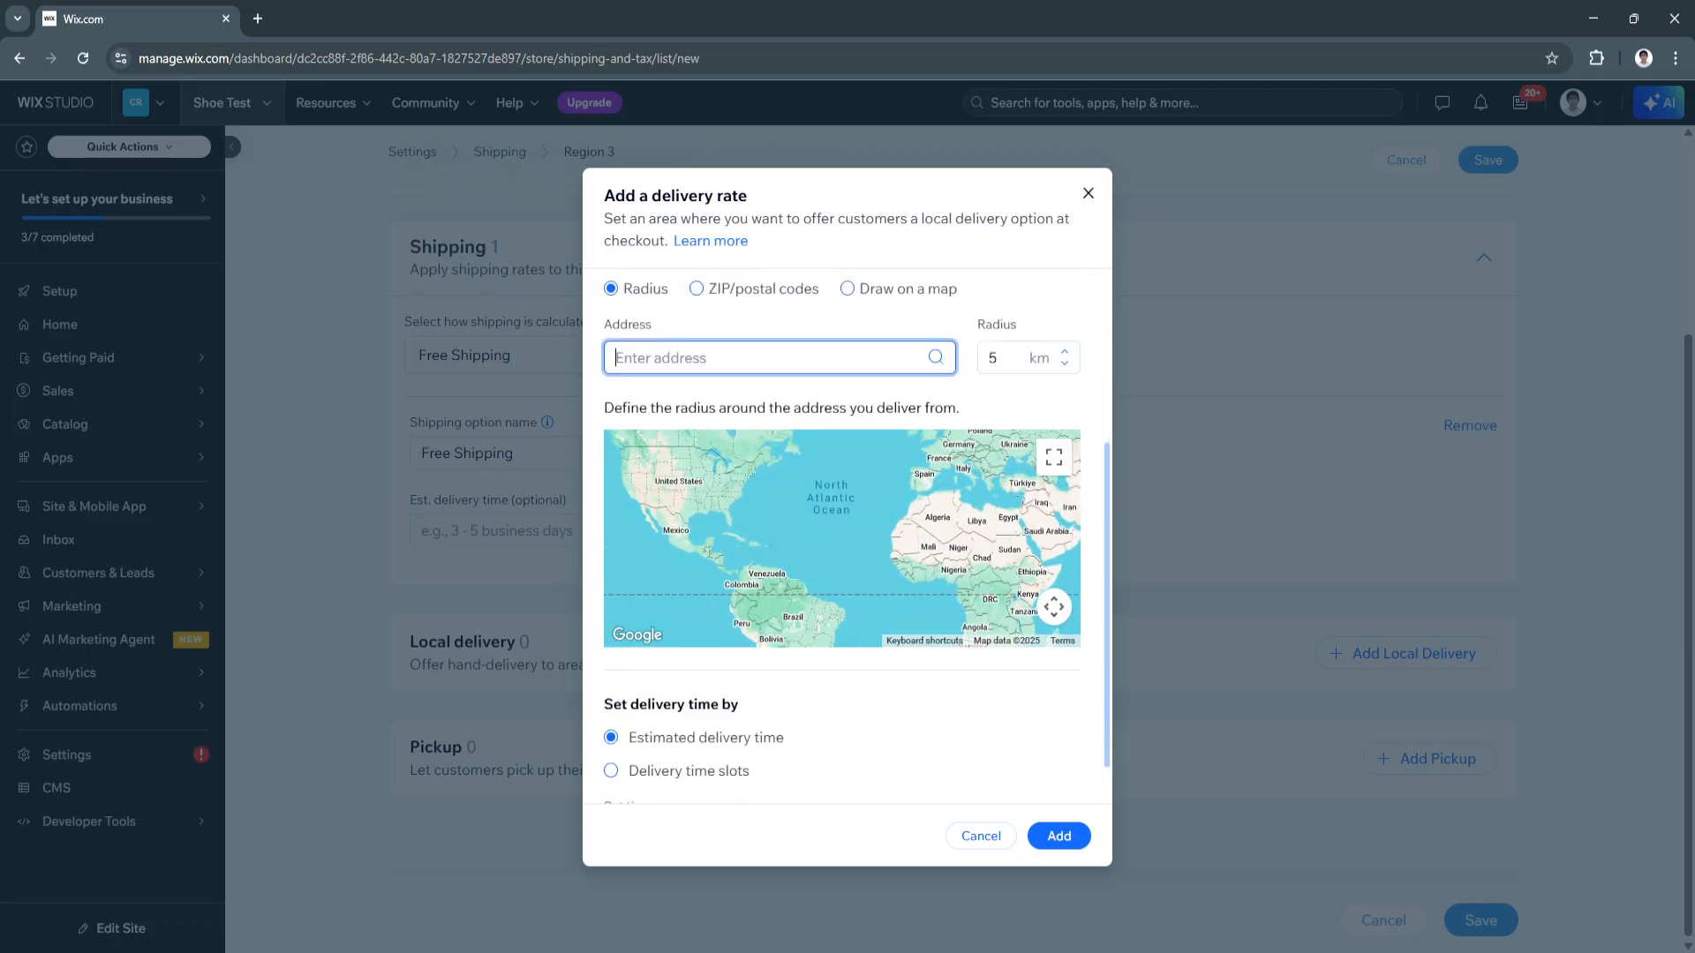
{"action": "scroll", "coordinate": [856, 536], "scroll_direction": "down", "scroll_amount": 1}
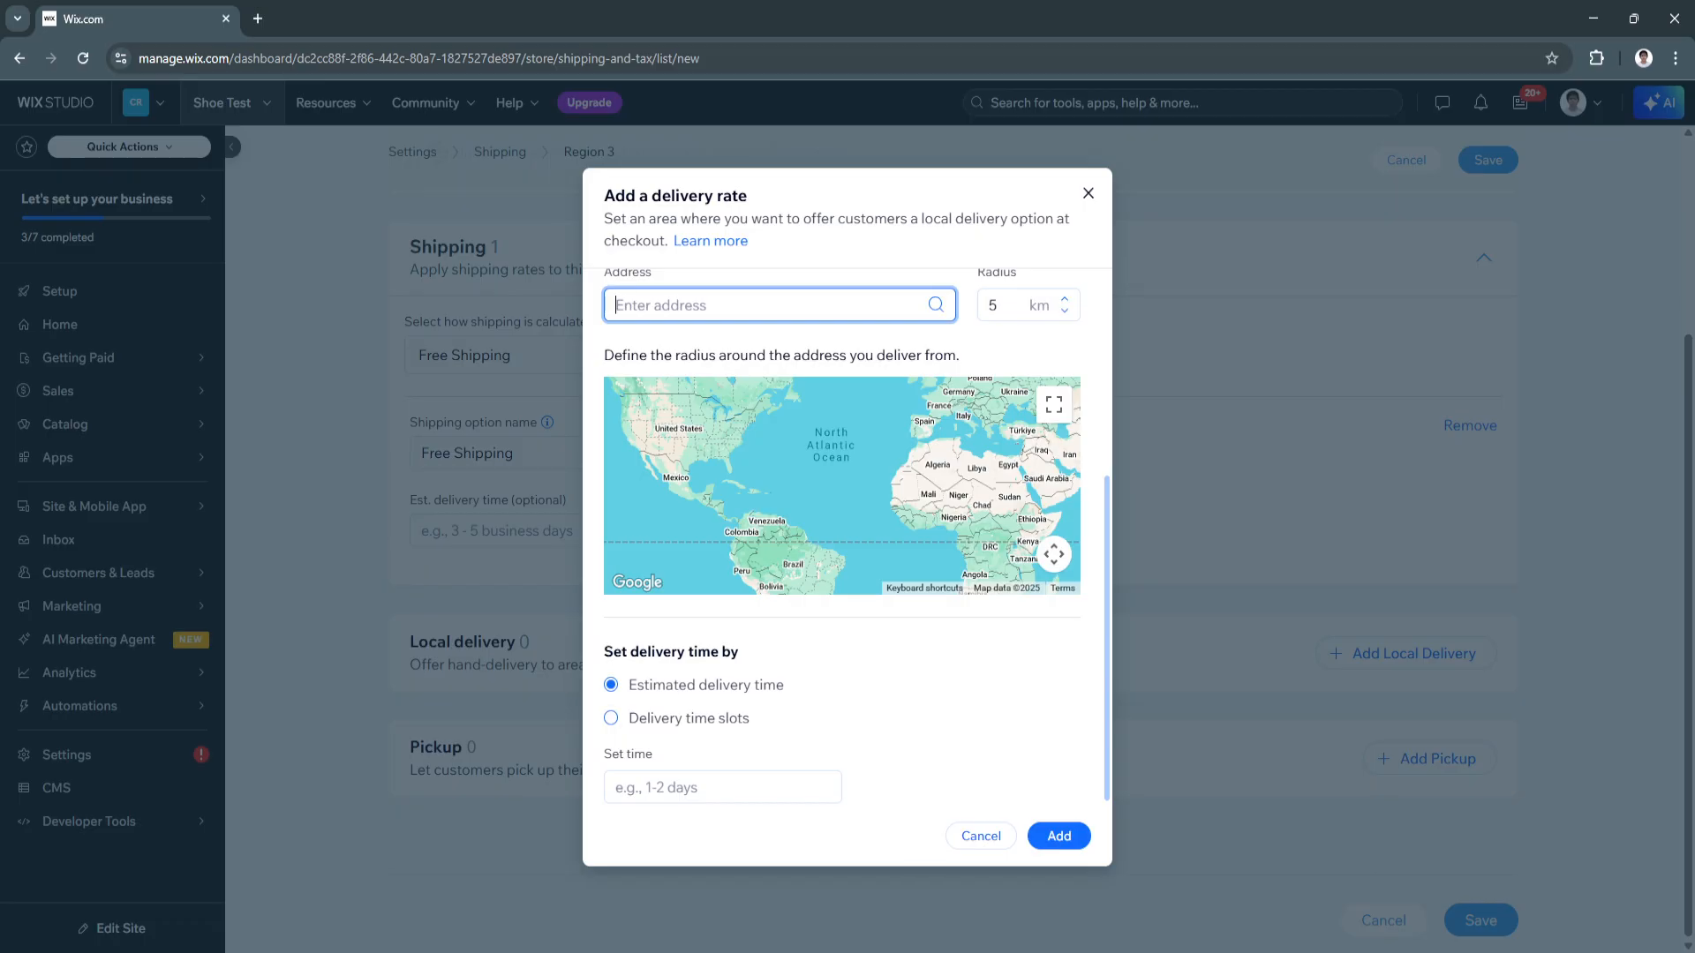
{"action": "left_click", "coordinate": [693, 788]}
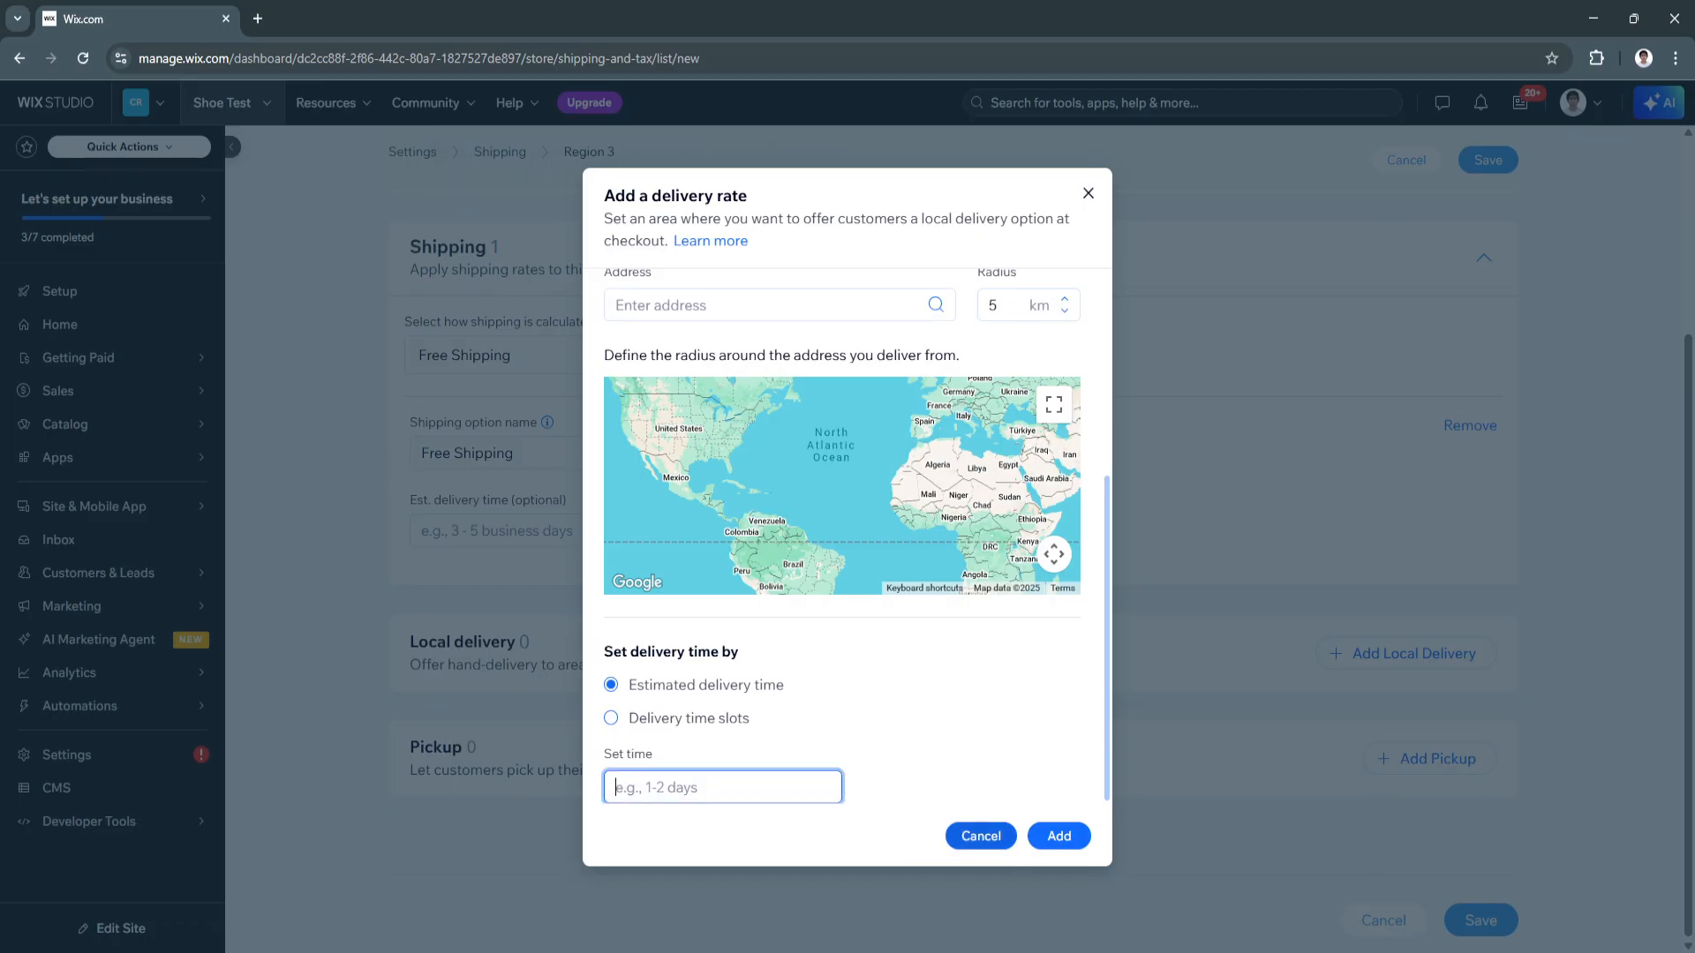
{"action": "left_click", "coordinate": [980, 836]}
Open the form for a pickup rate, review its checkout name, address and instructions fields, and cancel it
{"action": "left_click", "coordinate": [1430, 758]}
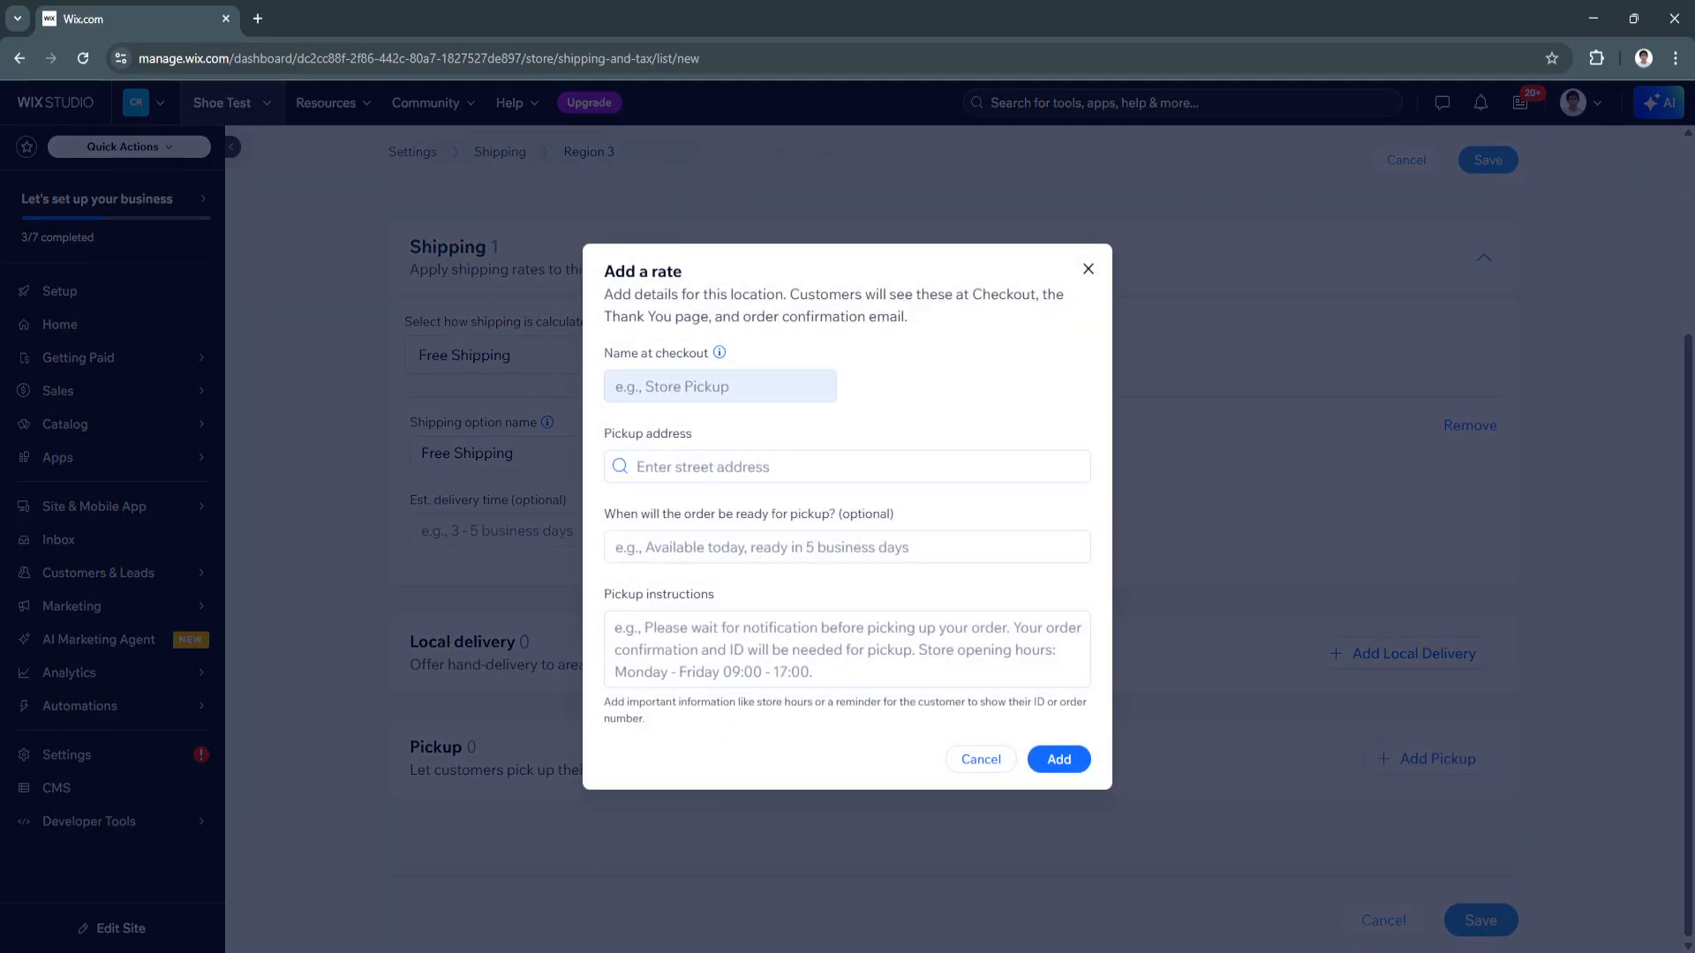
{"action": "left_click_drag", "start_coordinate": [605, 353], "coordinate": [691, 354]}
{"action": "left_click", "coordinate": [691, 354]}
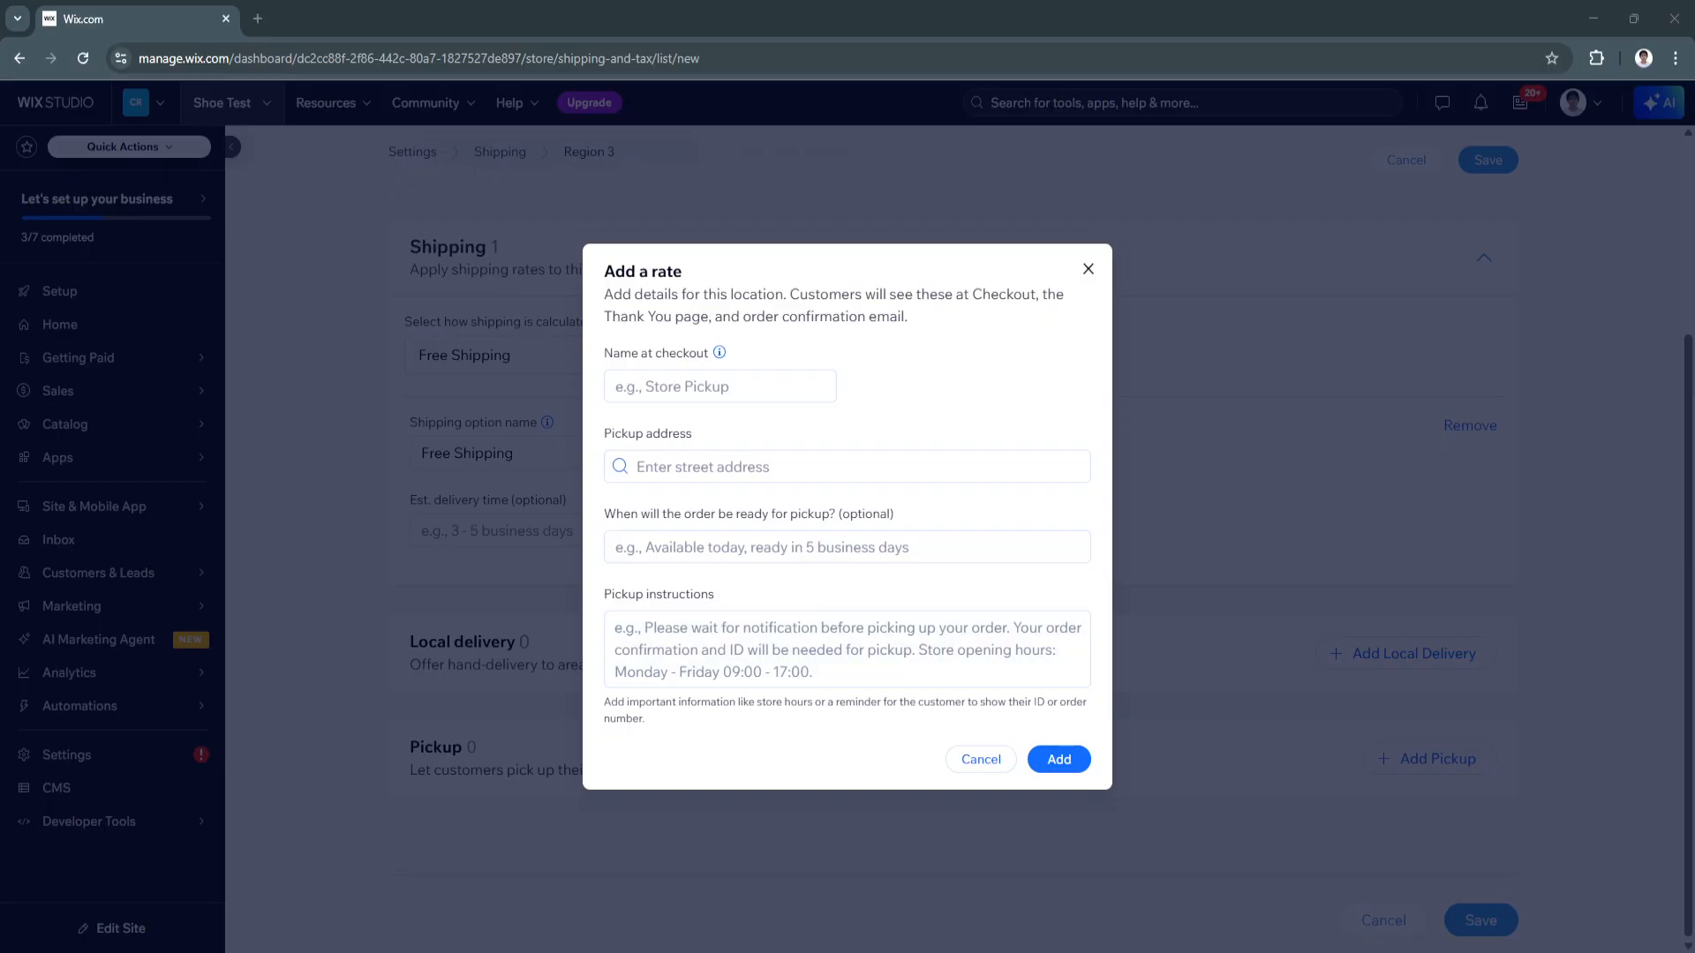
{"action": "left_click", "coordinate": [980, 759]}
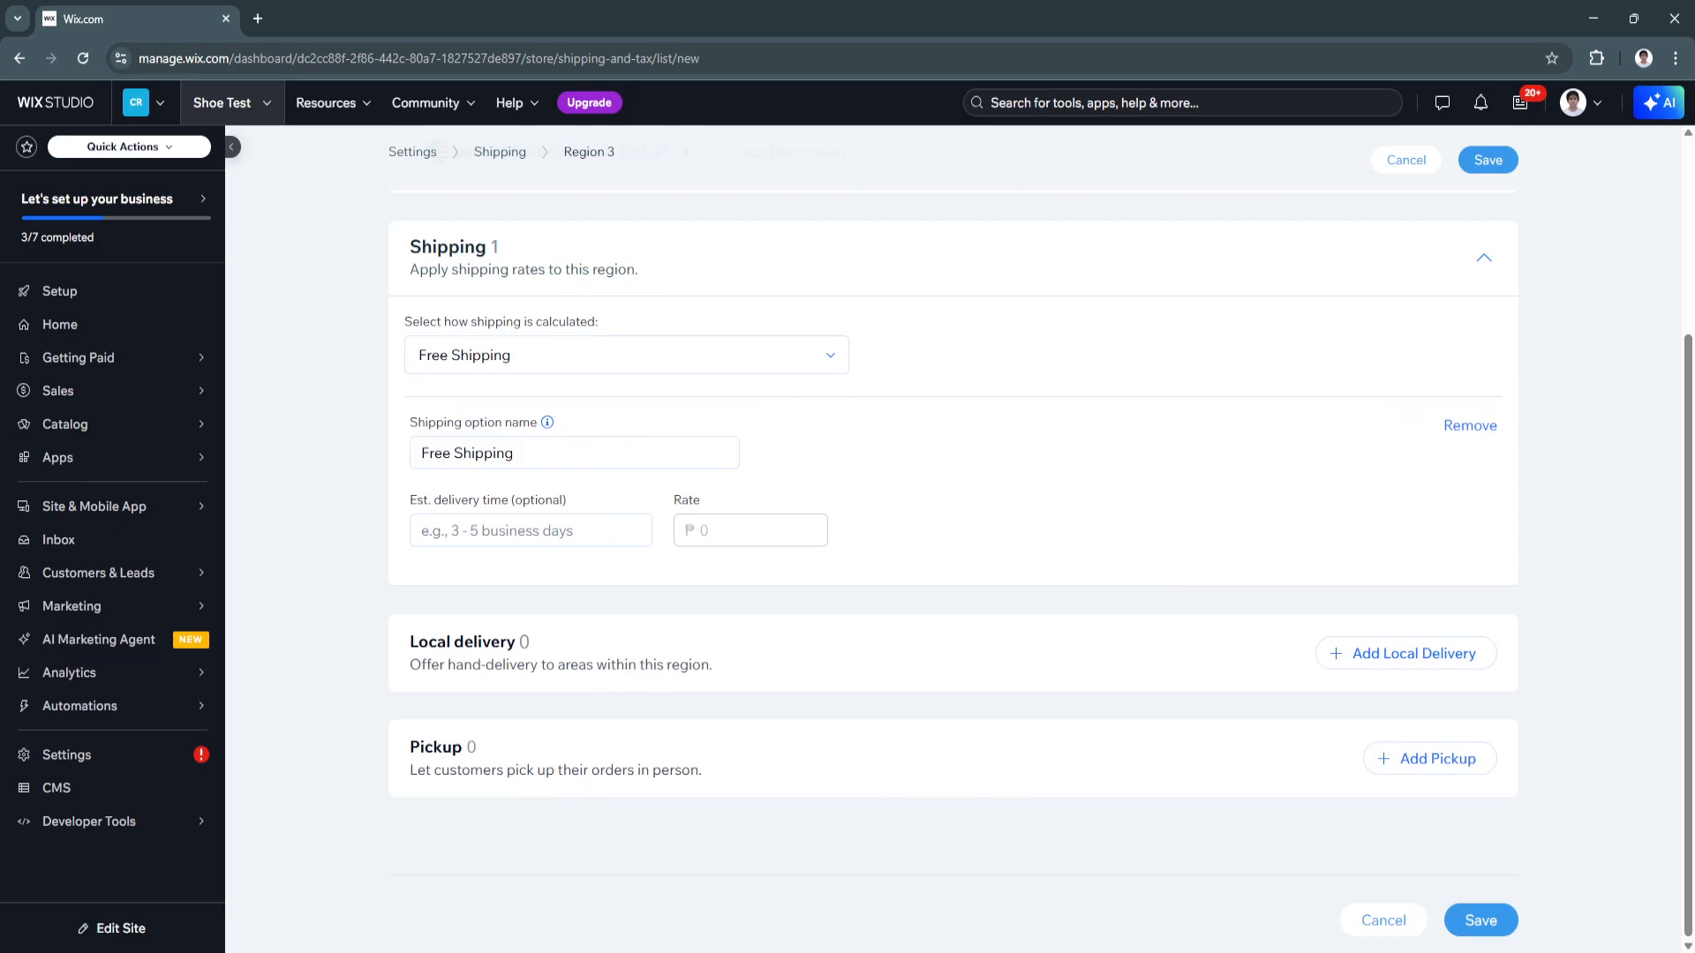
Switch the region's shipping calculation to Flat Rate and review its rate and free shipping options
{"action": "left_click", "coordinate": [618, 354]}
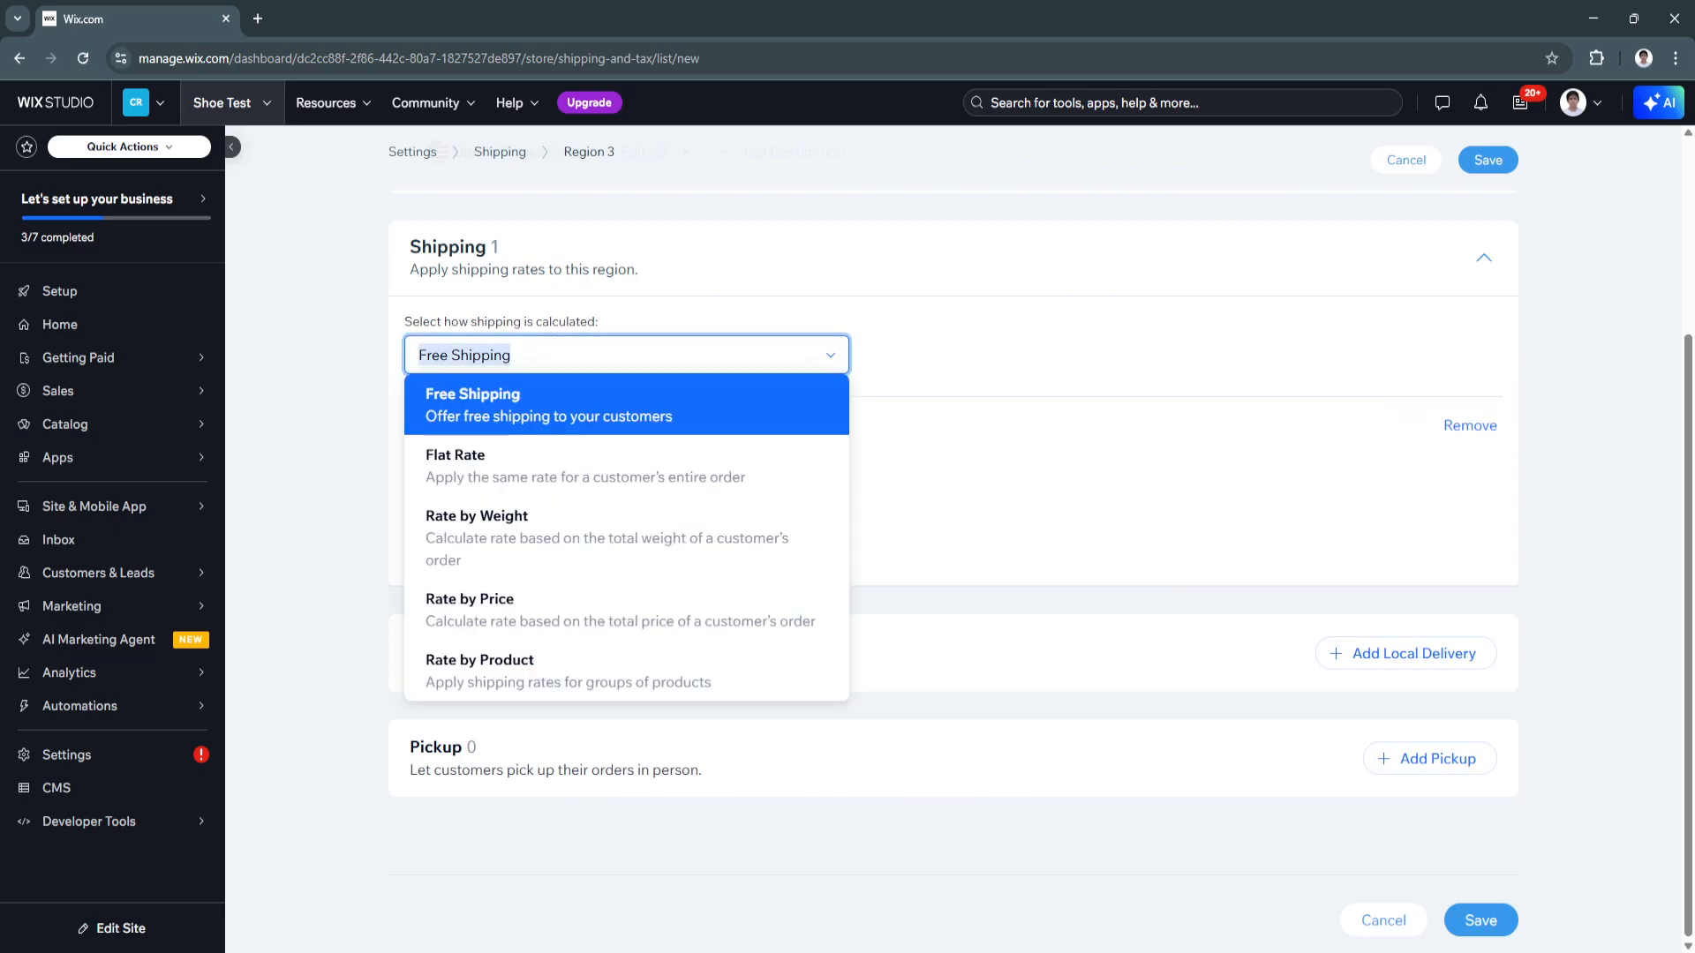
{"action": "left_click", "coordinate": [585, 466]}
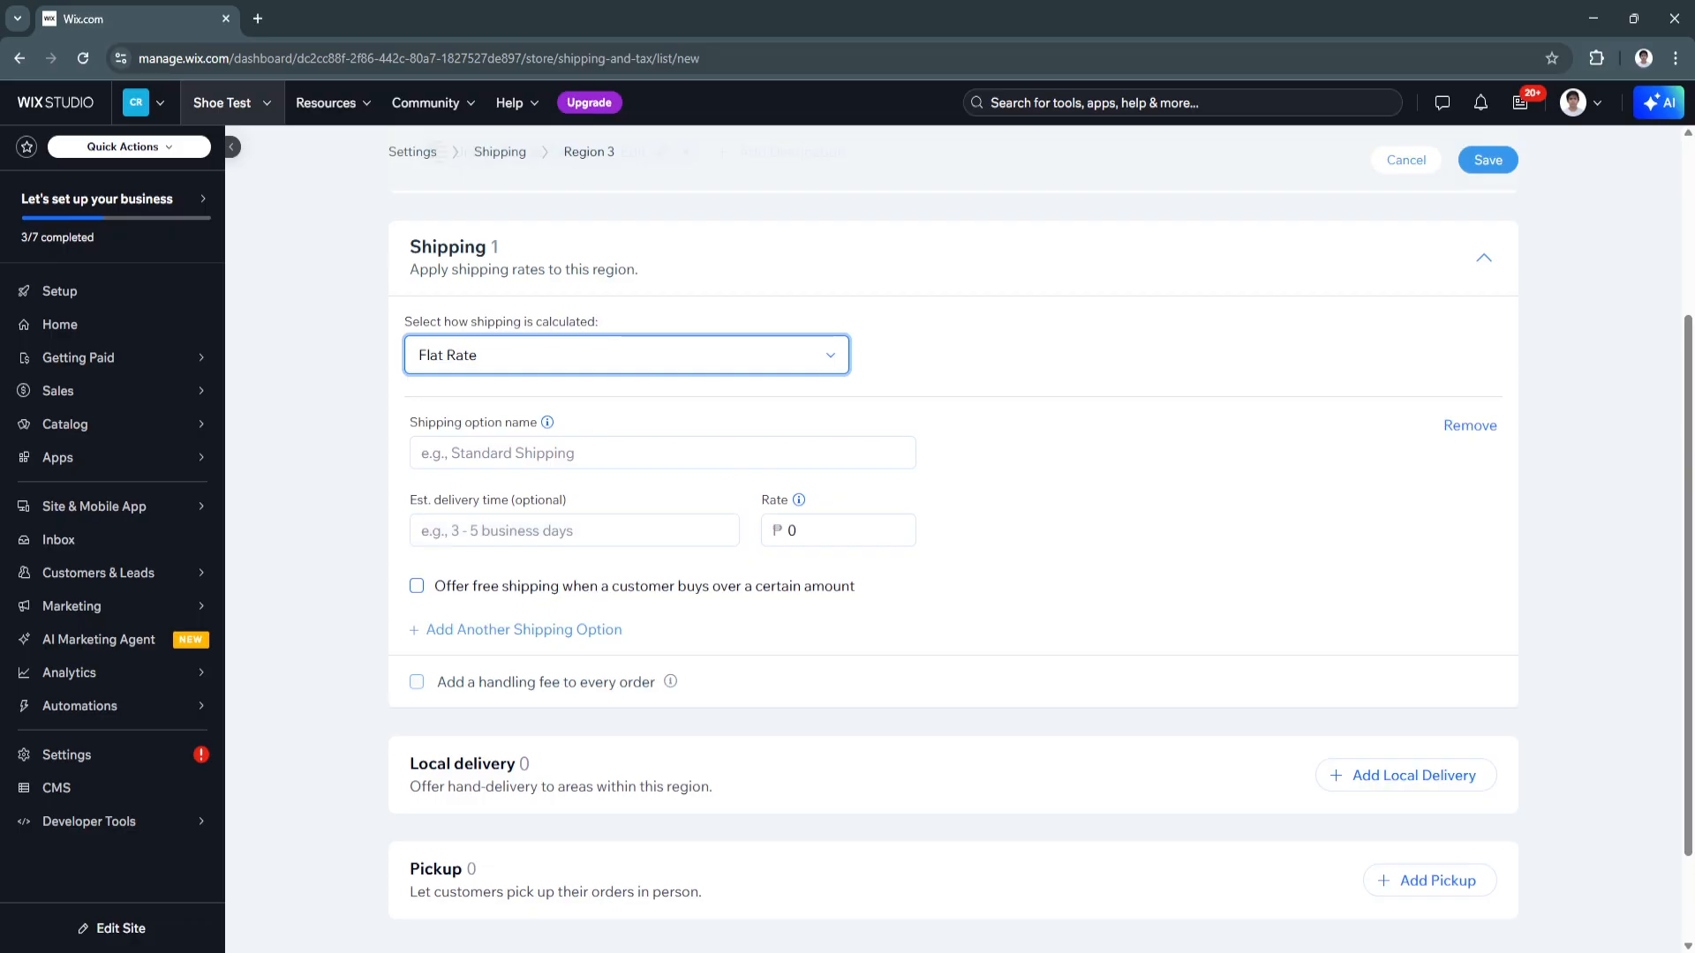
{"action": "left_click", "coordinate": [839, 530]}
{"action": "left_click", "coordinate": [839, 531]}
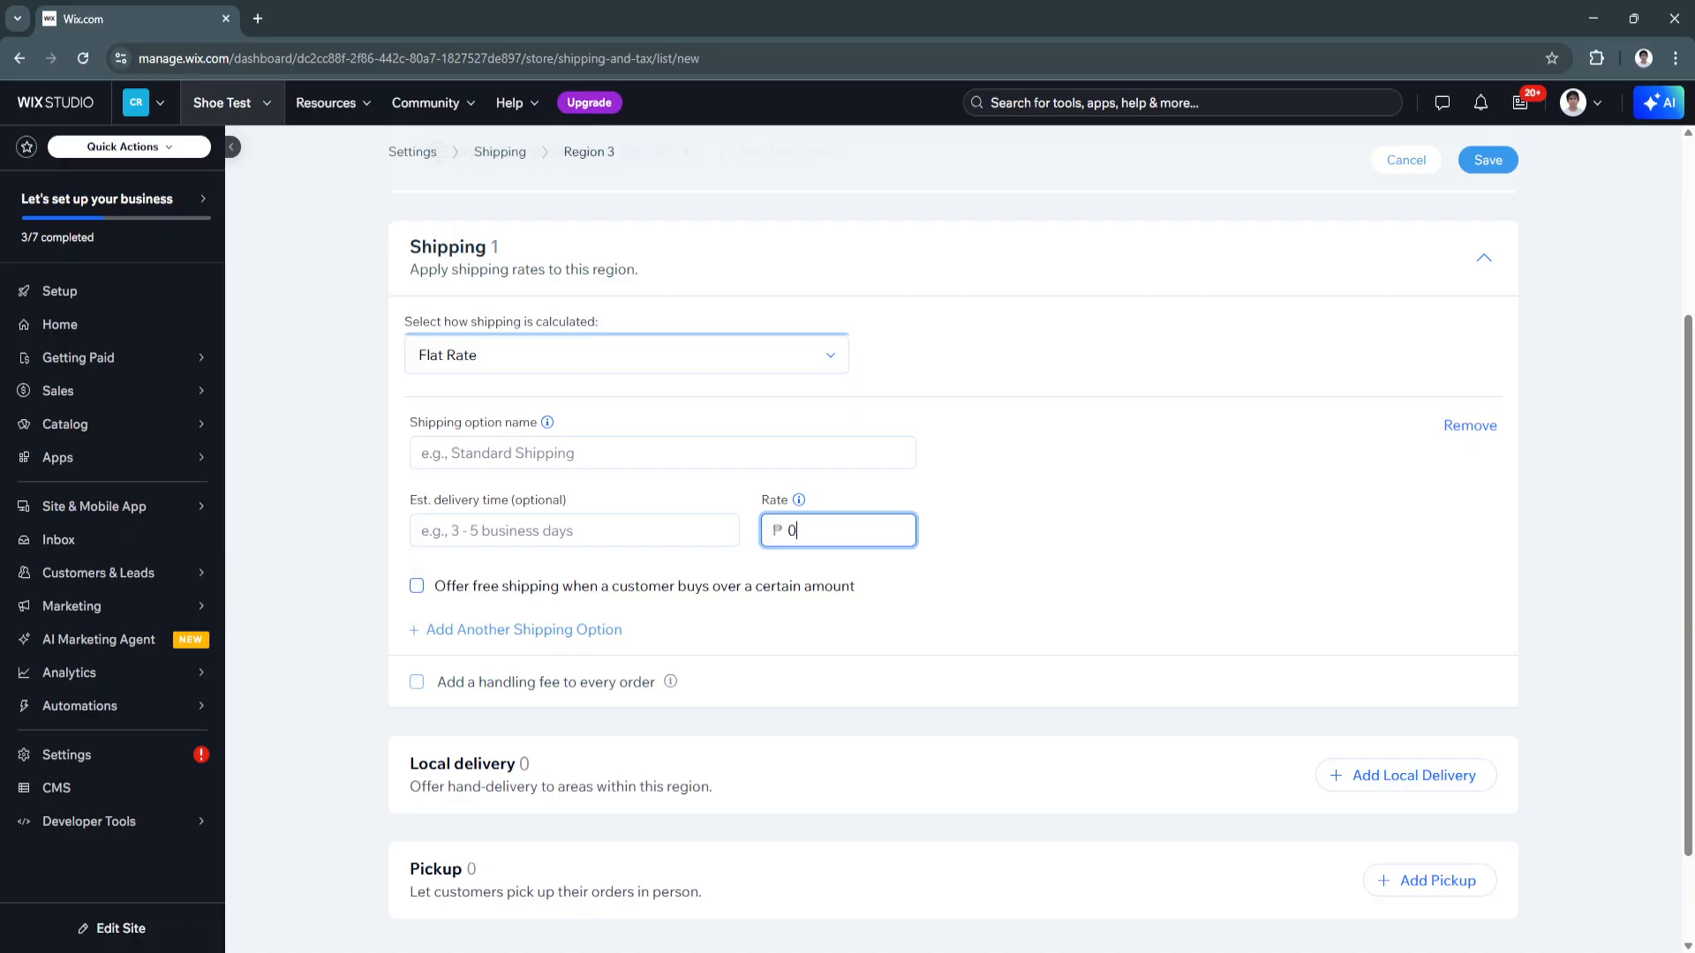
{"action": "scroll", "coordinate": [954, 529], "scroll_direction": "down", "scroll_amount": 1}
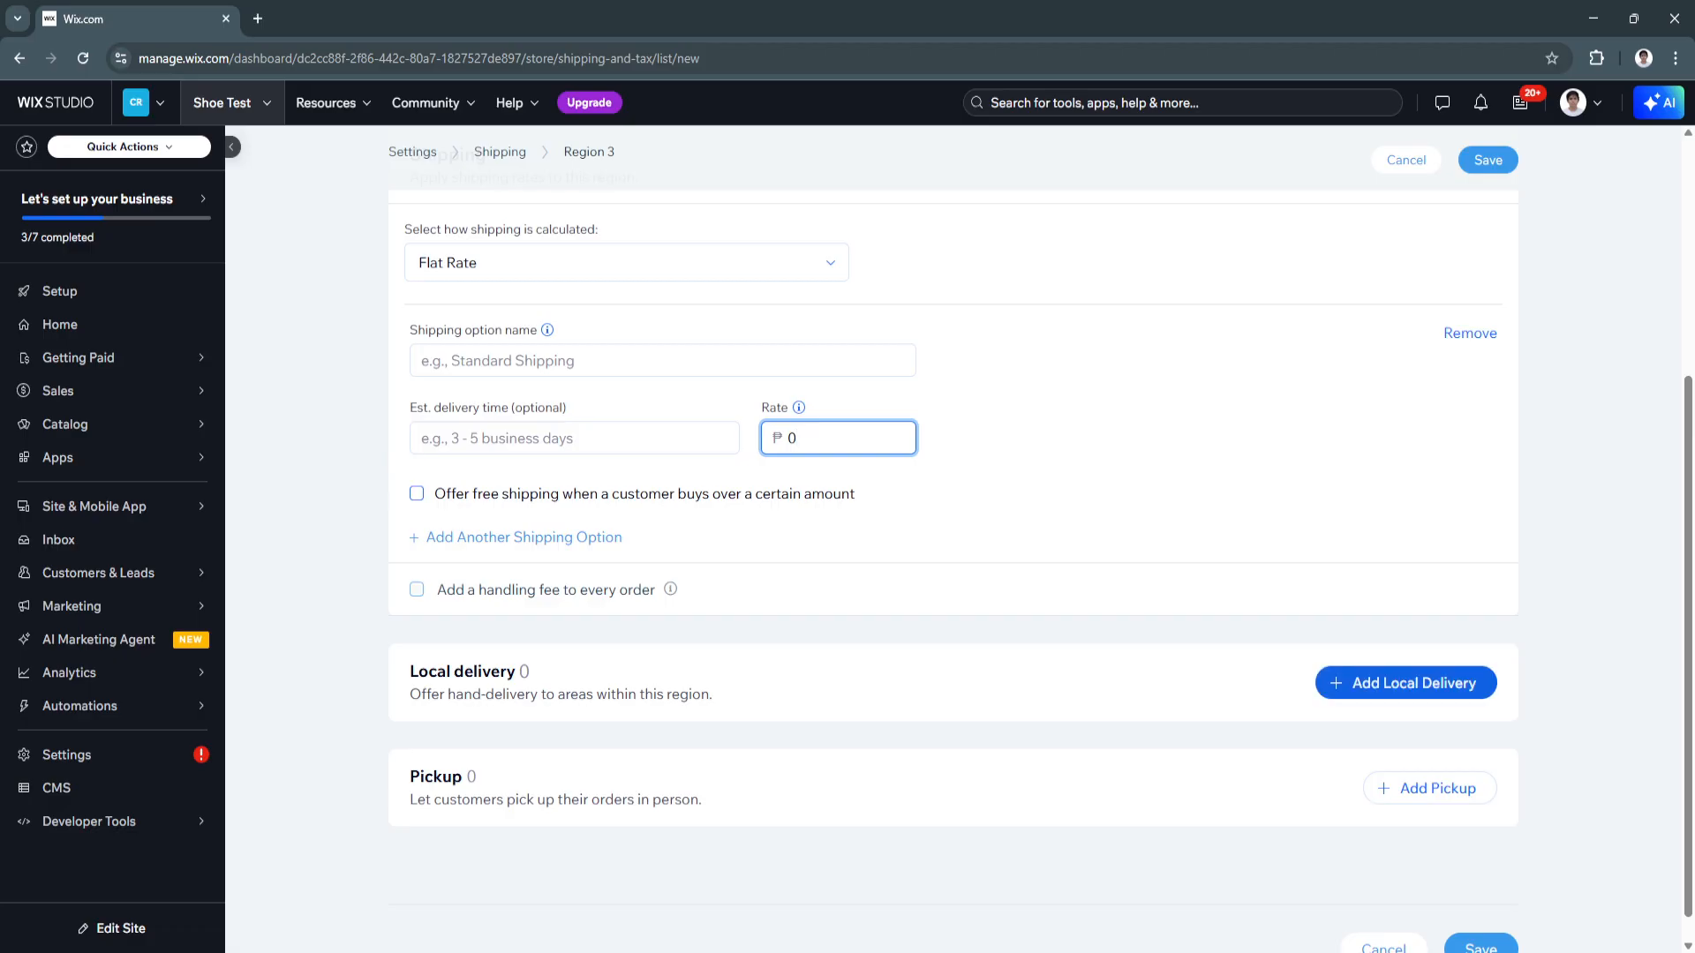
{"action": "scroll", "coordinate": [1430, 755], "scroll_direction": "down", "scroll_amount": 1}
{"action": "scroll", "coordinate": [953, 529], "scroll_direction": "up", "scroll_amount": 1}
Switch the shipping calculation to Rate by Weight and examine the weight range and rate fields
{"action": "left_click", "coordinate": [626, 326]}
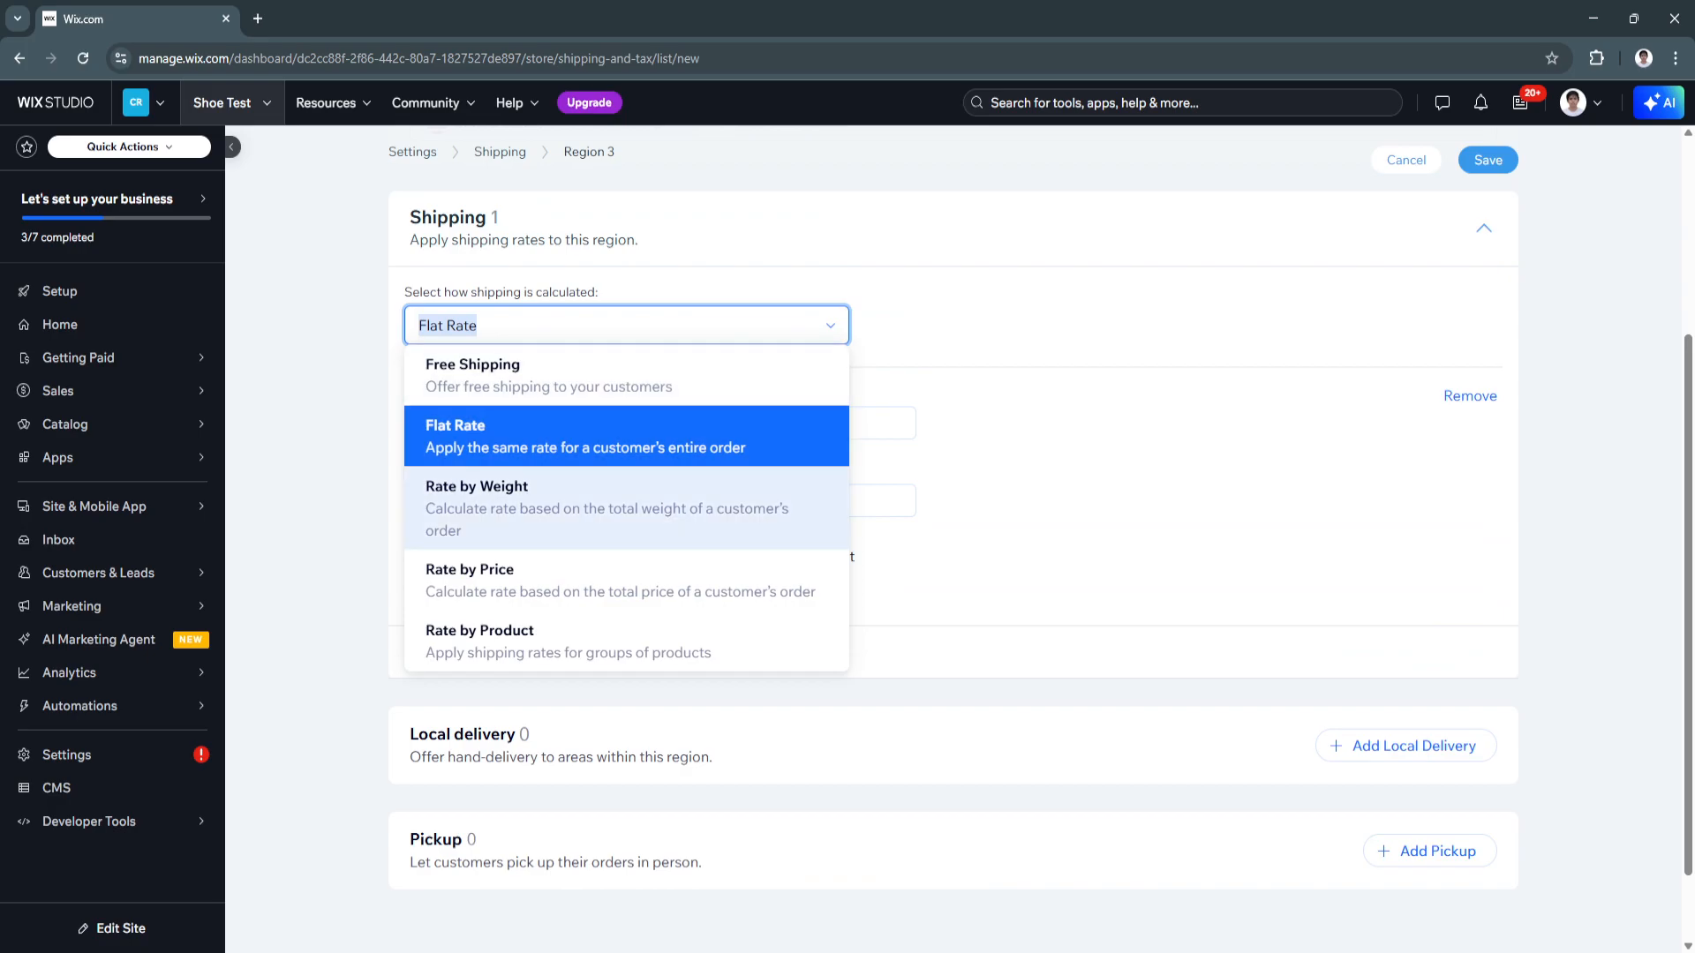
{"action": "left_click", "coordinate": [495, 496]}
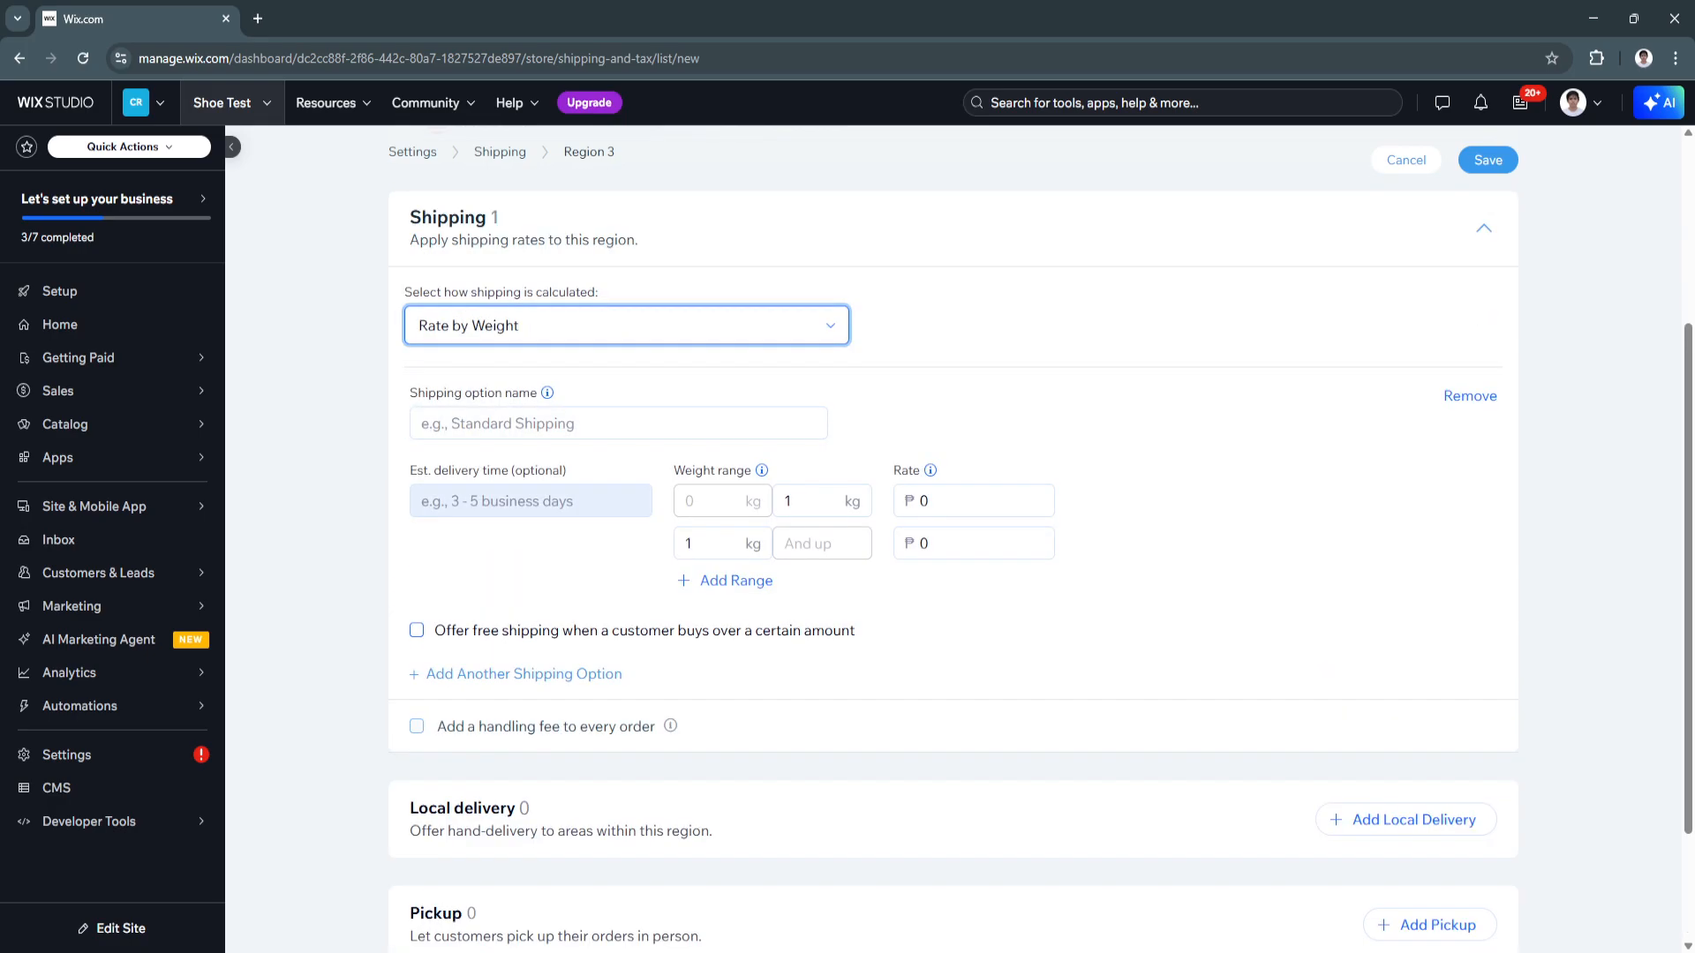
{"action": "mouse_move", "coordinate": [761, 471]}
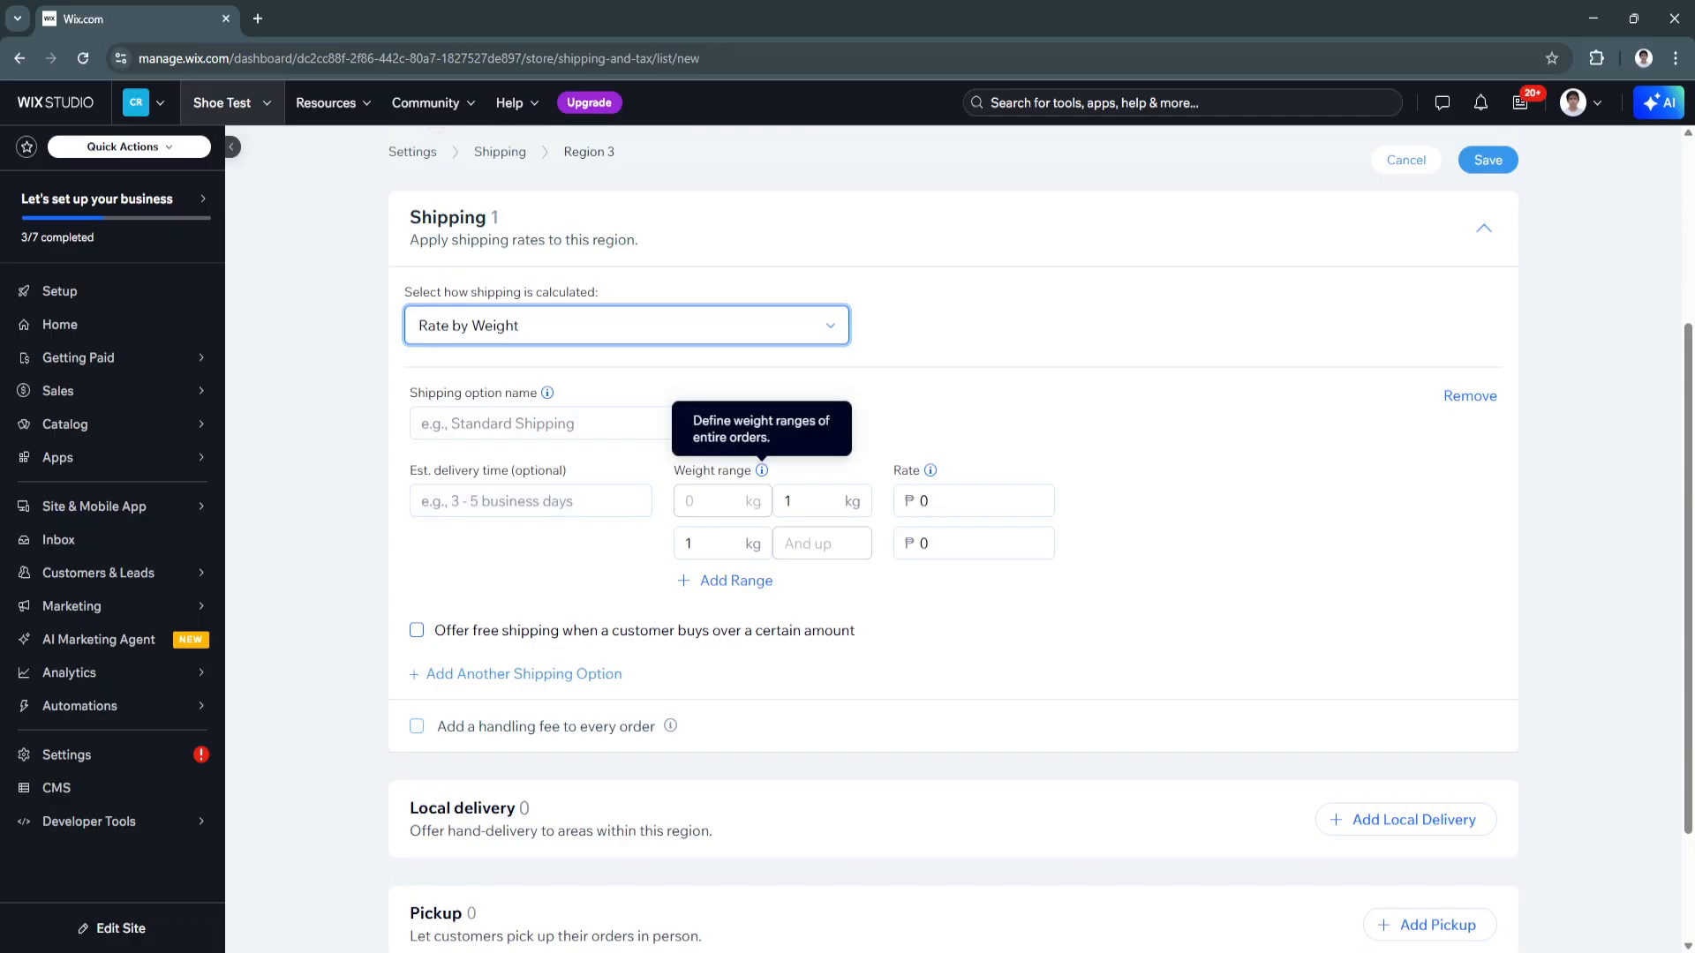
{"action": "left_click", "coordinate": [809, 501]}
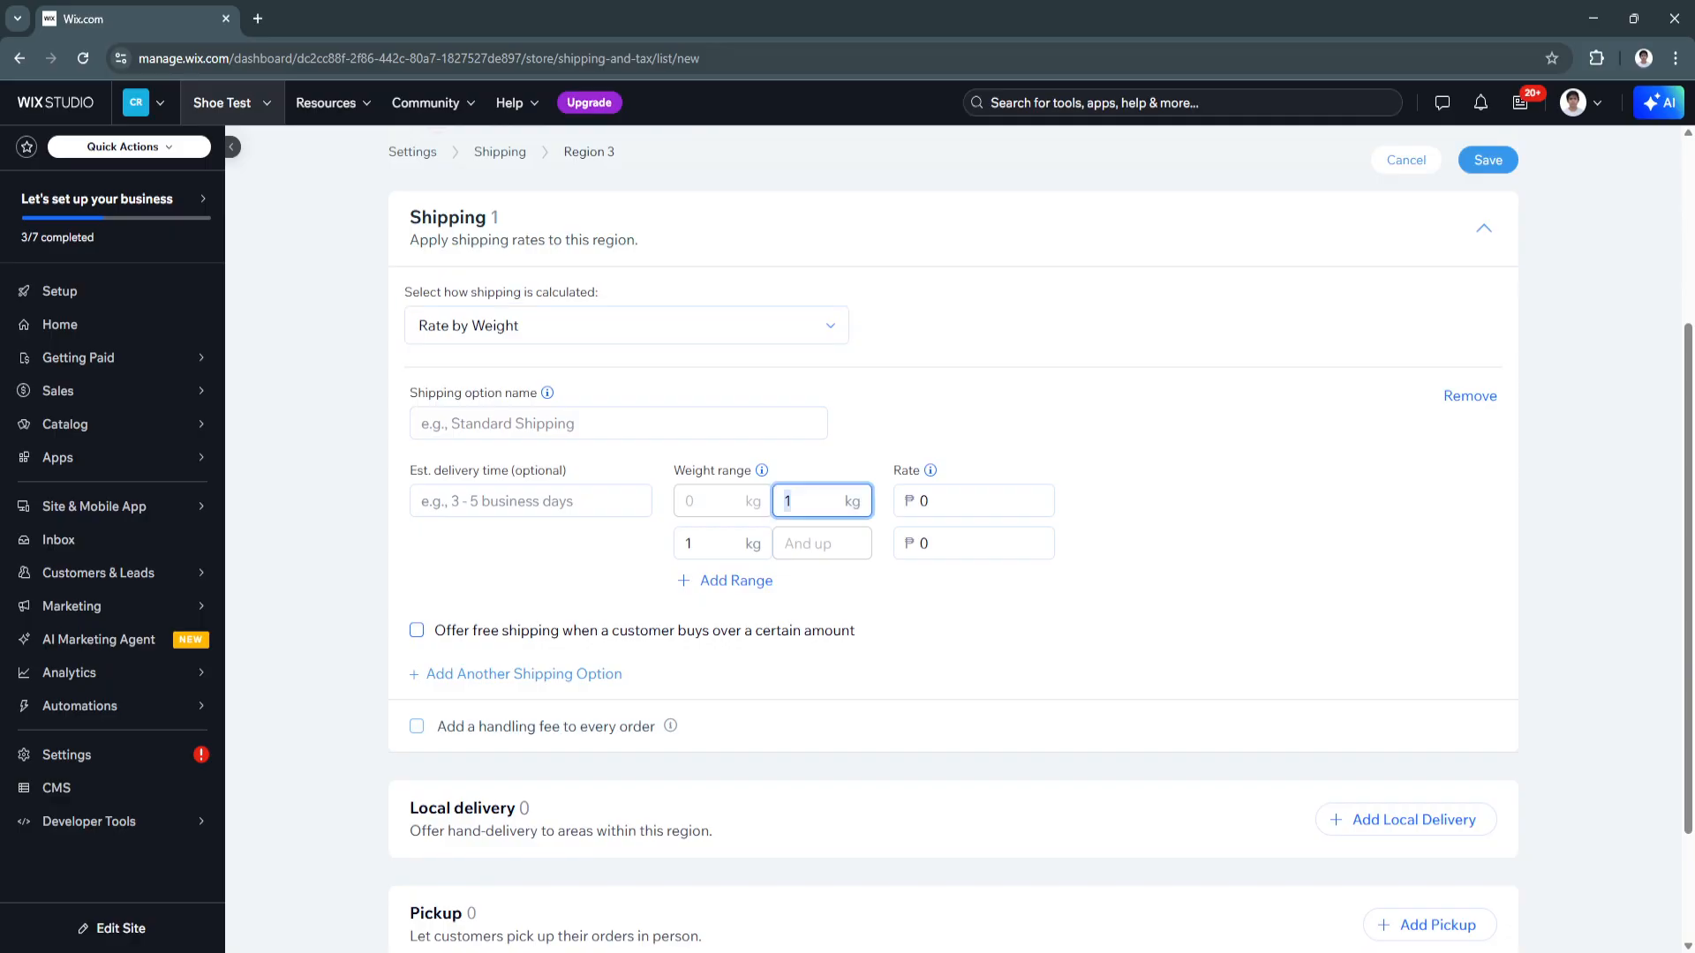
{"action": "left_click", "coordinate": [962, 501]}
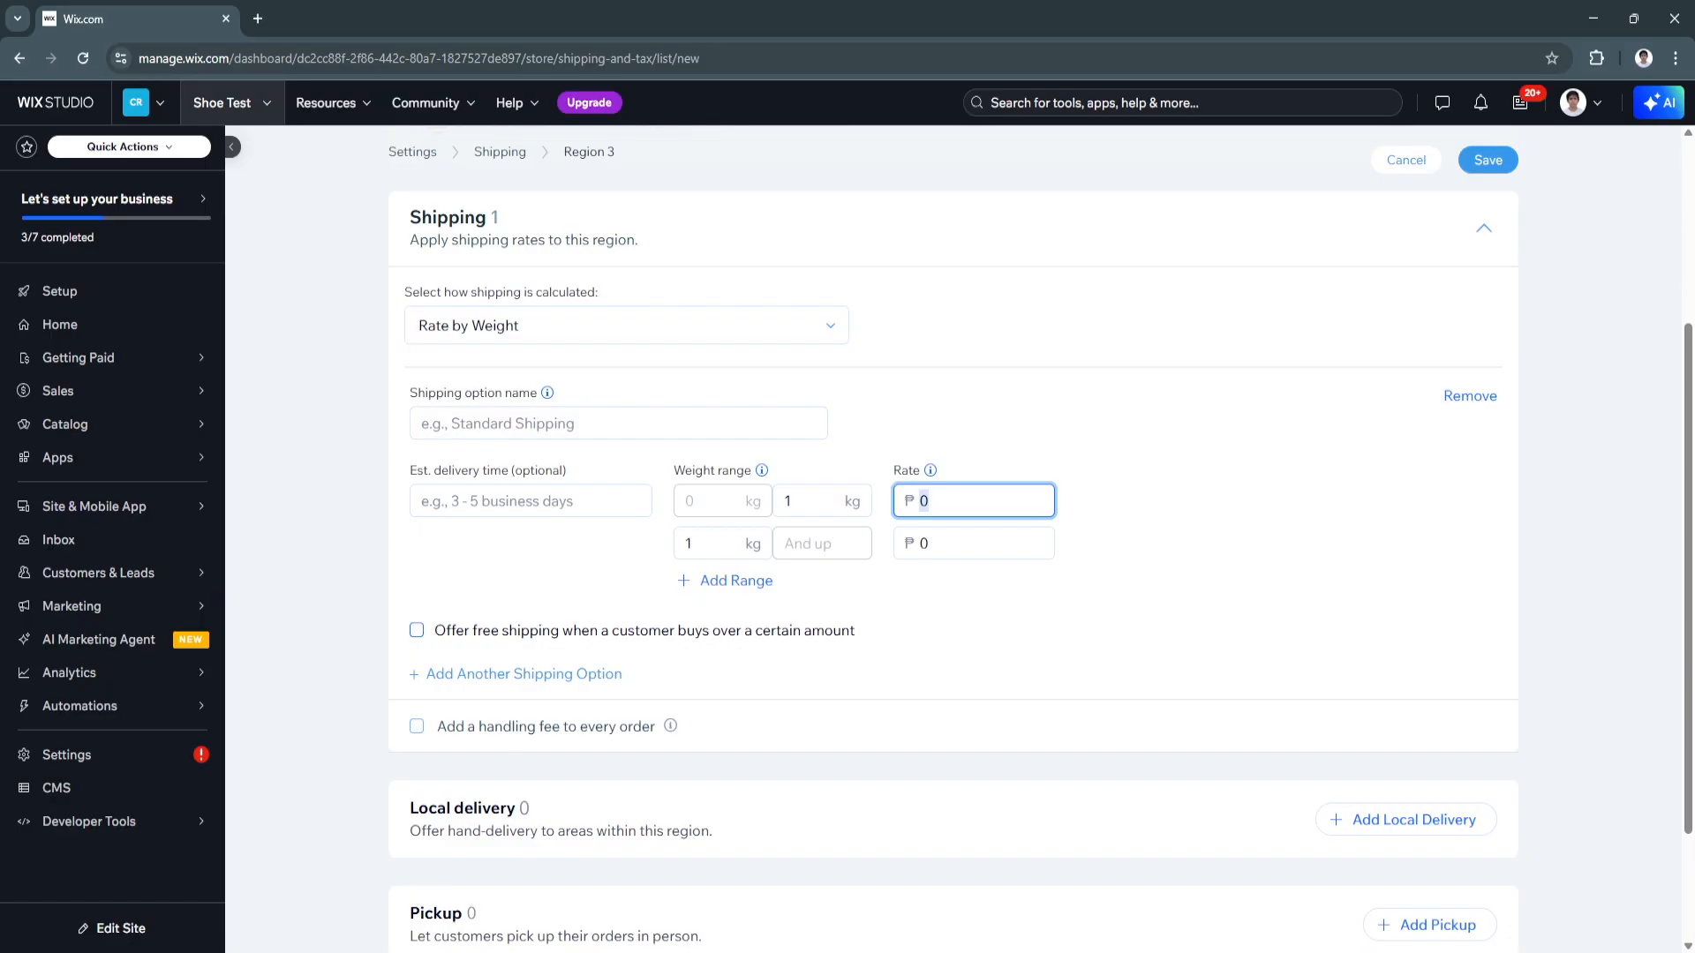
Add another shipping option under Rate by Weight and look over both options' fields
{"action": "left_click", "coordinate": [524, 675]}
{"action": "scroll", "coordinate": [953, 565], "scroll_direction": "down", "scroll_amount": 2}
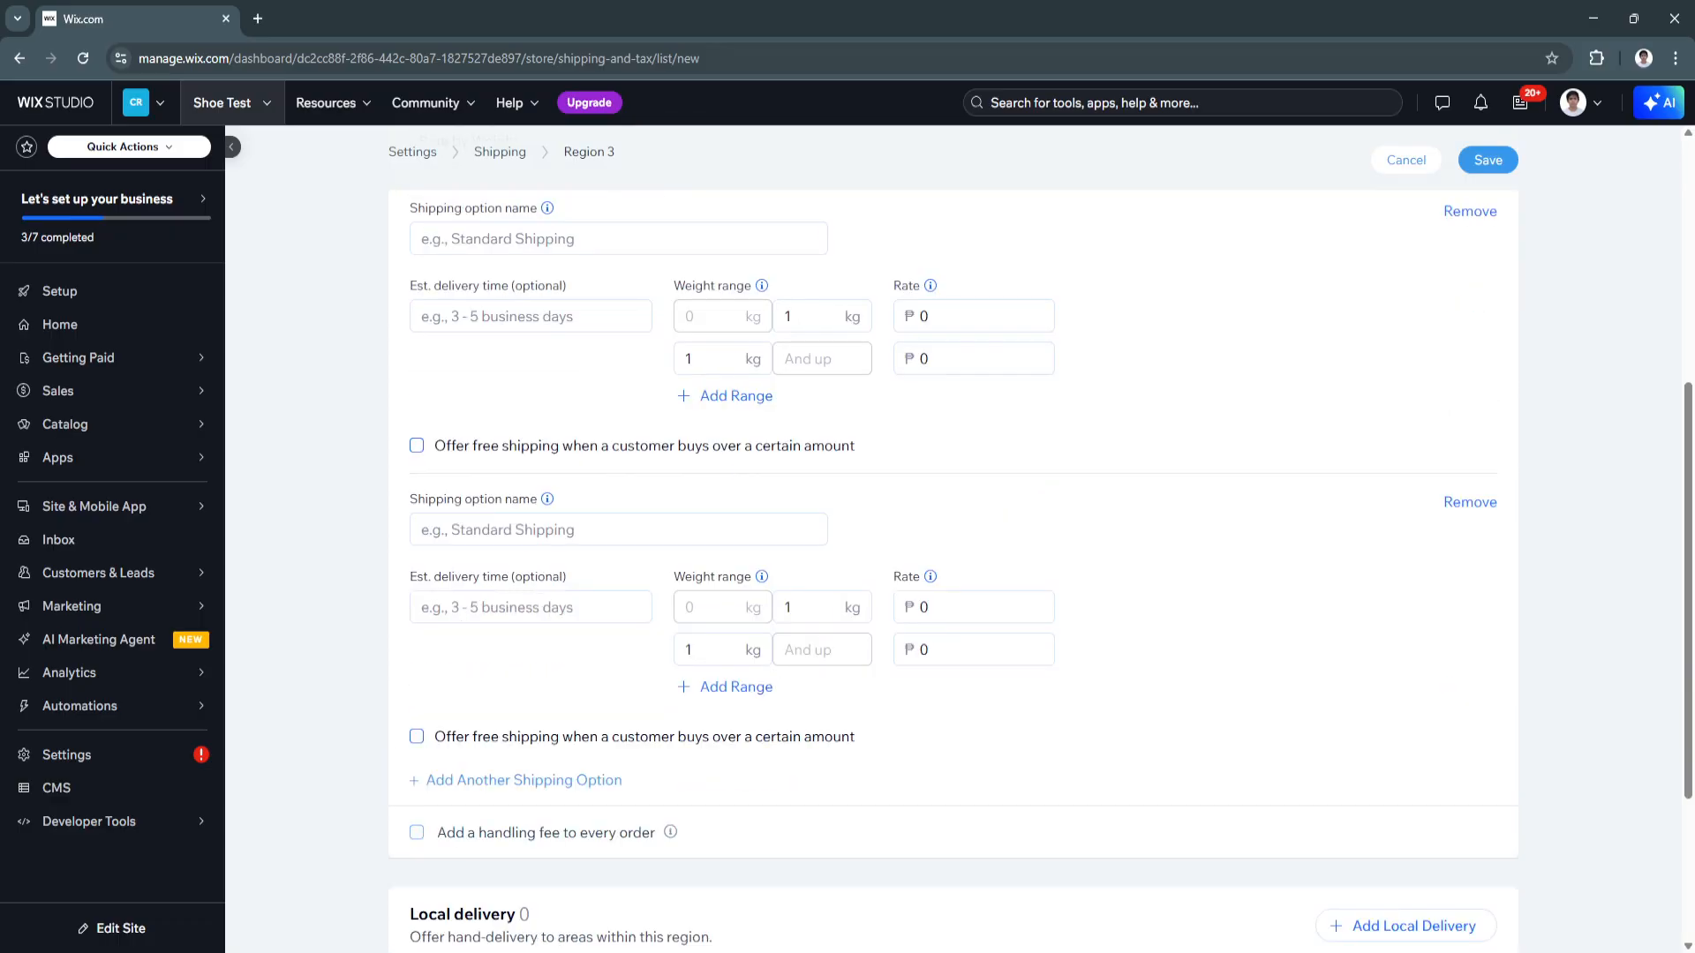
{"action": "scroll", "coordinate": [724, 543], "scroll_direction": "up", "scroll_amount": 2}
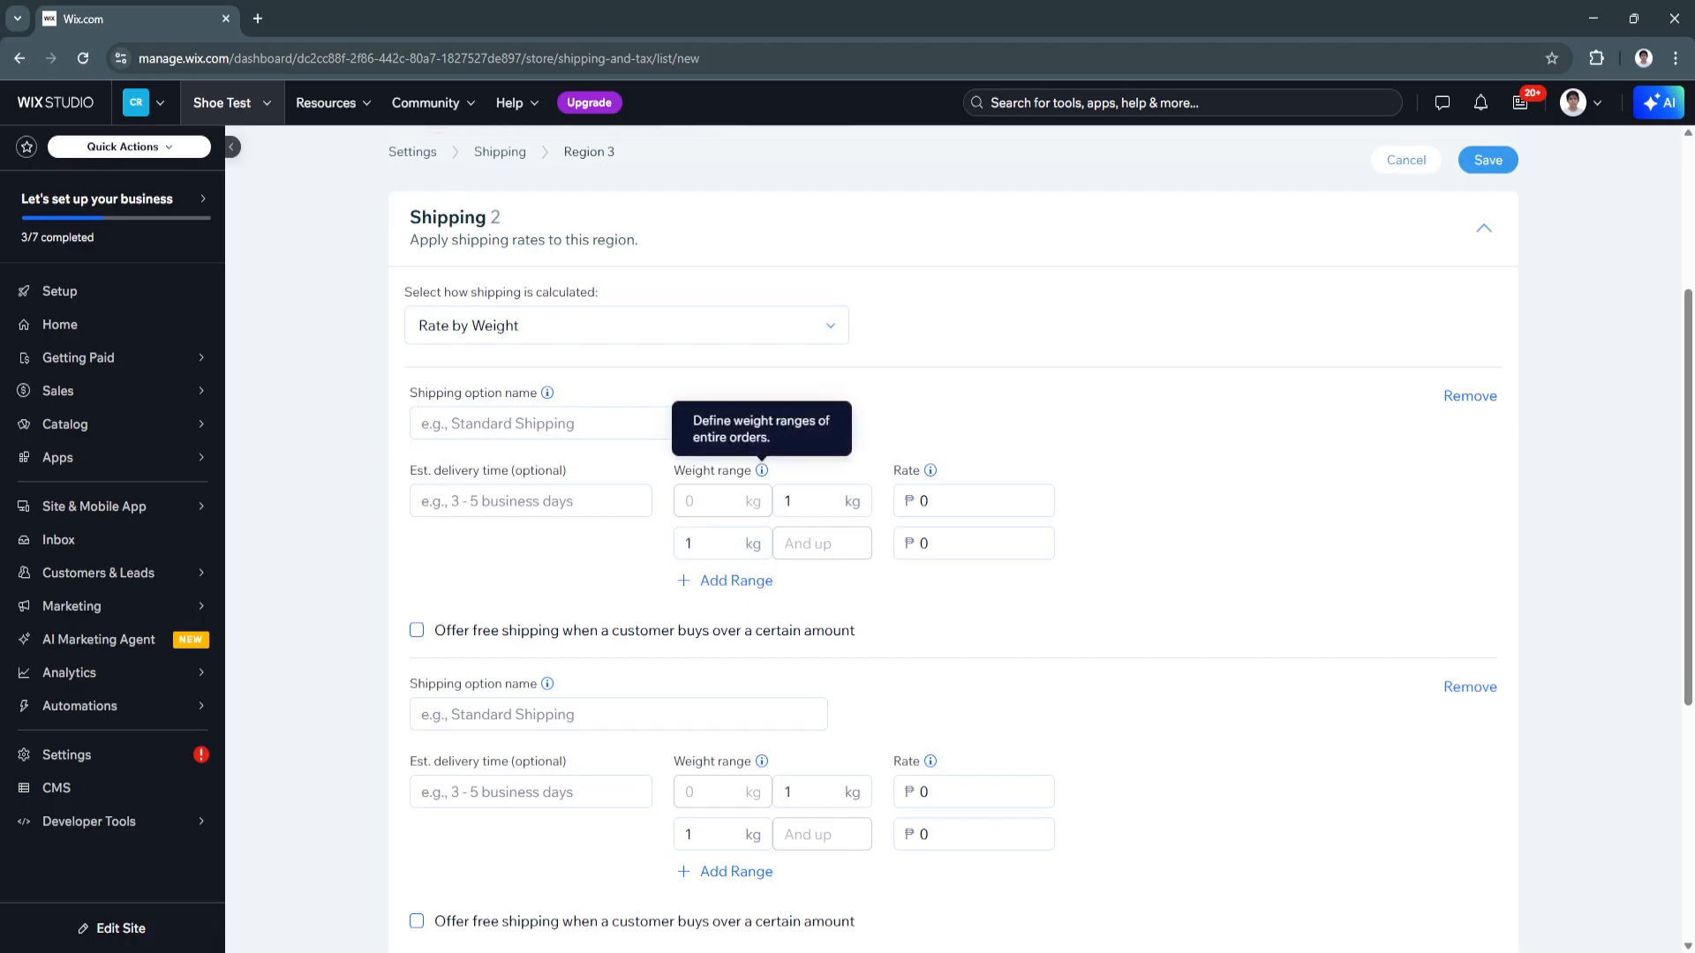
{"action": "scroll", "coordinate": [971, 543], "scroll_direction": "down", "scroll_amount": 2}
{"action": "scroll", "coordinate": [971, 543], "scroll_direction": "down", "scroll_amount": 3}
{"action": "scroll", "coordinate": [971, 543], "scroll_direction": "up", "scroll_amount": 7}
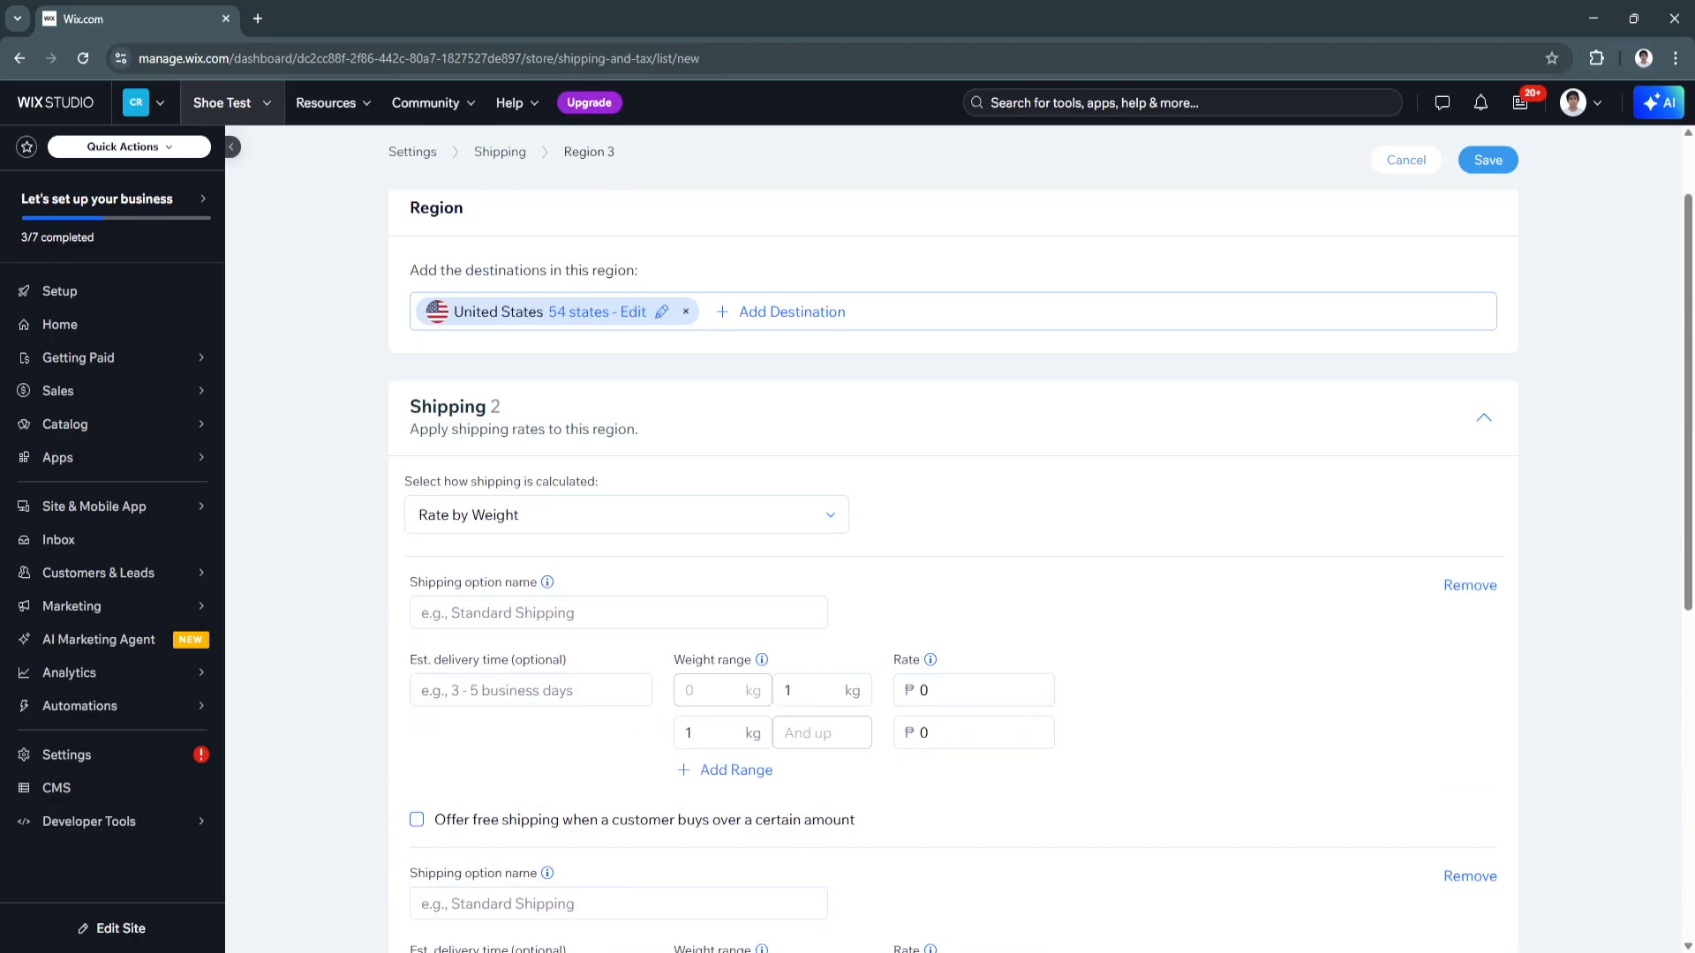
Switch the shipping calculation to Rate by Price and add one more price range
{"action": "left_click", "coordinate": [626, 515]}
{"action": "left_click", "coordinate": [547, 770]}
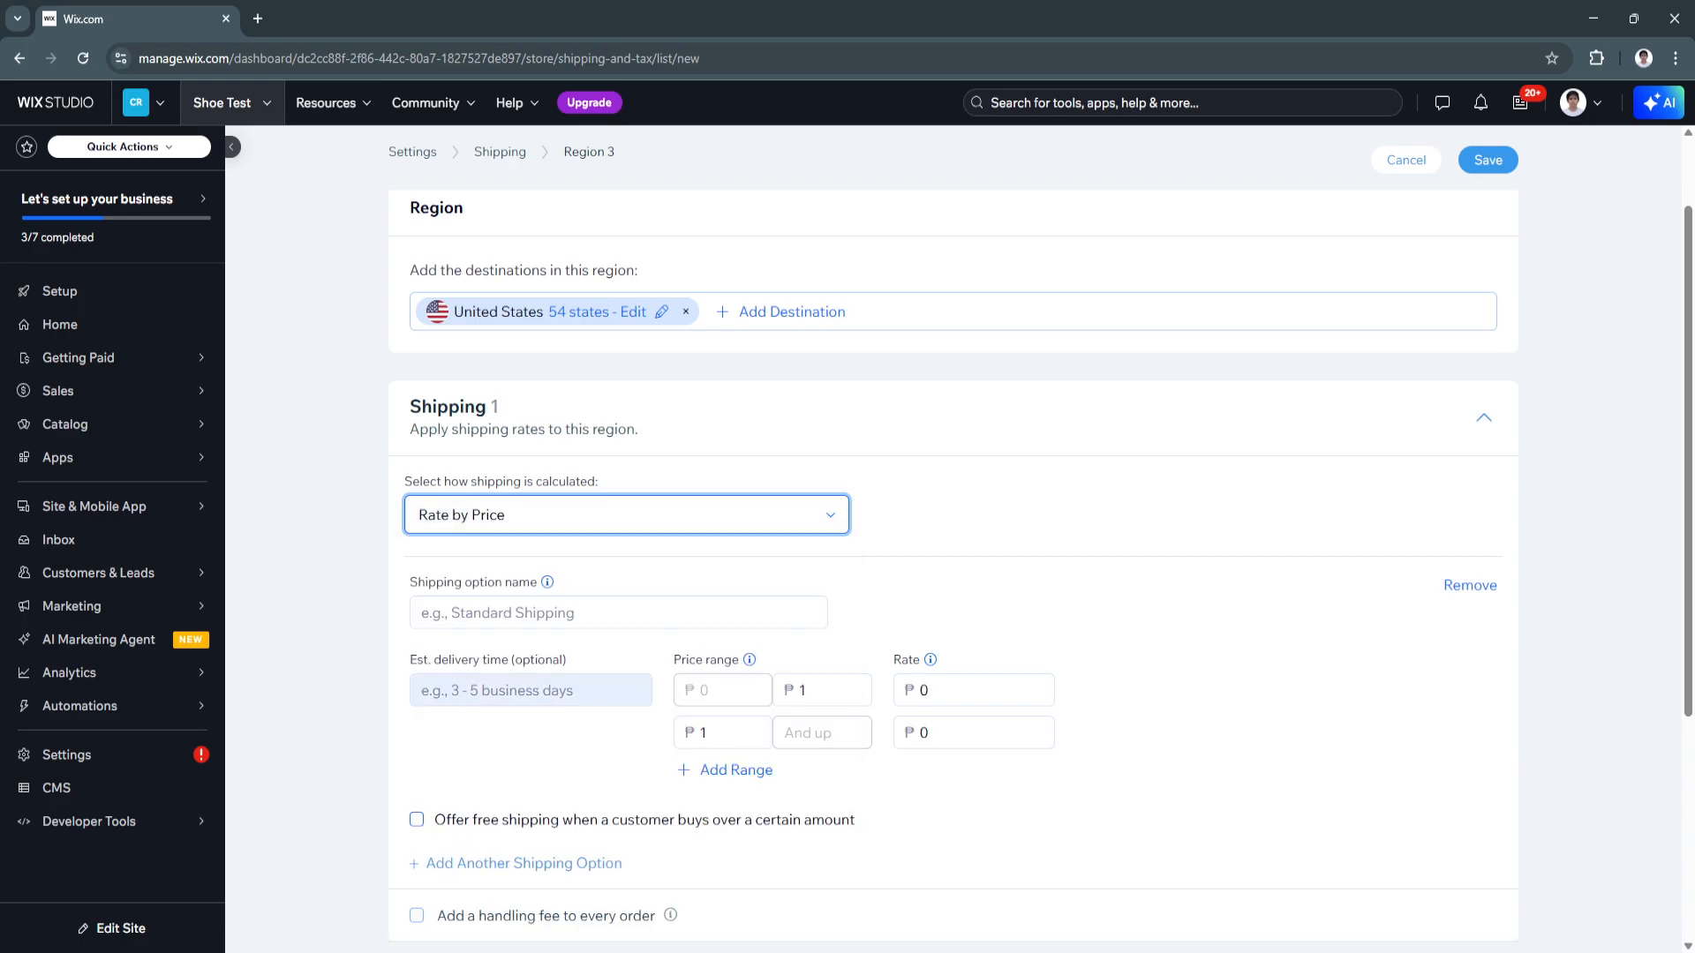
{"action": "scroll", "coordinate": [565, 693], "scroll_direction": "down", "scroll_amount": 2}
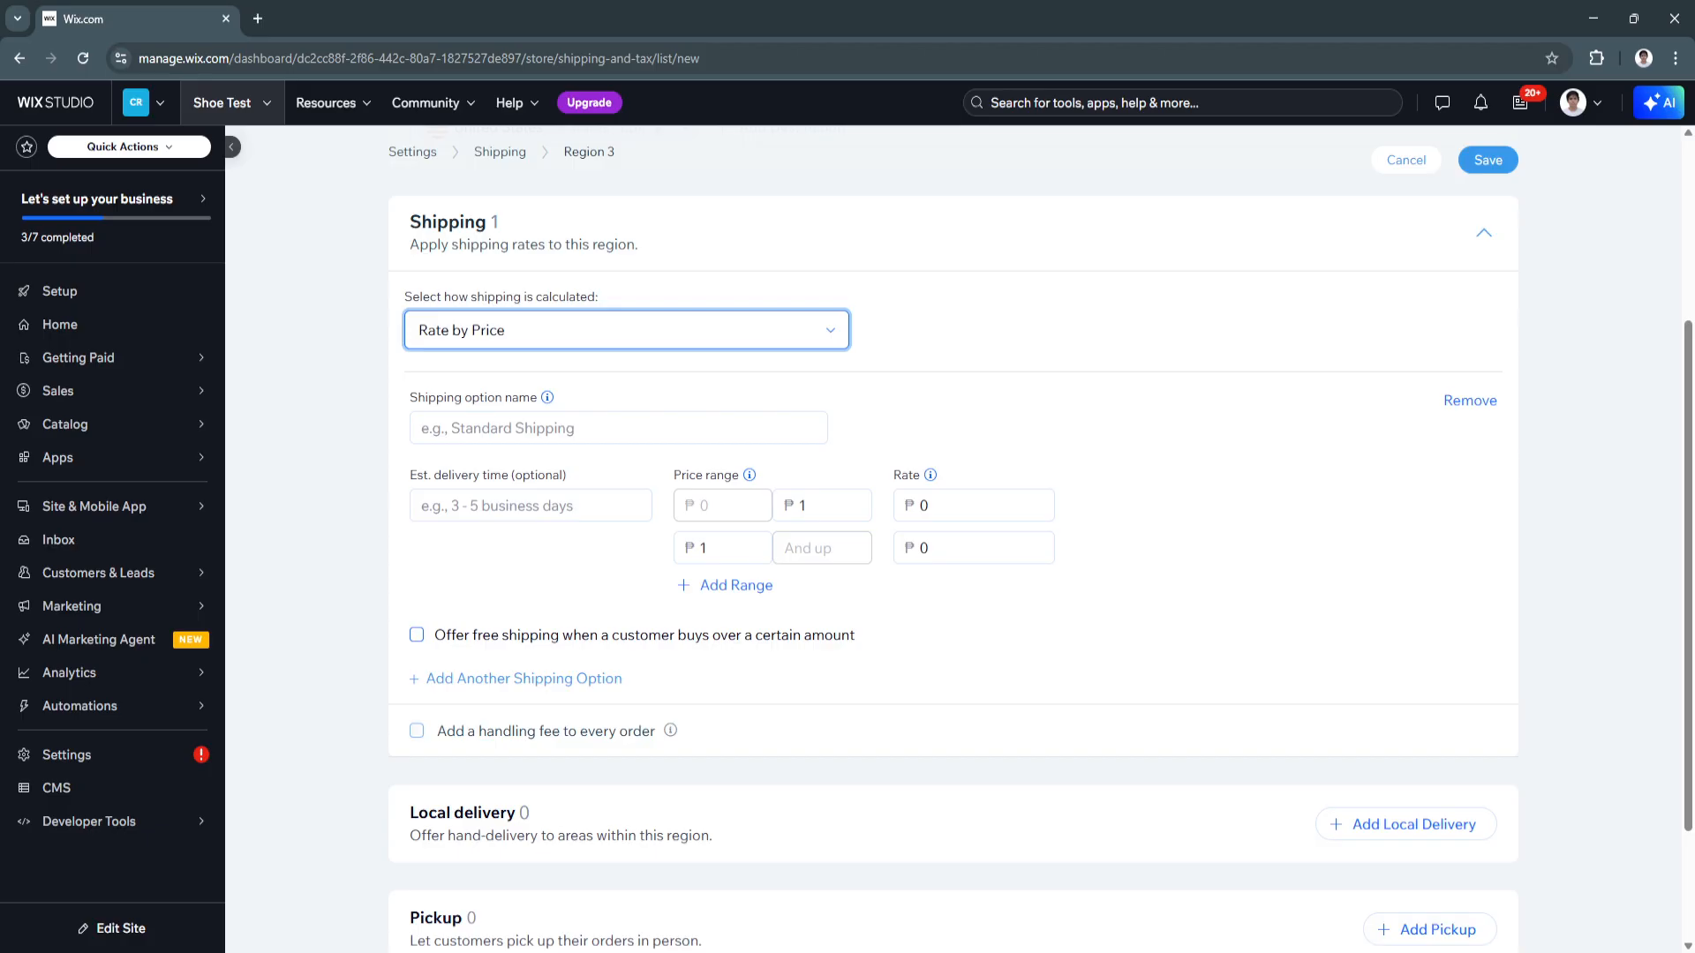
{"action": "left_click", "coordinate": [822, 506]}
{"action": "left_click", "coordinate": [736, 585]}
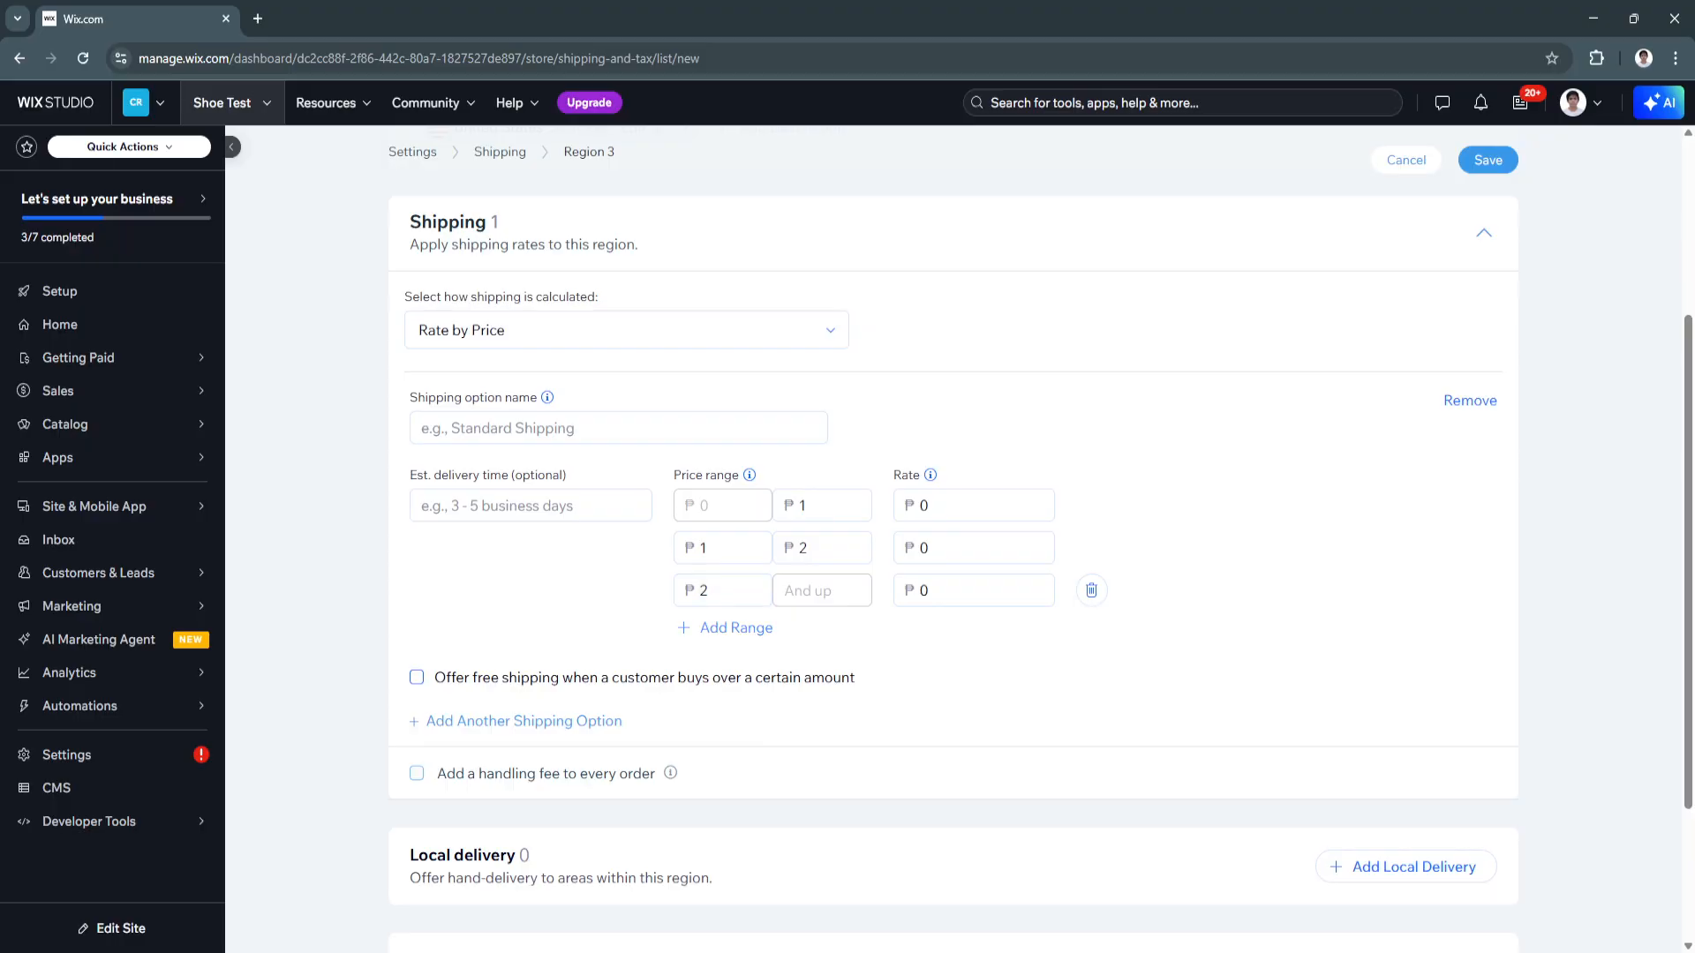
Set the upper limit of the first price range to 100 and of the second to 200
{"action": "type", "text": "190"}
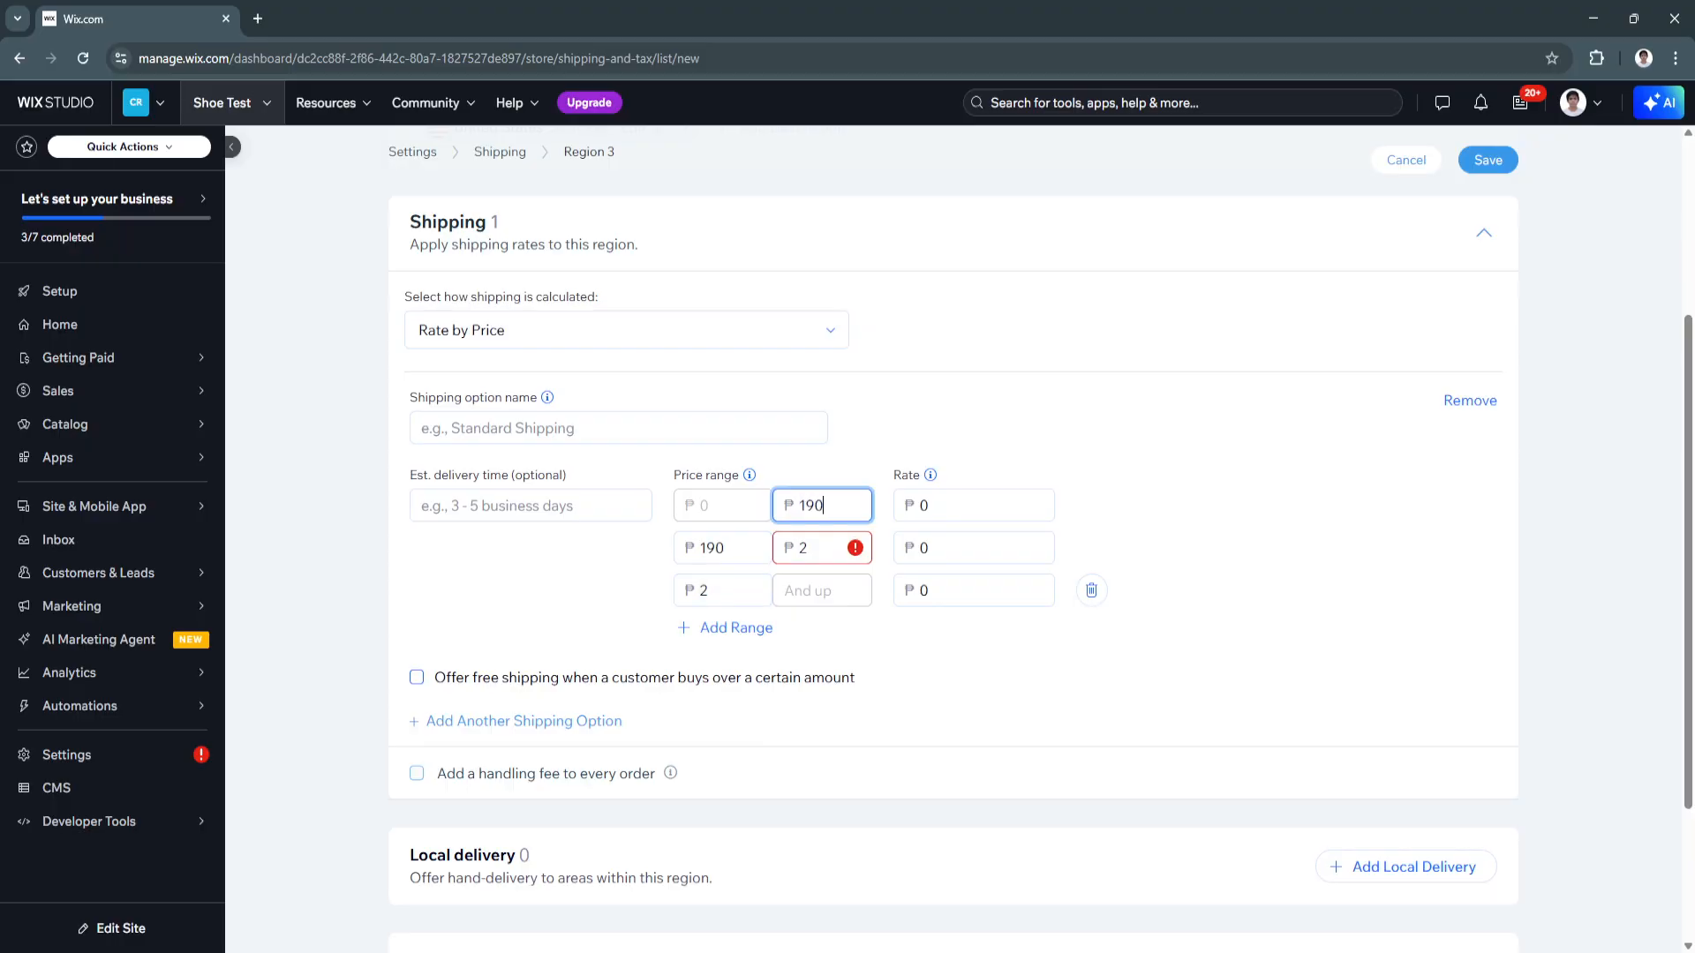
{"action": "key", "text": "BackSpace"}
{"action": "key", "text": "BackSpace"}
{"action": "type", "text": "00"}
{"action": "left_click", "coordinate": [822, 549]}
{"action": "type", "text": "200"}
{"action": "left_click", "coordinate": [971, 649]}
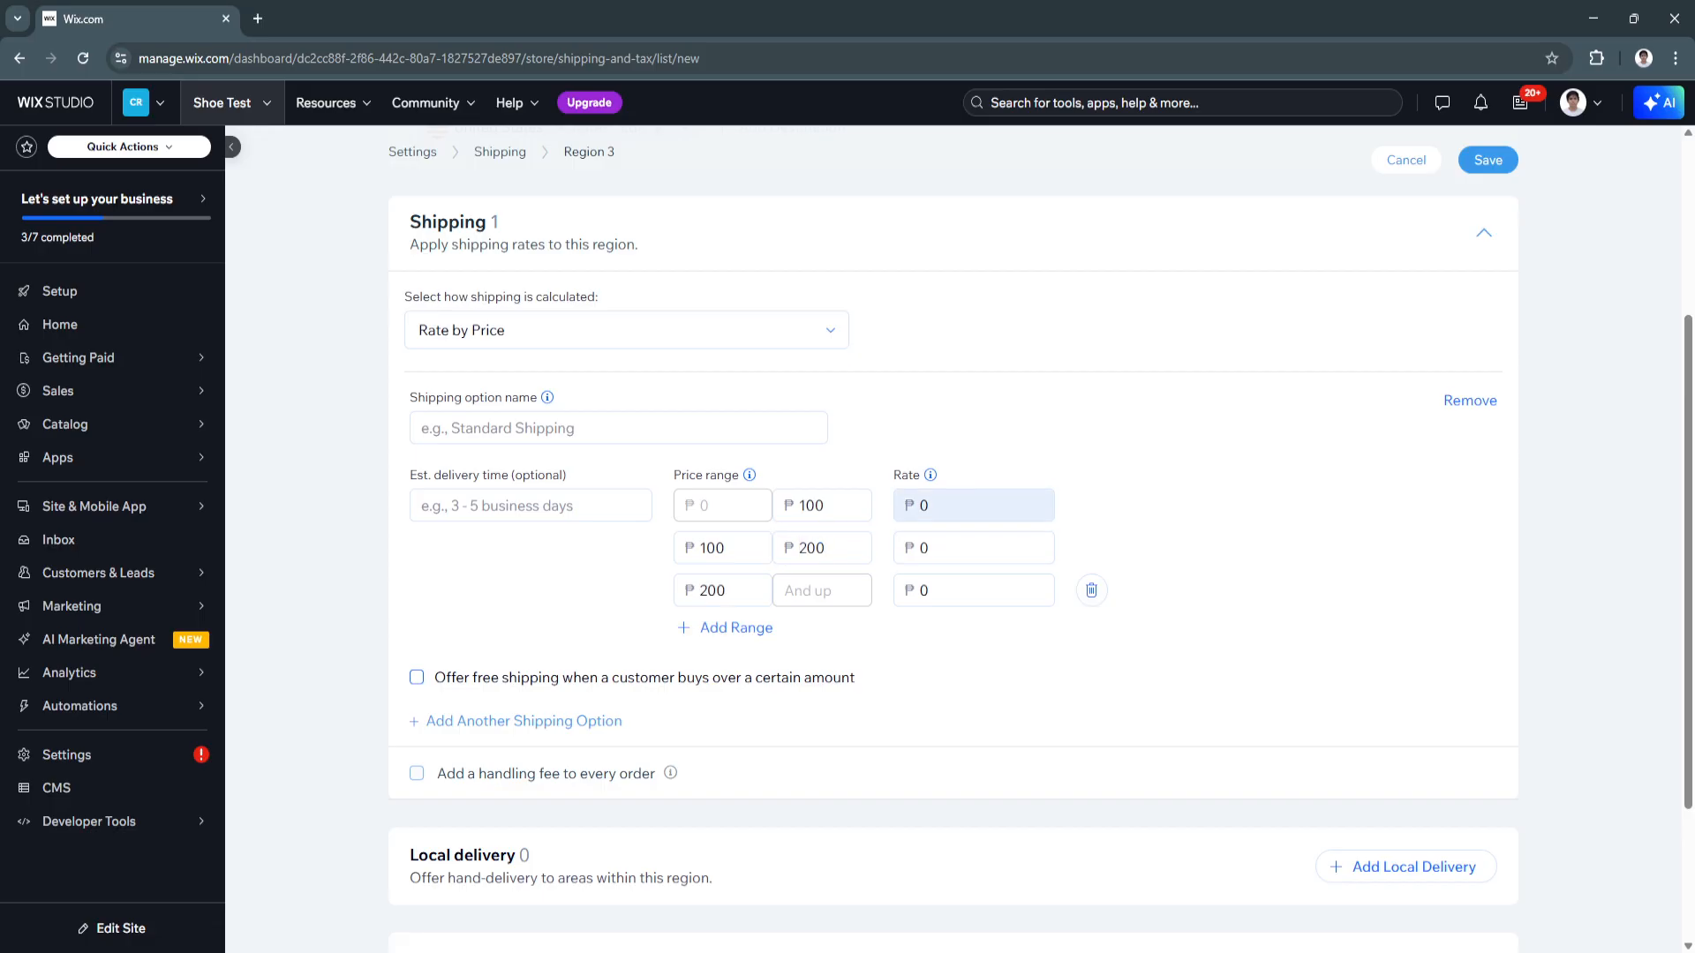
Set the shipping rates of the three price ranges to 50, 100 and 200
{"action": "left_click", "coordinate": [971, 506]}
{"action": "type", "text": "50"}
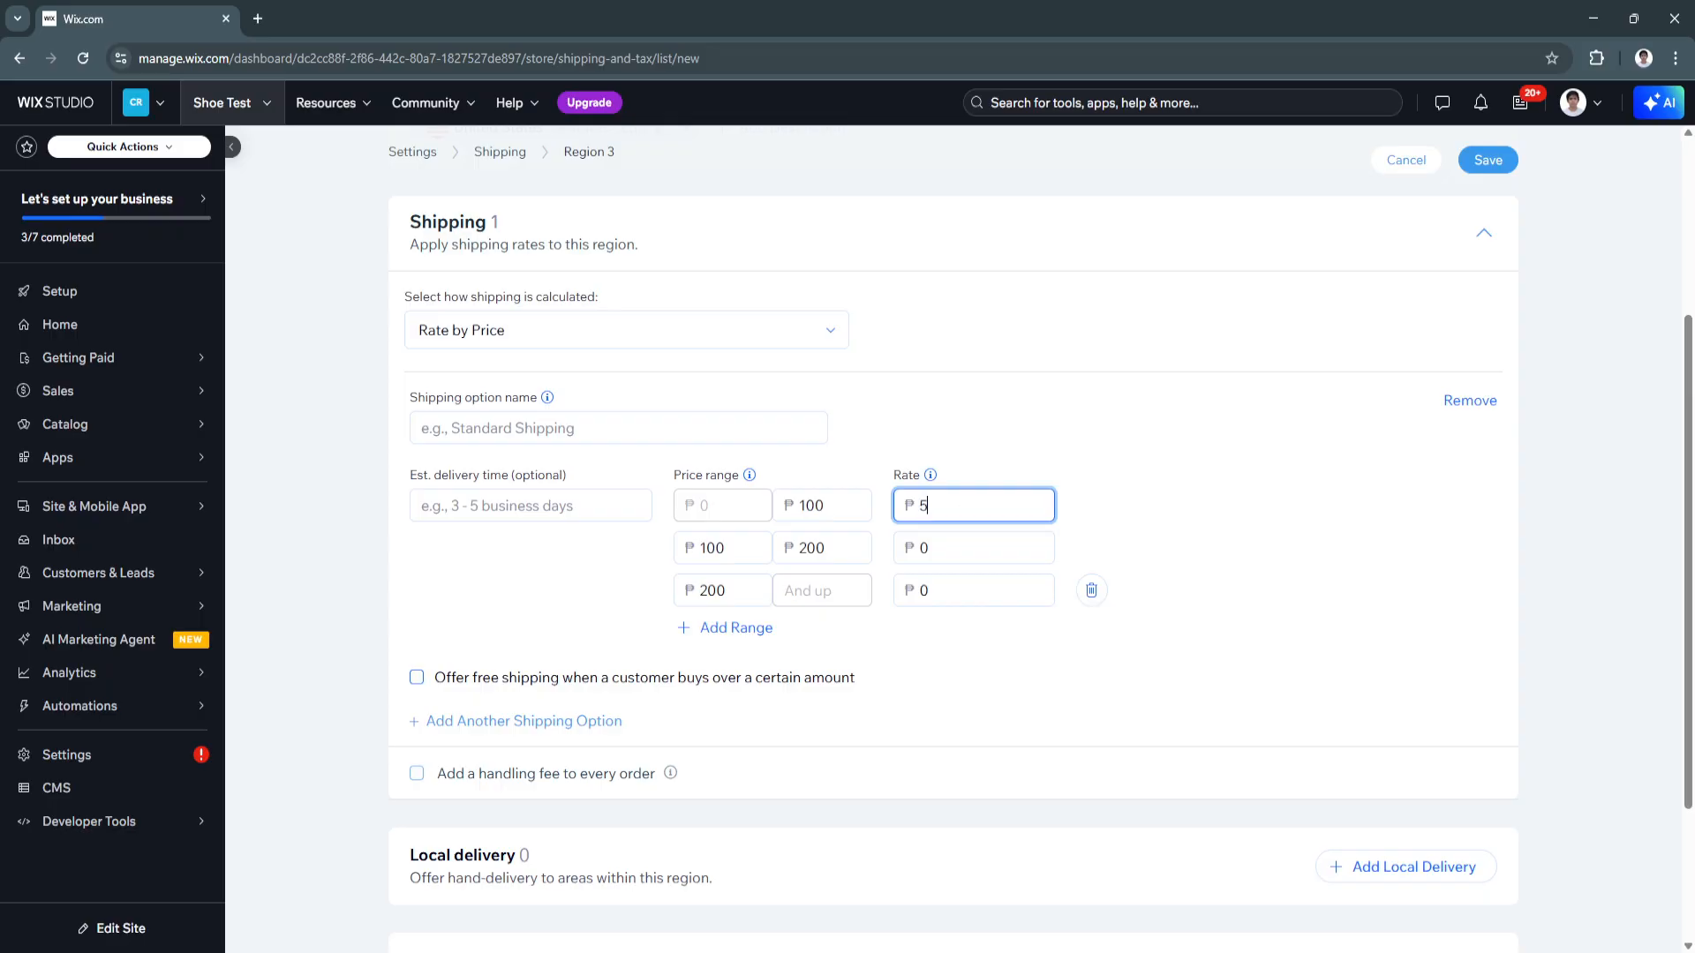
{"action": "left_click", "coordinate": [971, 548]}
{"action": "type", "text": "100"}
{"action": "left_click", "coordinate": [971, 591]}
{"action": "type", "text": "200"}
{"action": "left_click", "coordinate": [980, 655]}
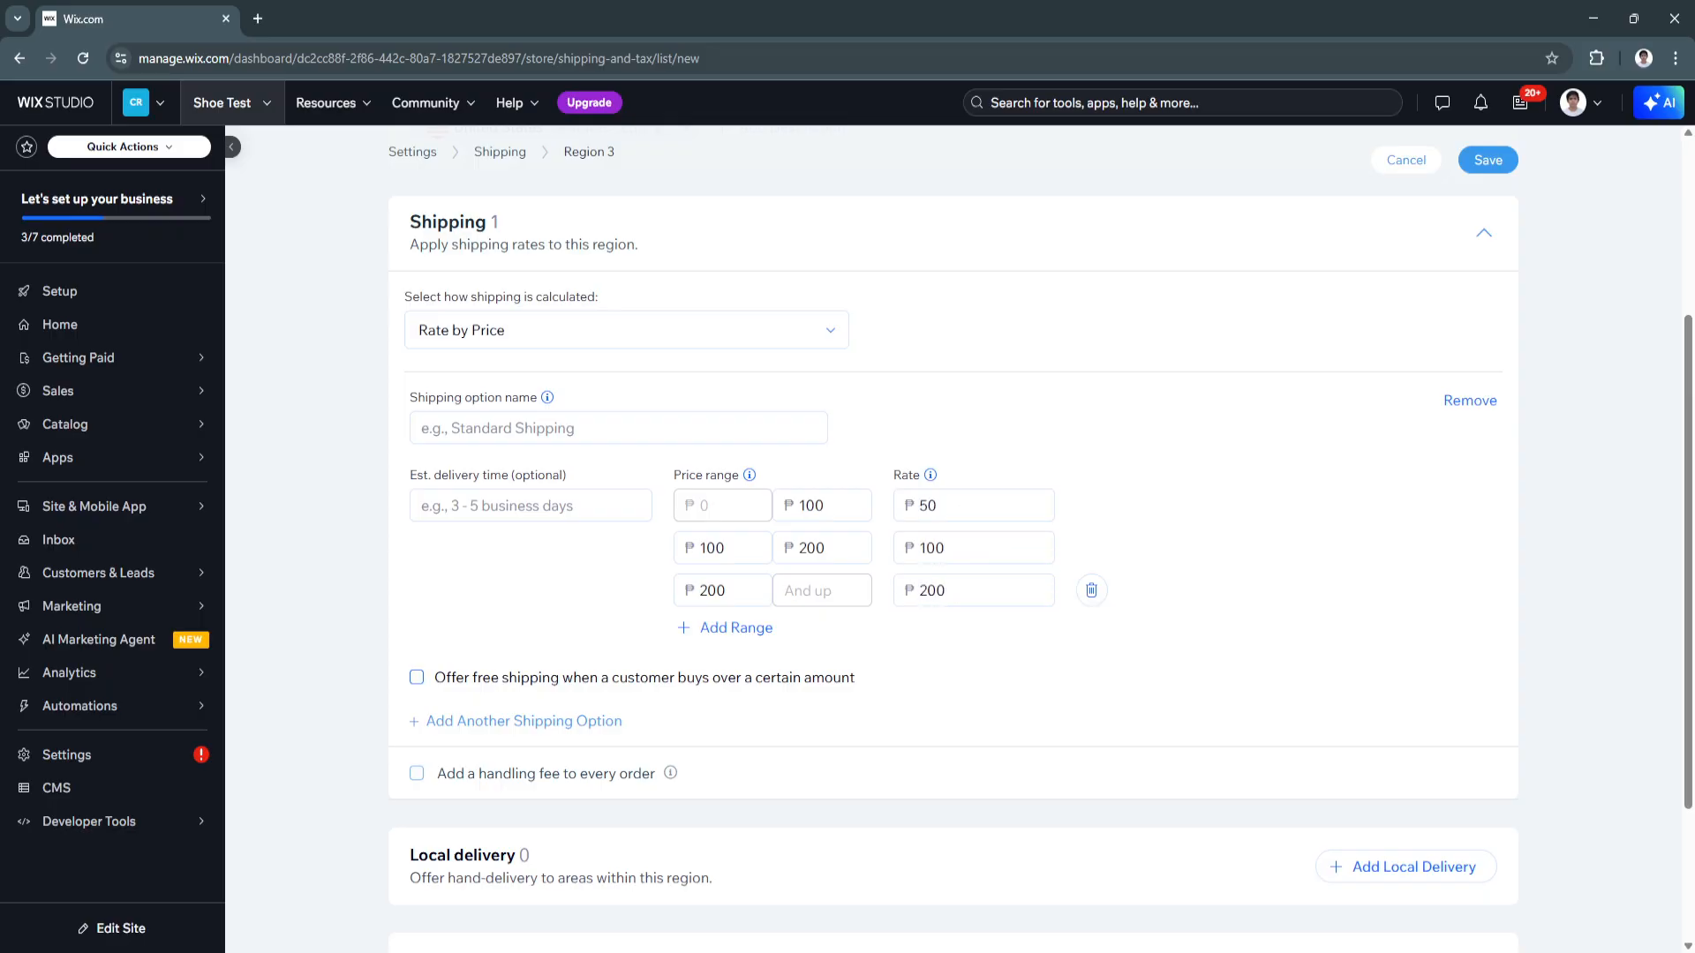
Switch the shipping calculation to Rate by Product and start creating product groups
{"action": "scroll", "coordinate": [671, 706], "scroll_direction": "down", "scroll_amount": 1}
{"action": "scroll", "coordinate": [671, 706], "scroll_direction": "down", "scroll_amount": 1}
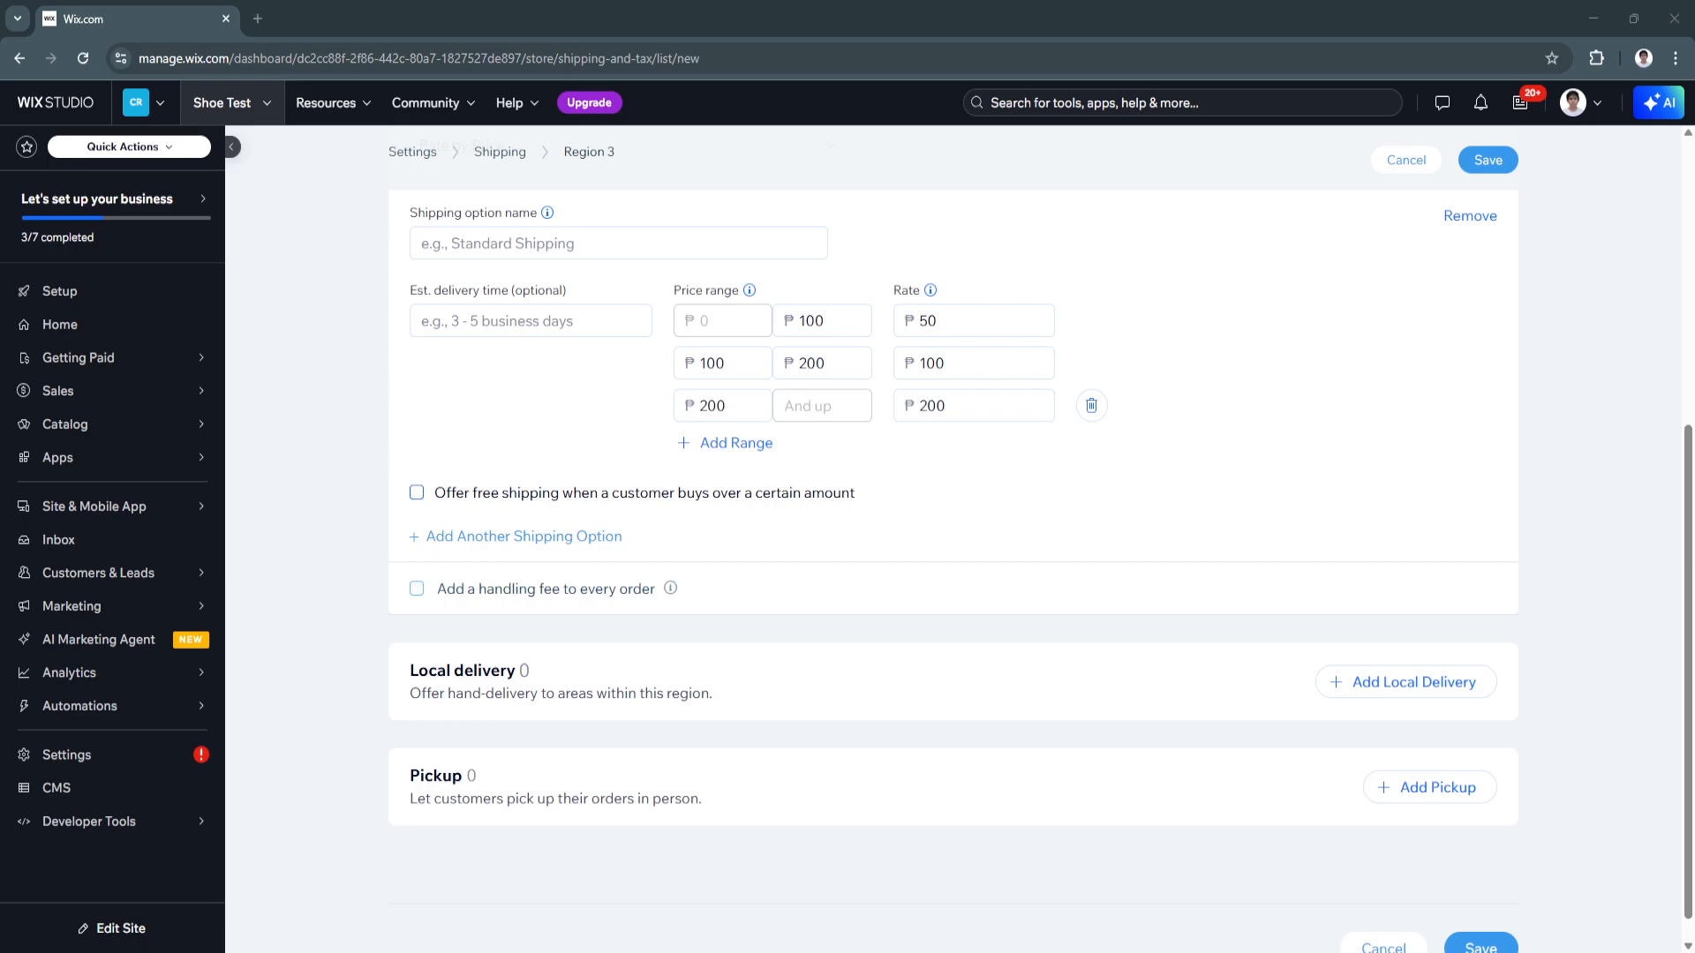
{"action": "scroll", "coordinate": [954, 530], "scroll_direction": "up", "scroll_amount": 2}
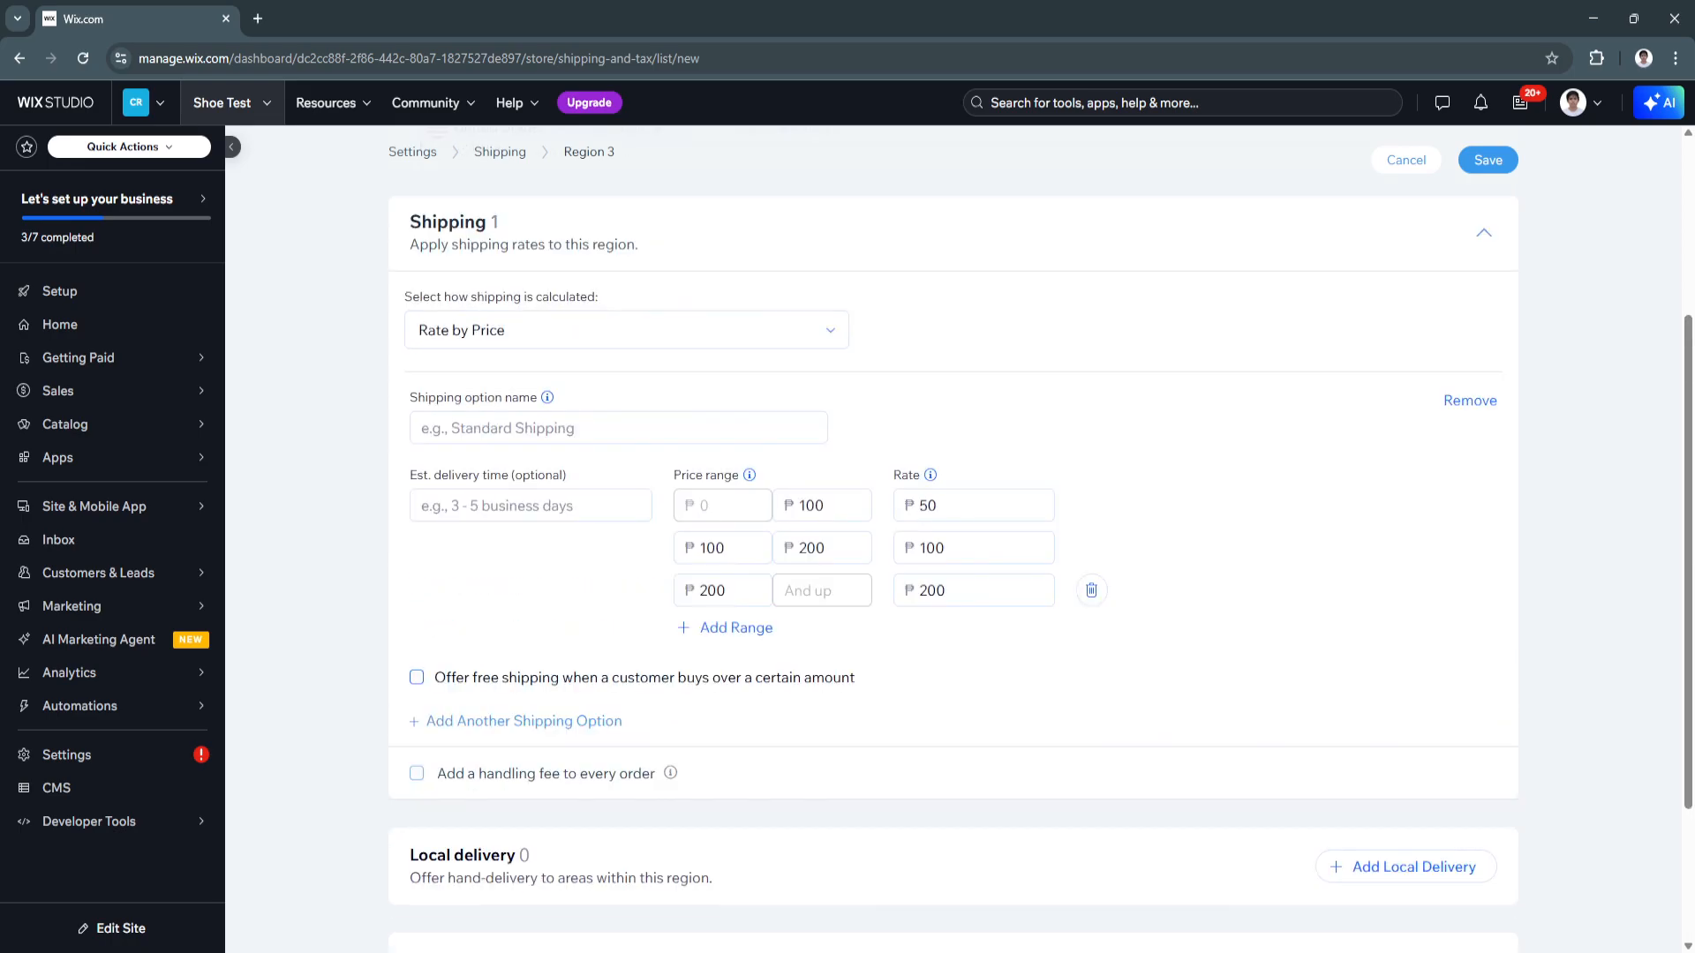
{"action": "left_click", "coordinate": [590, 330]}
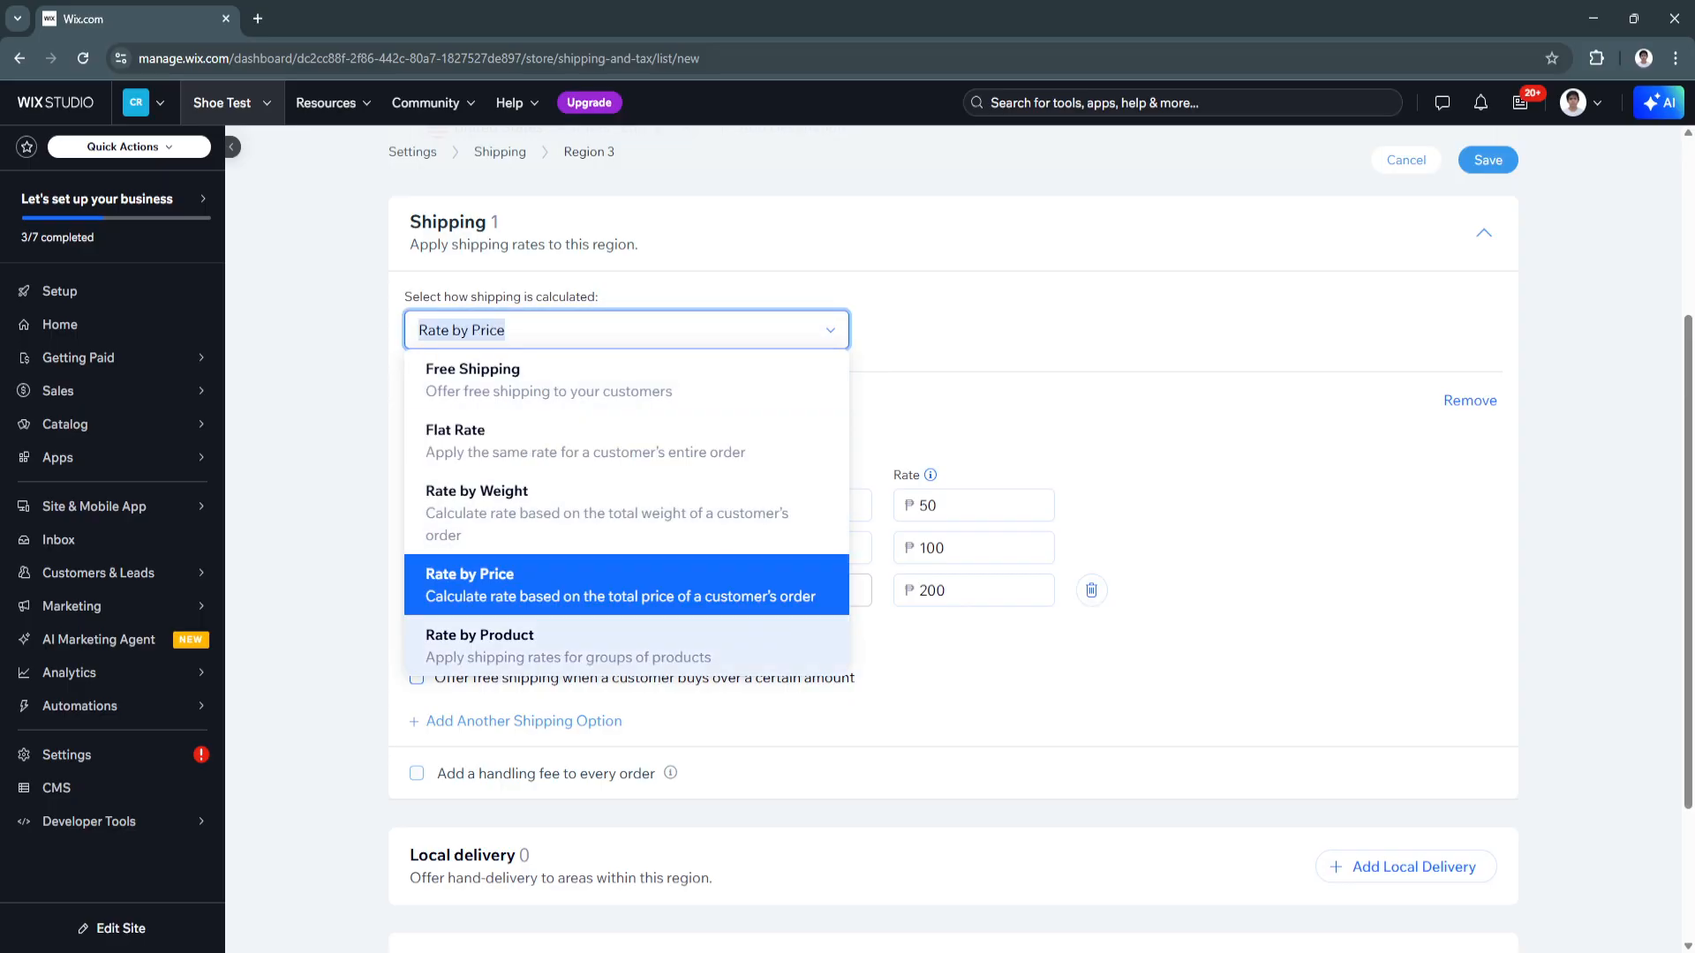
{"action": "left_click", "coordinate": [567, 646]}
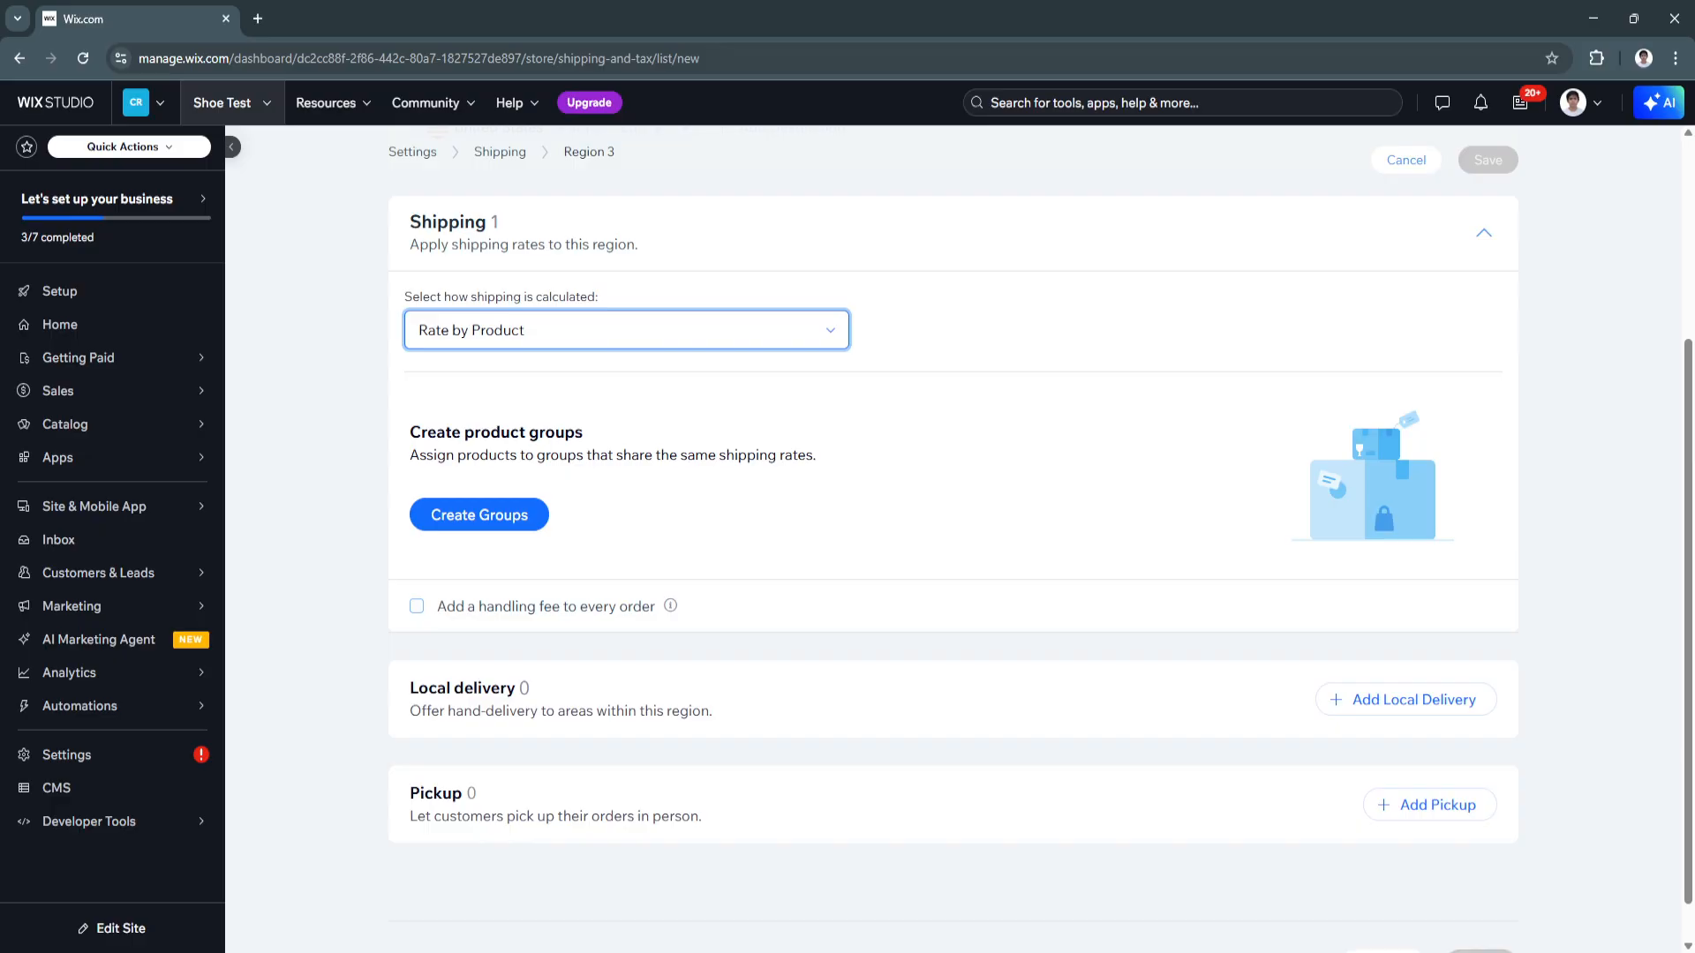
{"action": "left_click_drag", "start_coordinate": [409, 432], "coordinate": [511, 433]}
{"action": "left_click", "coordinate": [511, 433]}
{"action": "left_click", "coordinate": [479, 515]}
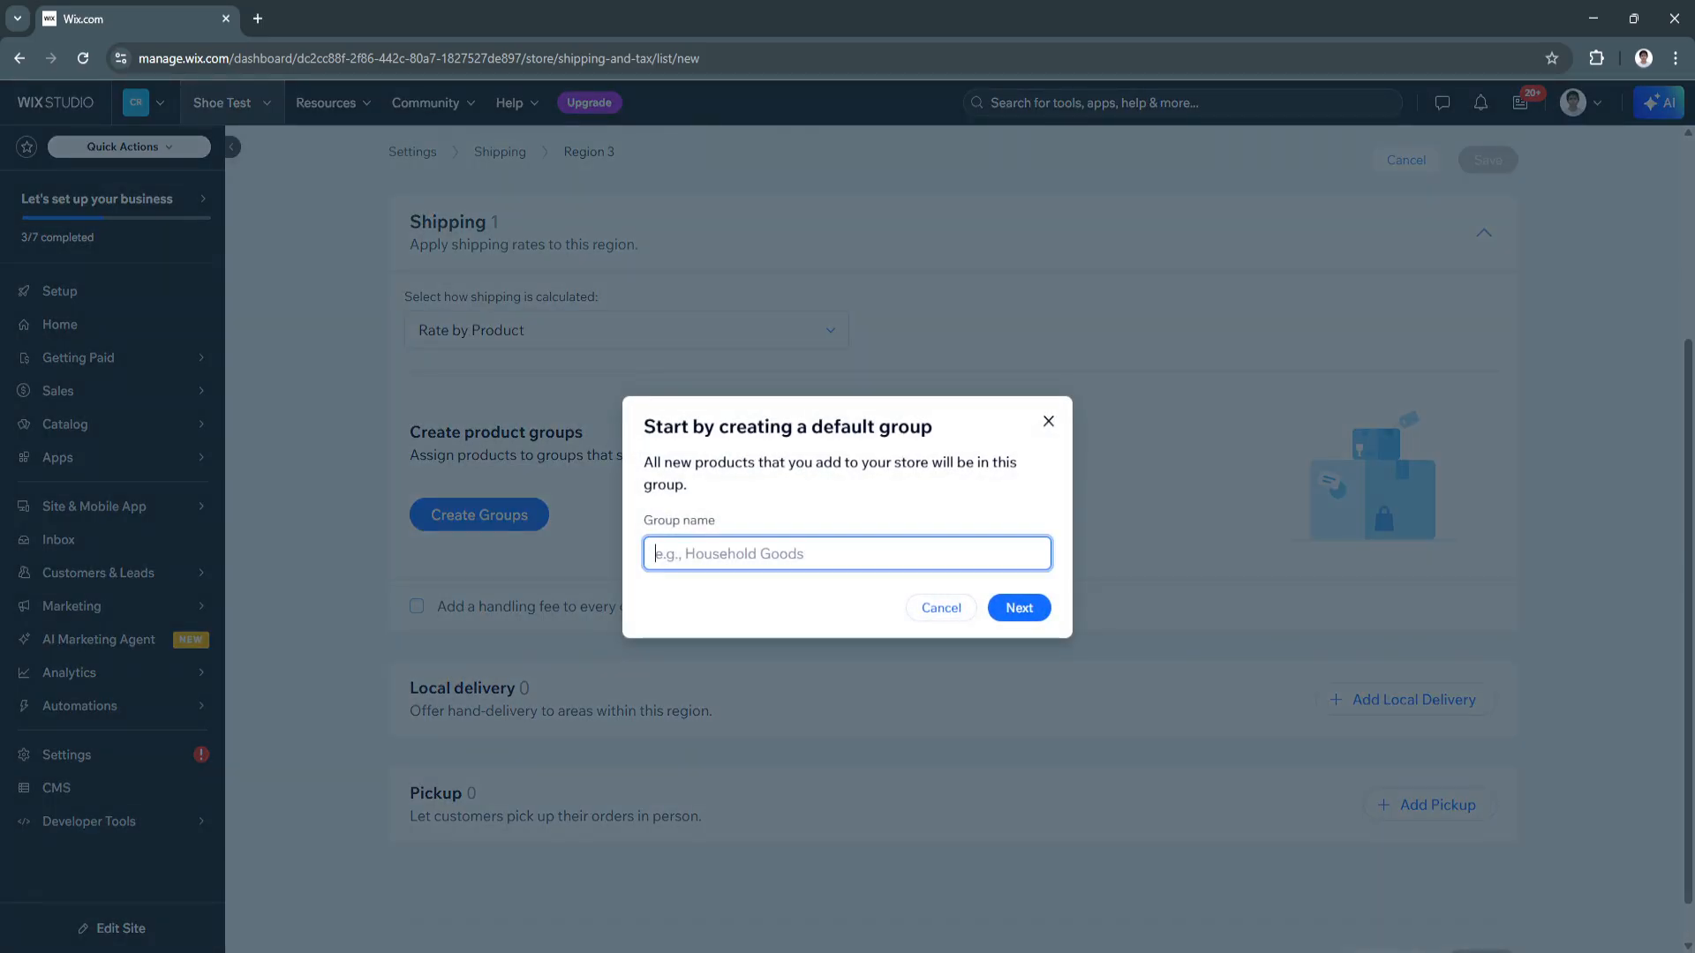
Name the default product group Clothes and continue to assigning products to groups
{"action": "type", "text": "TEST"}
{"action": "key", "text": "shift+Left"}
{"action": "key", "text": "shift+Left"}
{"action": "key", "text": "shift+Left"}
{"action": "key", "text": "shift+Left"}
{"action": "type", "text": "Clothes"}
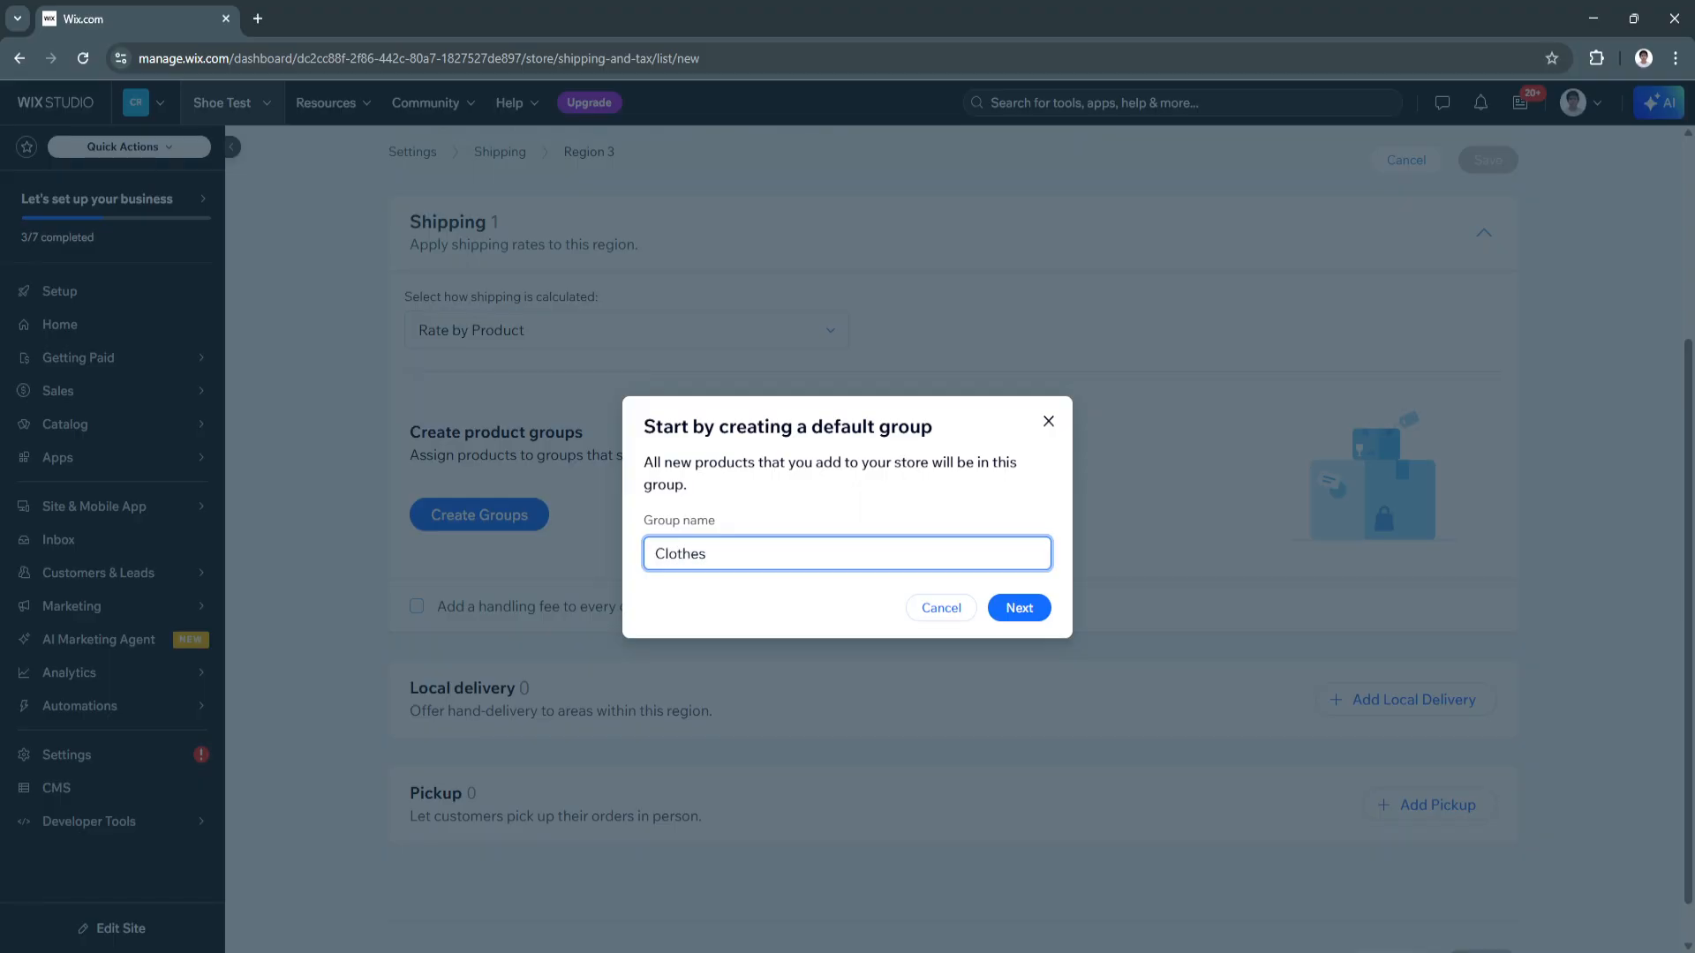
{"action": "key", "text": "Return"}
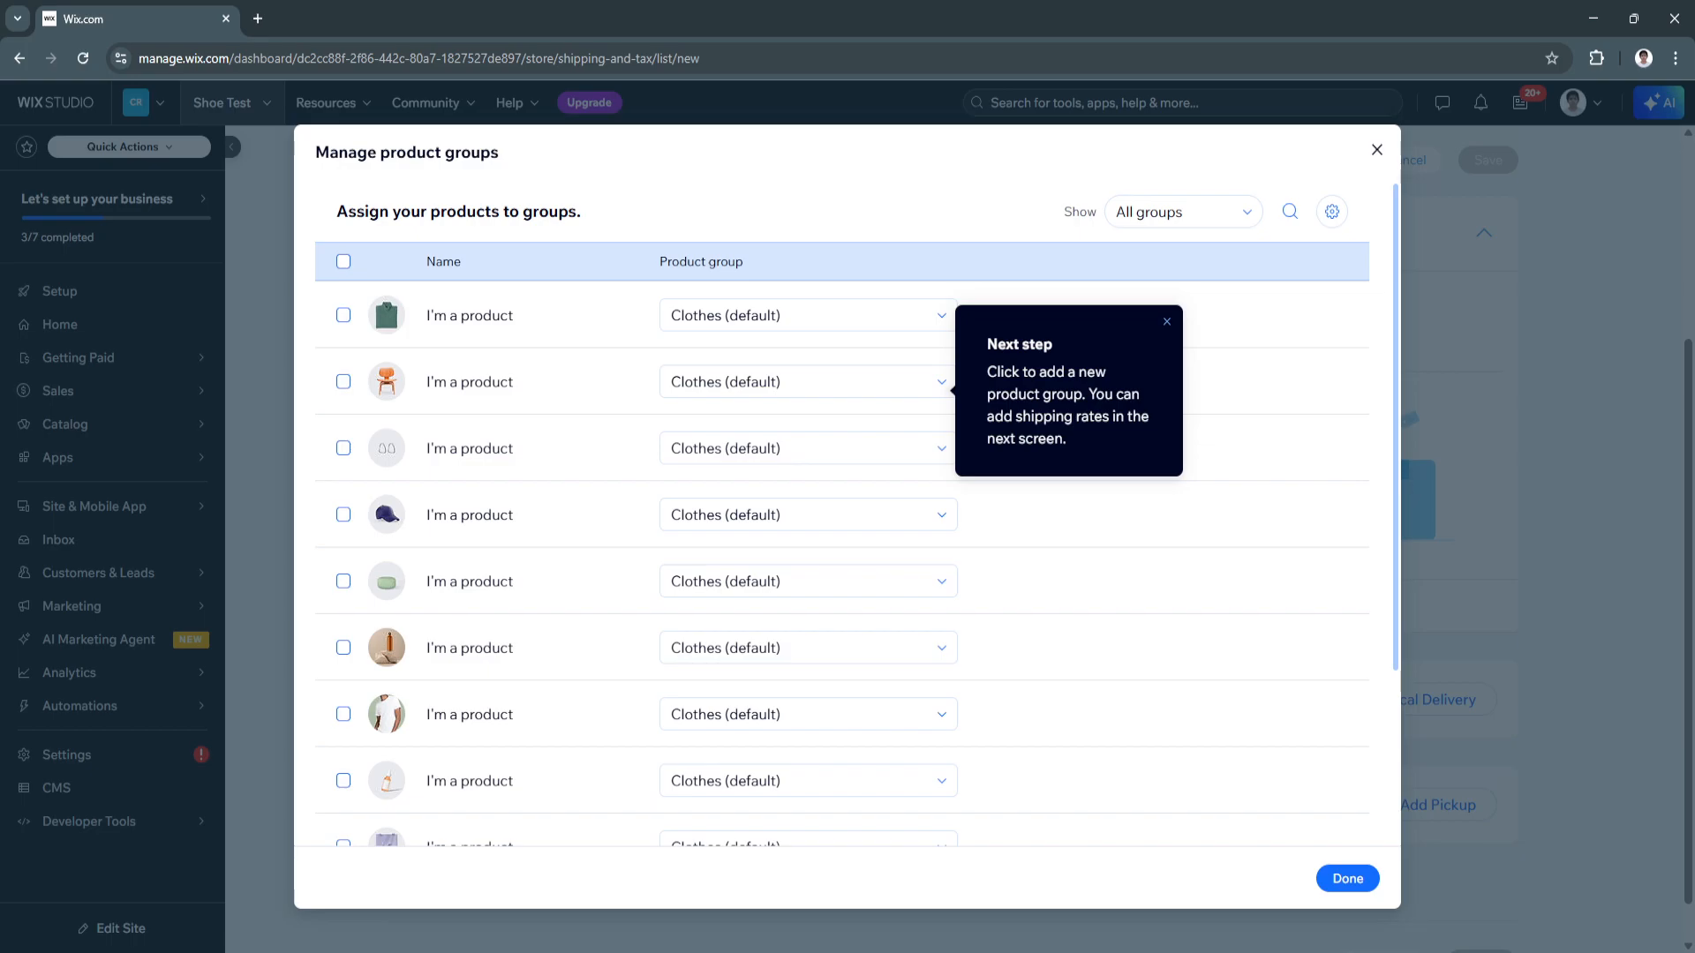
Dismiss the product group hint and select the first five products in the group assignment list
{"action": "left_click", "coordinate": [1167, 322]}
{"action": "left_click", "coordinate": [343, 315]}
{"action": "left_click", "coordinate": [343, 381]}
{"action": "left_click", "coordinate": [343, 448]}
{"action": "left_click", "coordinate": [344, 515]}
{"action": "left_click", "coordinate": [344, 581]}
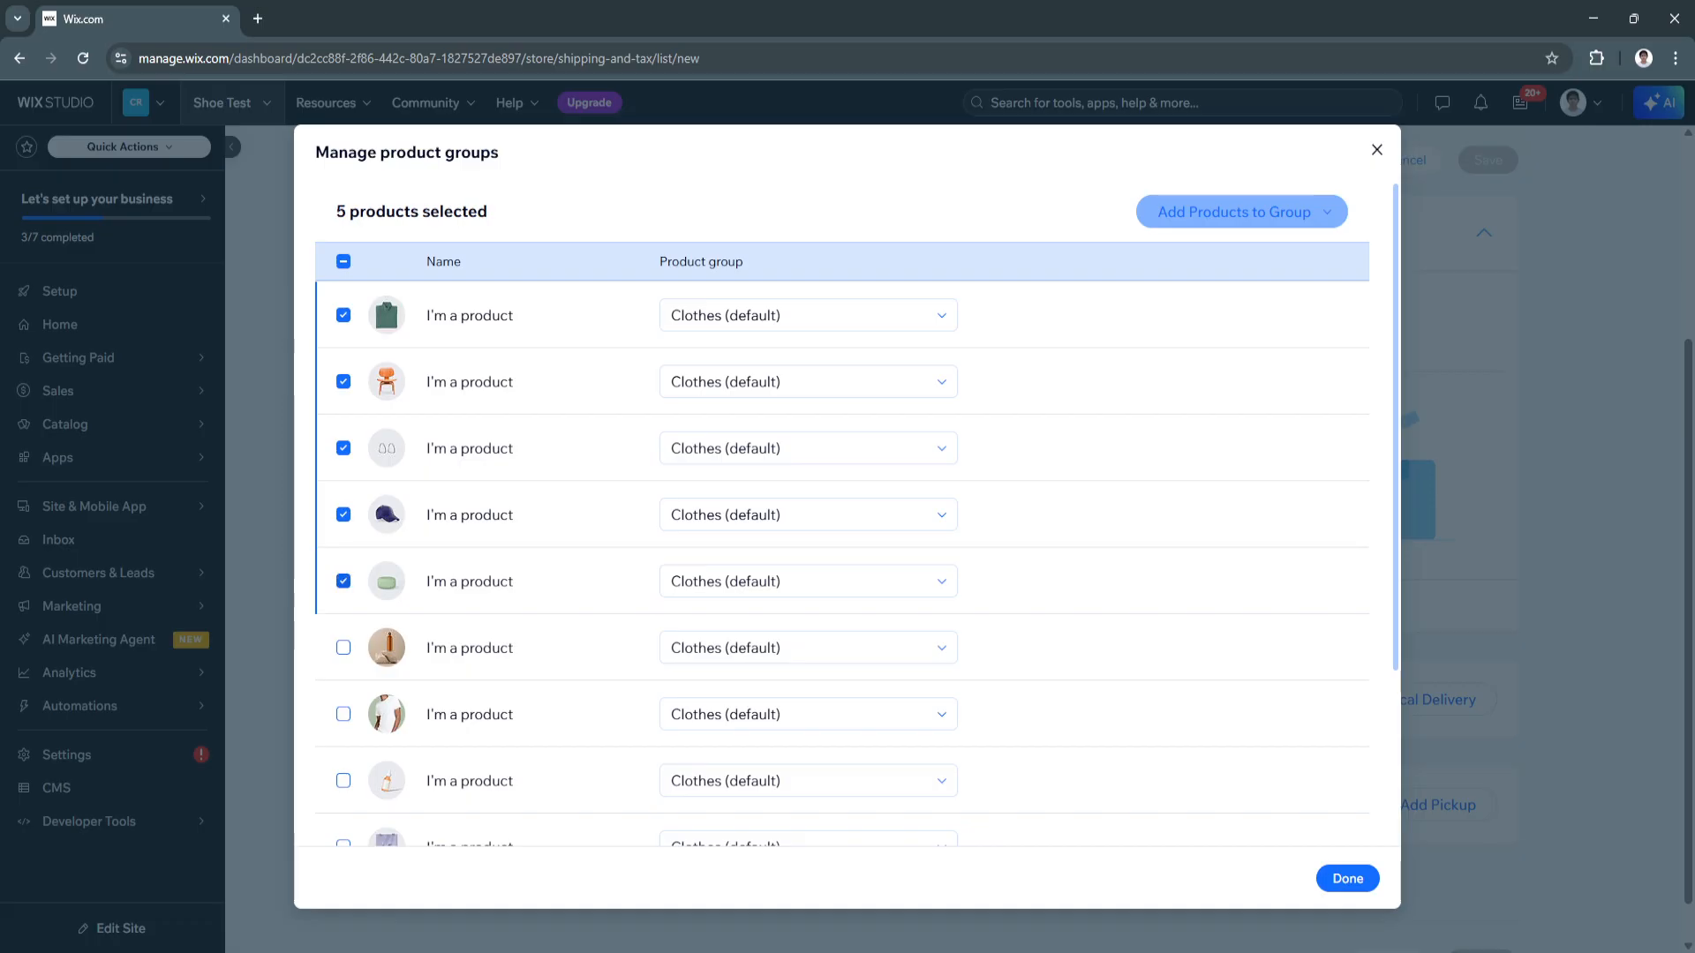
Narrow the selection to the clothing products, including the white T-shirt and lavender garment, and finish managing product groups
{"action": "left_click", "coordinate": [344, 382]}
{"action": "left_click", "coordinate": [343, 448]}
{"action": "left_click", "coordinate": [344, 514]}
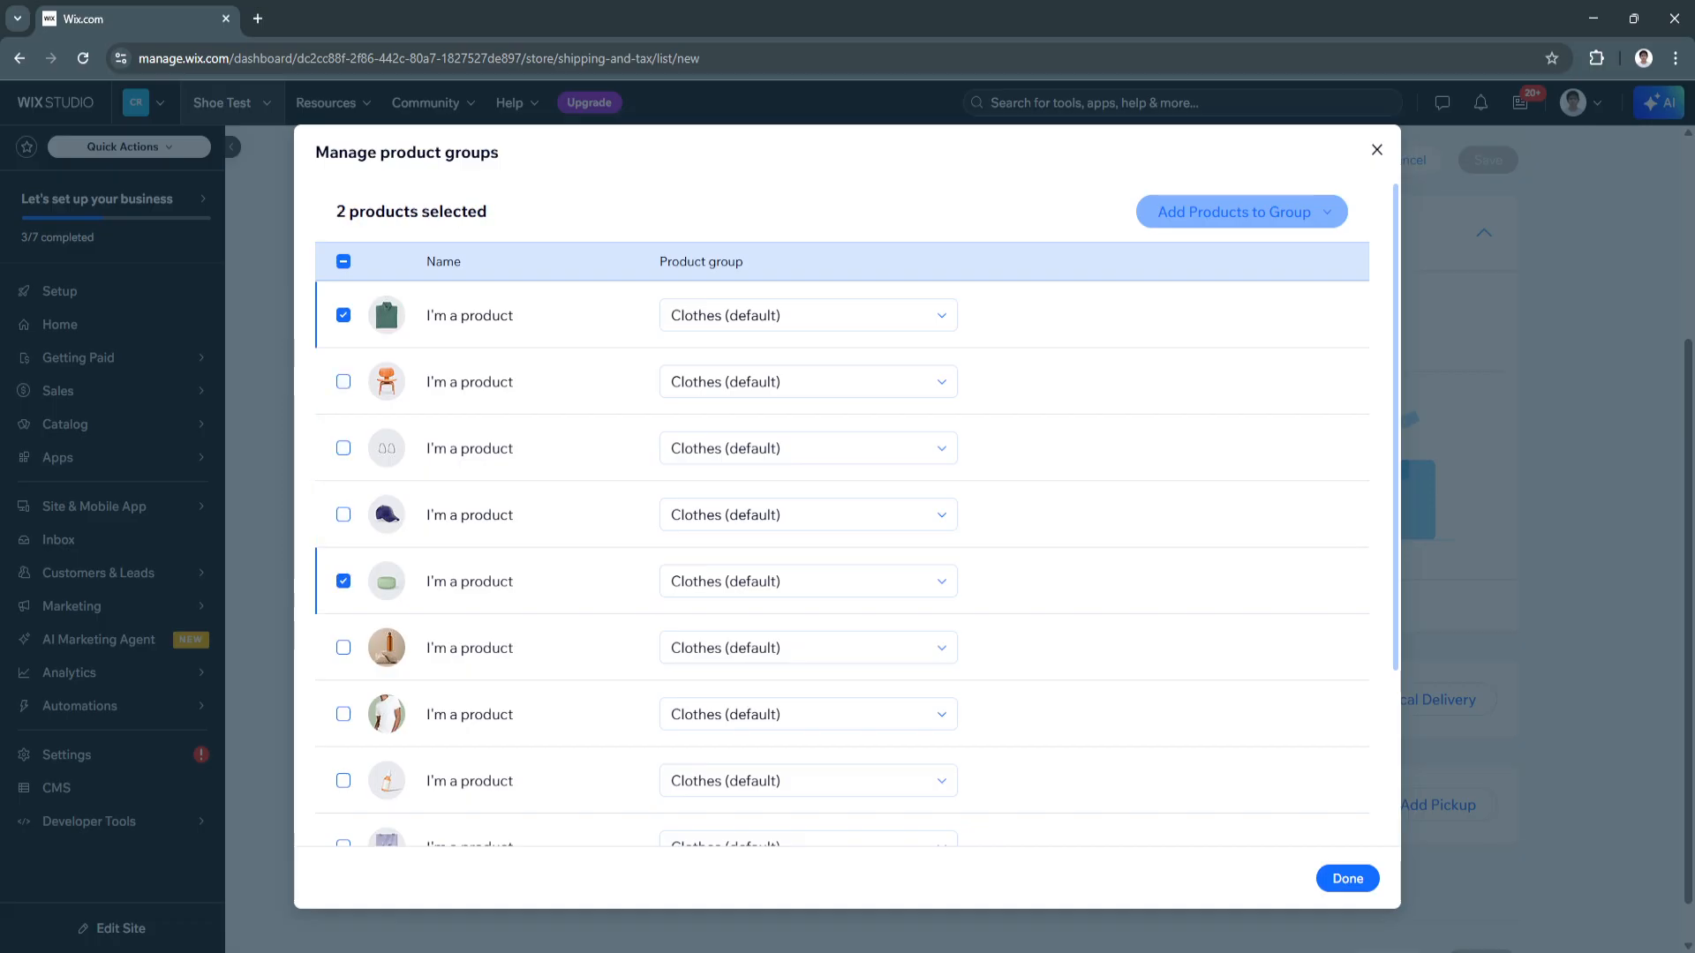
{"action": "left_click", "coordinate": [343, 580]}
{"action": "left_click", "coordinate": [343, 714]}
{"action": "scroll", "coordinate": [344, 714], "scroll_direction": "down", "scroll_amount": 2}
{"action": "left_click", "coordinate": [344, 662]}
{"action": "scroll", "coordinate": [343, 662], "scroll_direction": "down", "scroll_amount": 1}
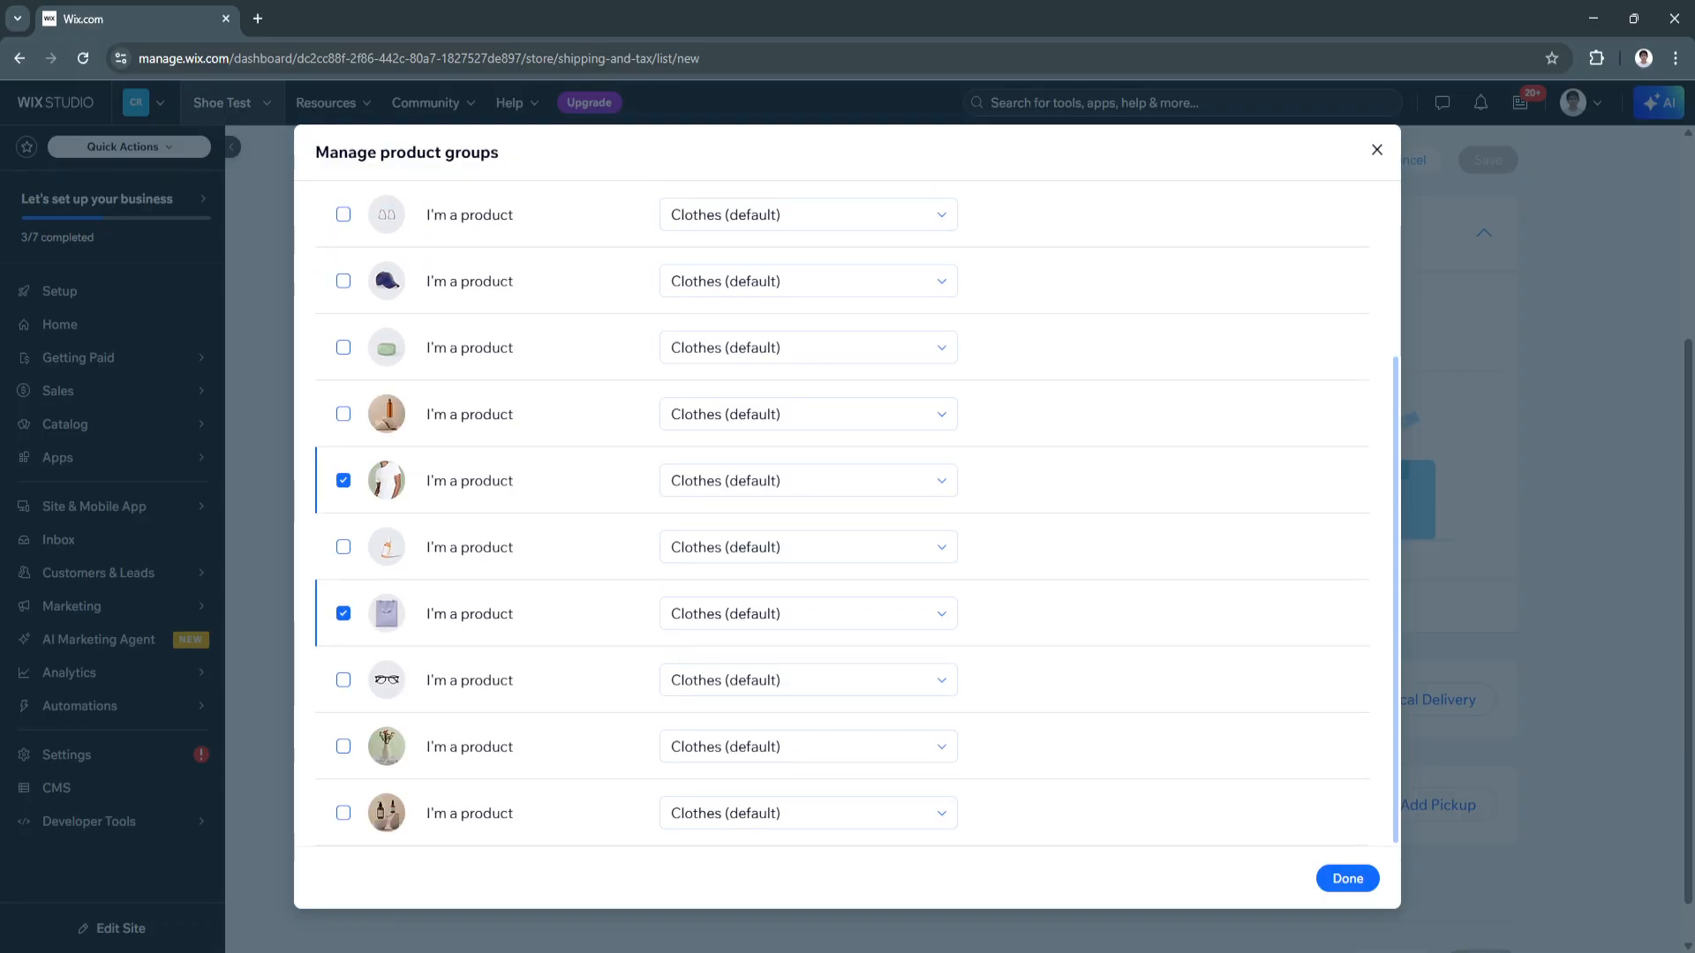
{"action": "left_click", "coordinate": [1347, 878]}
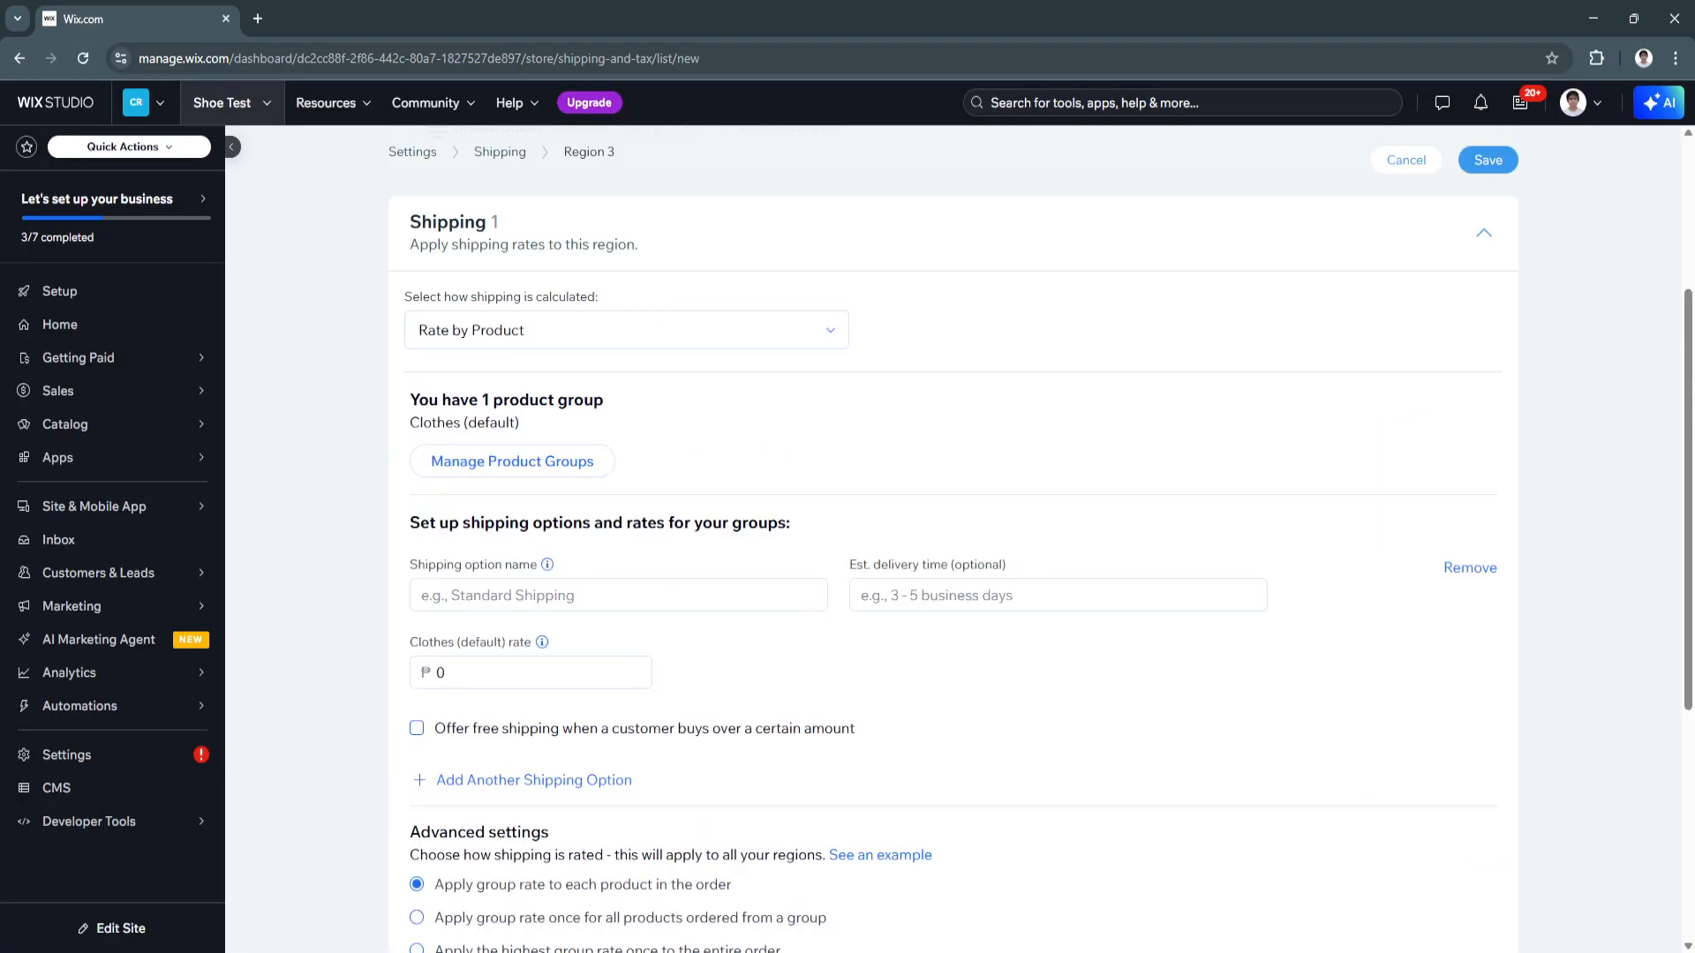
Review the region's Rate by Product options, advanced rating settings, handling fee, local delivery and pickup sections
{"action": "scroll", "coordinate": [724, 687], "scroll_direction": "up", "scroll_amount": 1}
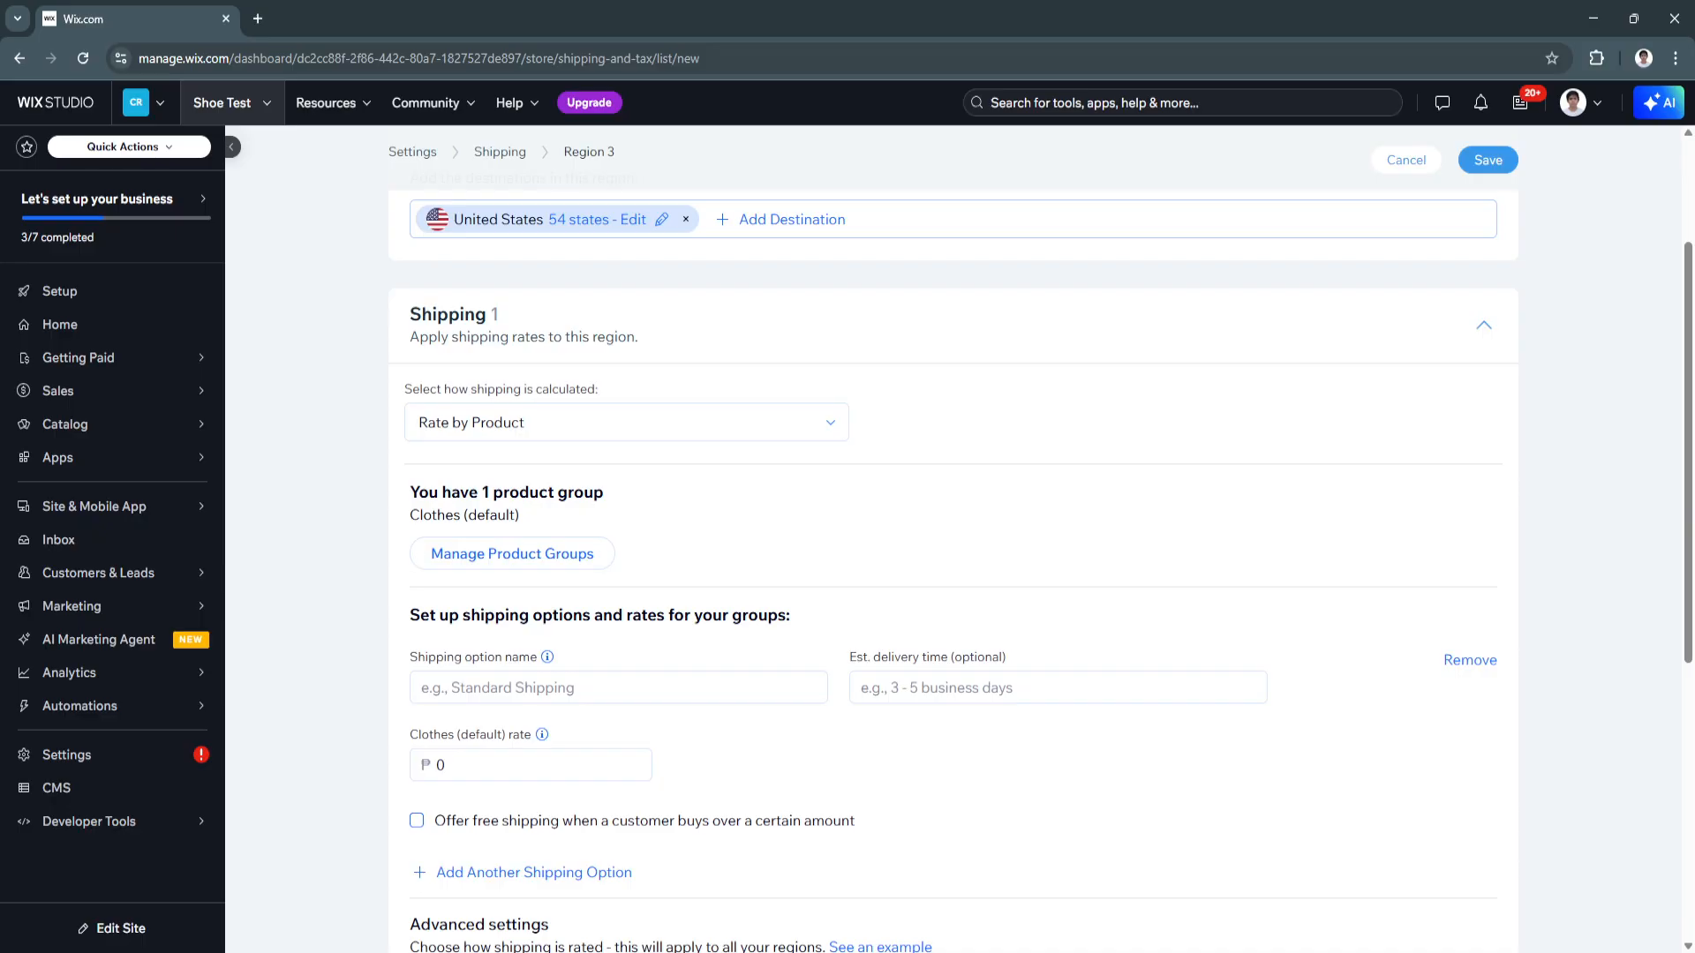
{"action": "scroll", "coordinate": [618, 662], "scroll_direction": "down", "scroll_amount": 2}
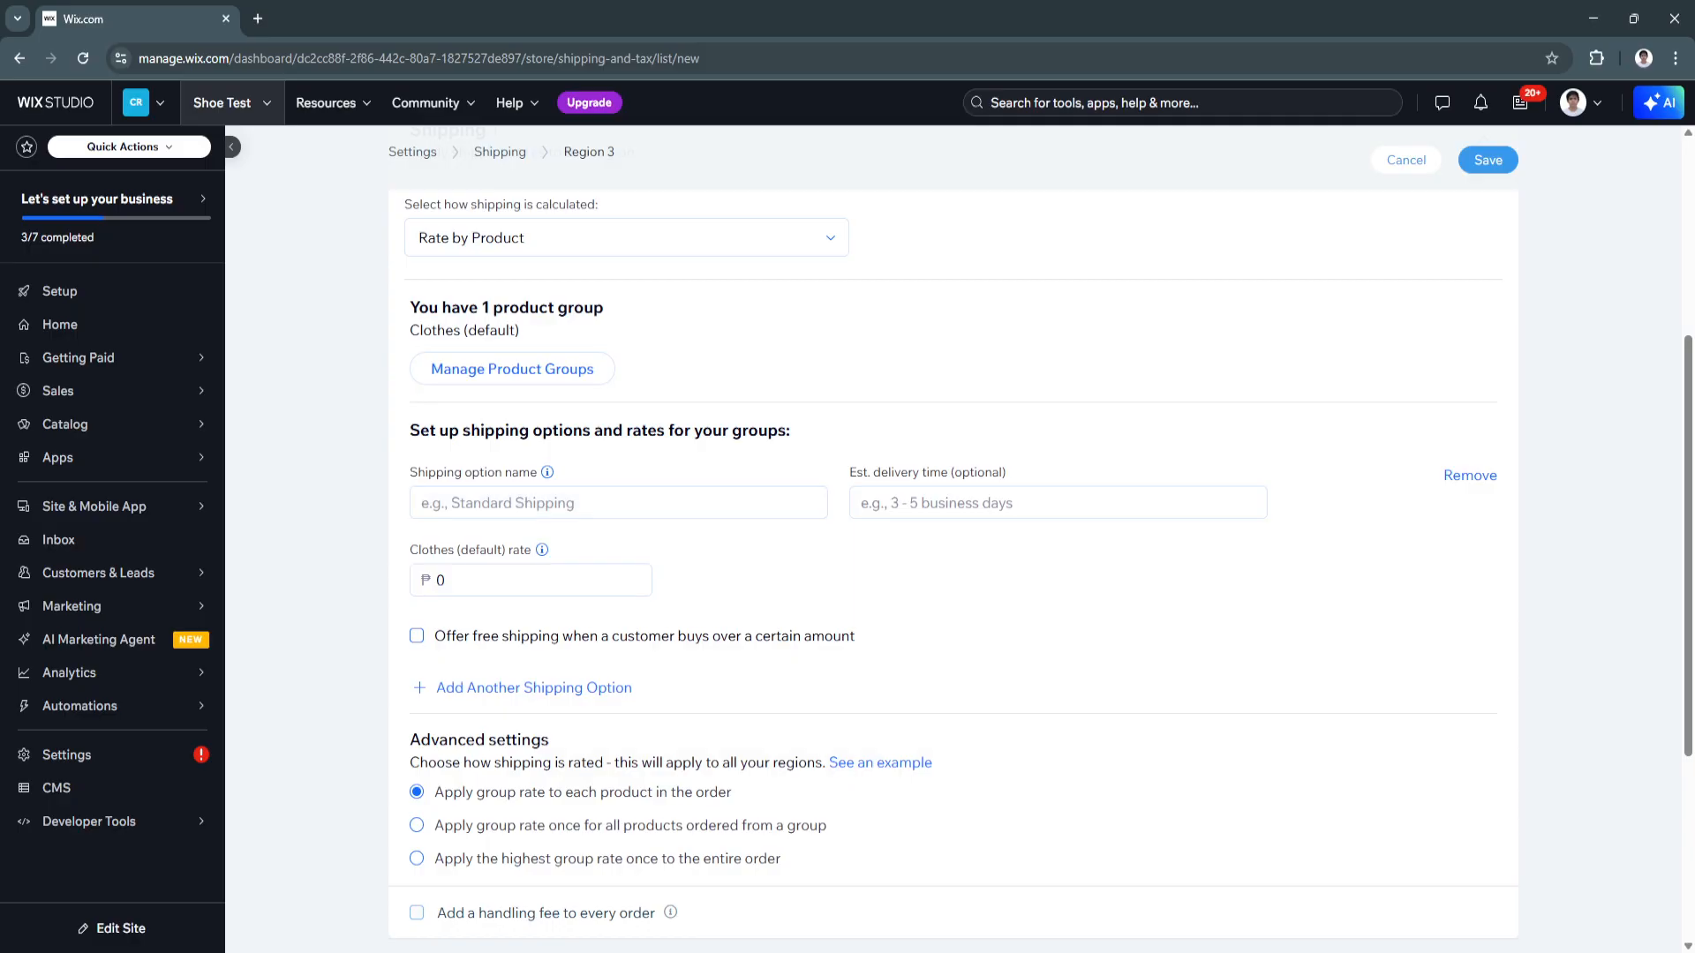
{"action": "scroll", "coordinate": [954, 538], "scroll_direction": "down", "scroll_amount": 2}
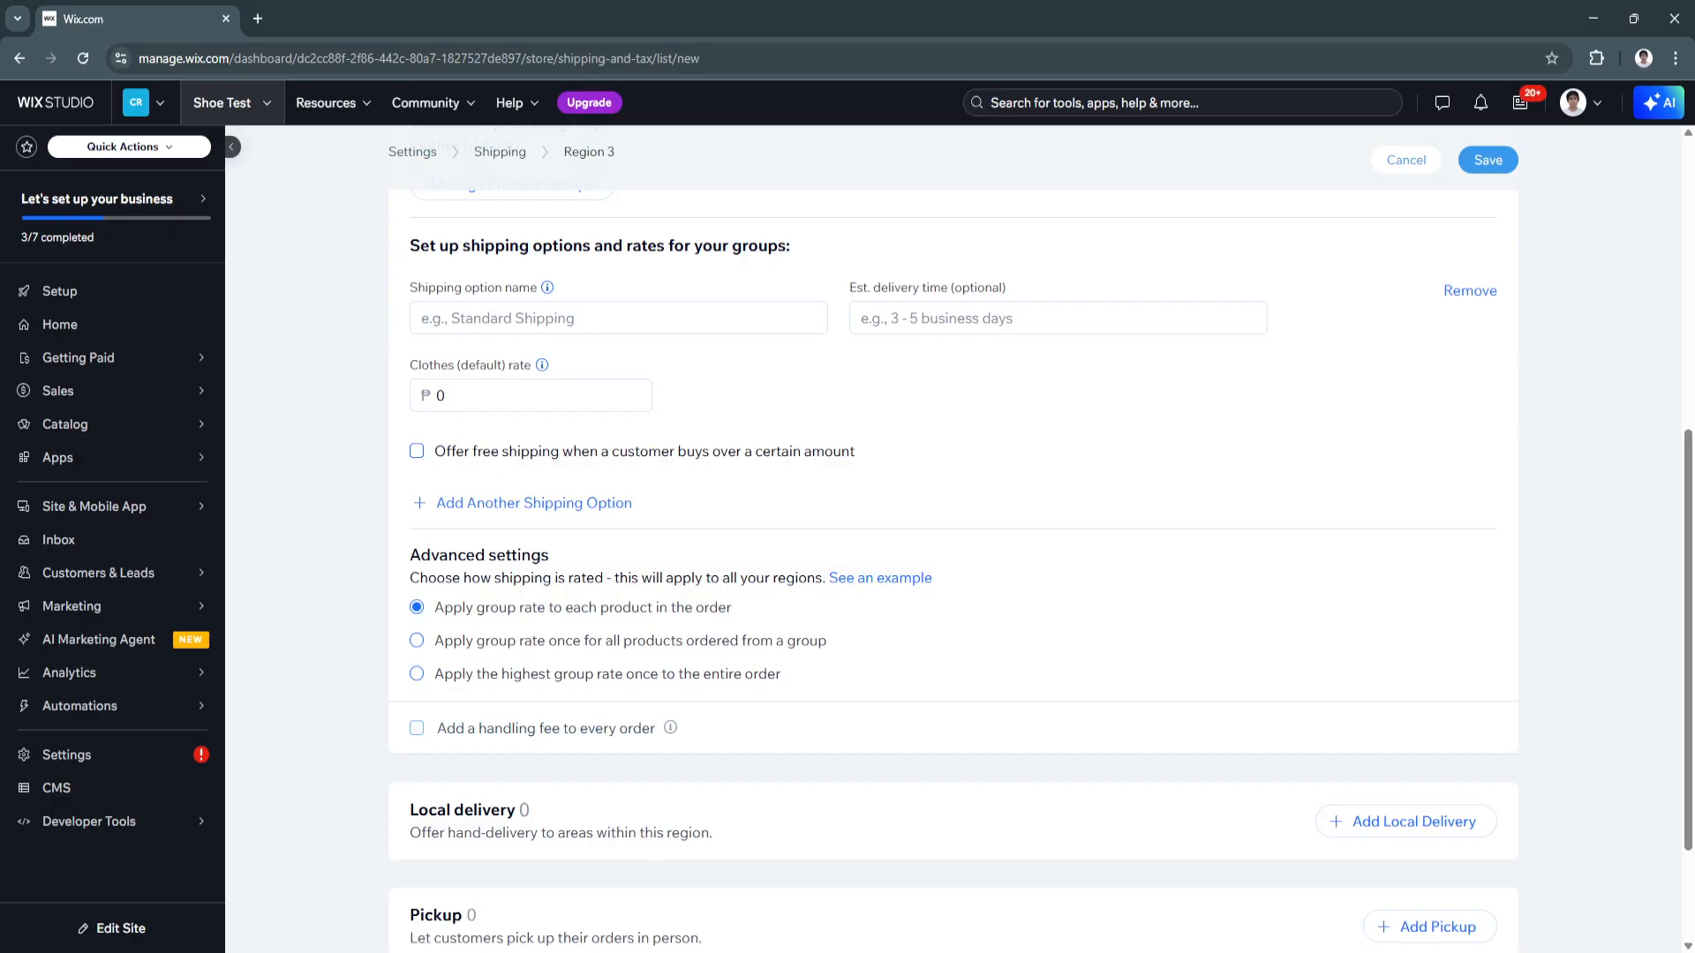
{"action": "scroll", "coordinate": [953, 539], "scroll_direction": "down", "scroll_amount": 2}
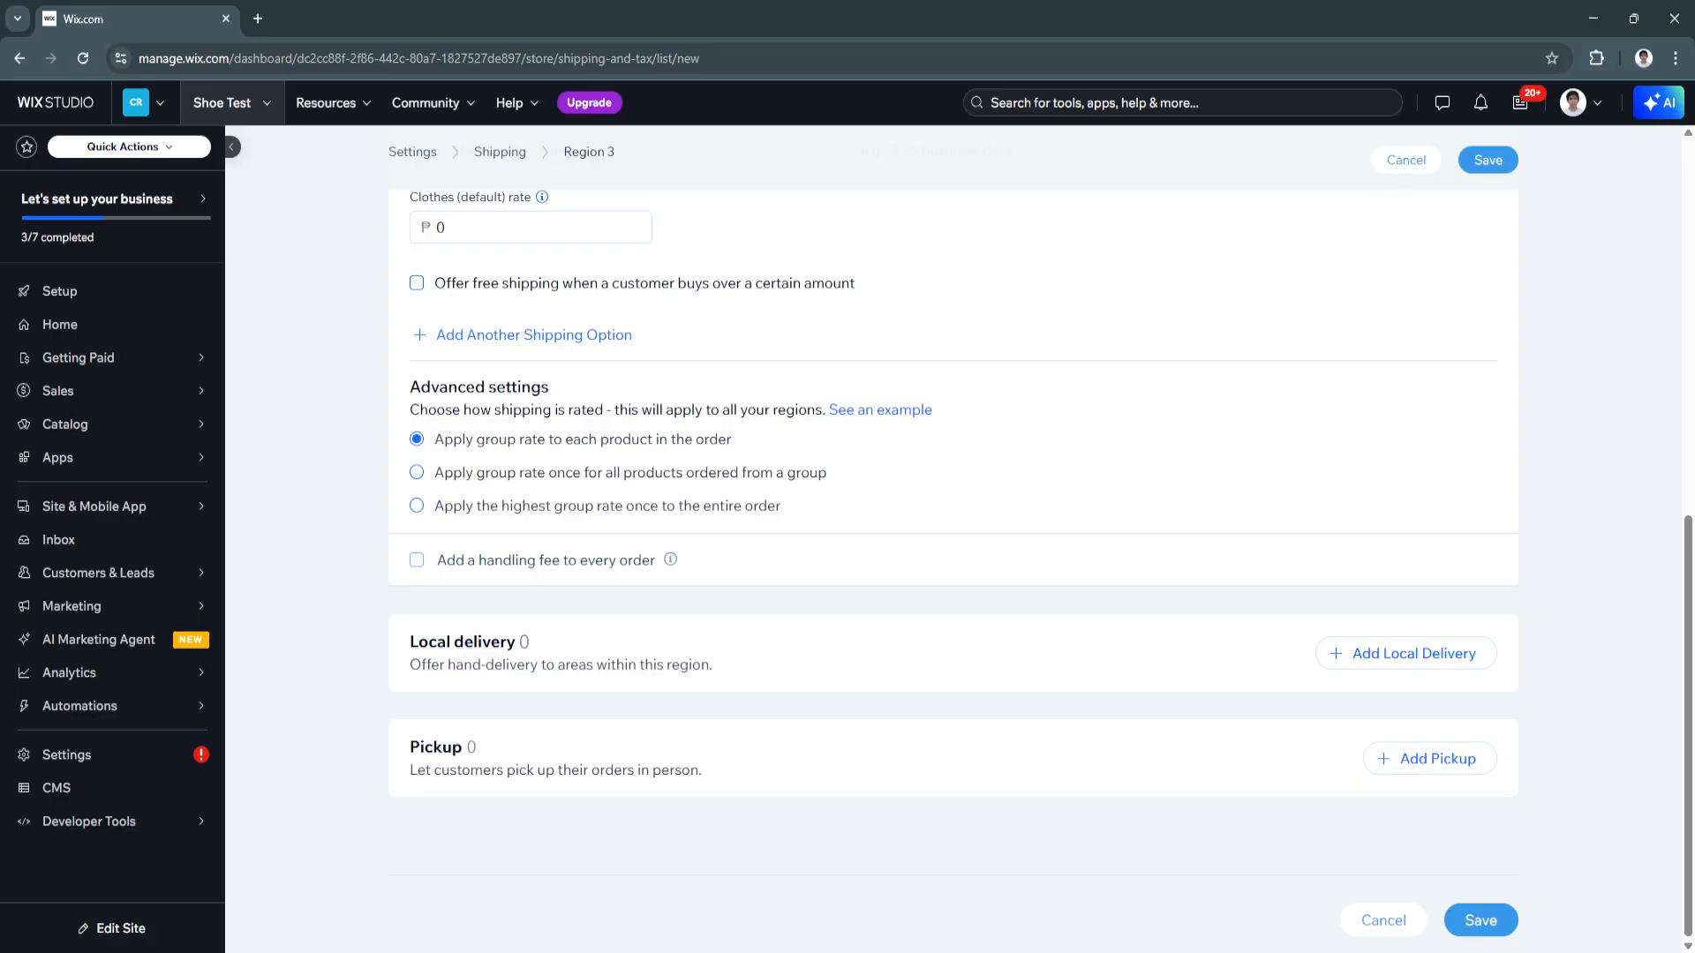
{"action": "scroll", "coordinate": [953, 539], "scroll_direction": "up", "scroll_amount": 9}
{"action": "scroll", "coordinate": [953, 538], "scroll_direction": "down", "scroll_amount": 4}
{"action": "scroll", "coordinate": [954, 539], "scroll_direction": "up", "scroll_amount": 4}
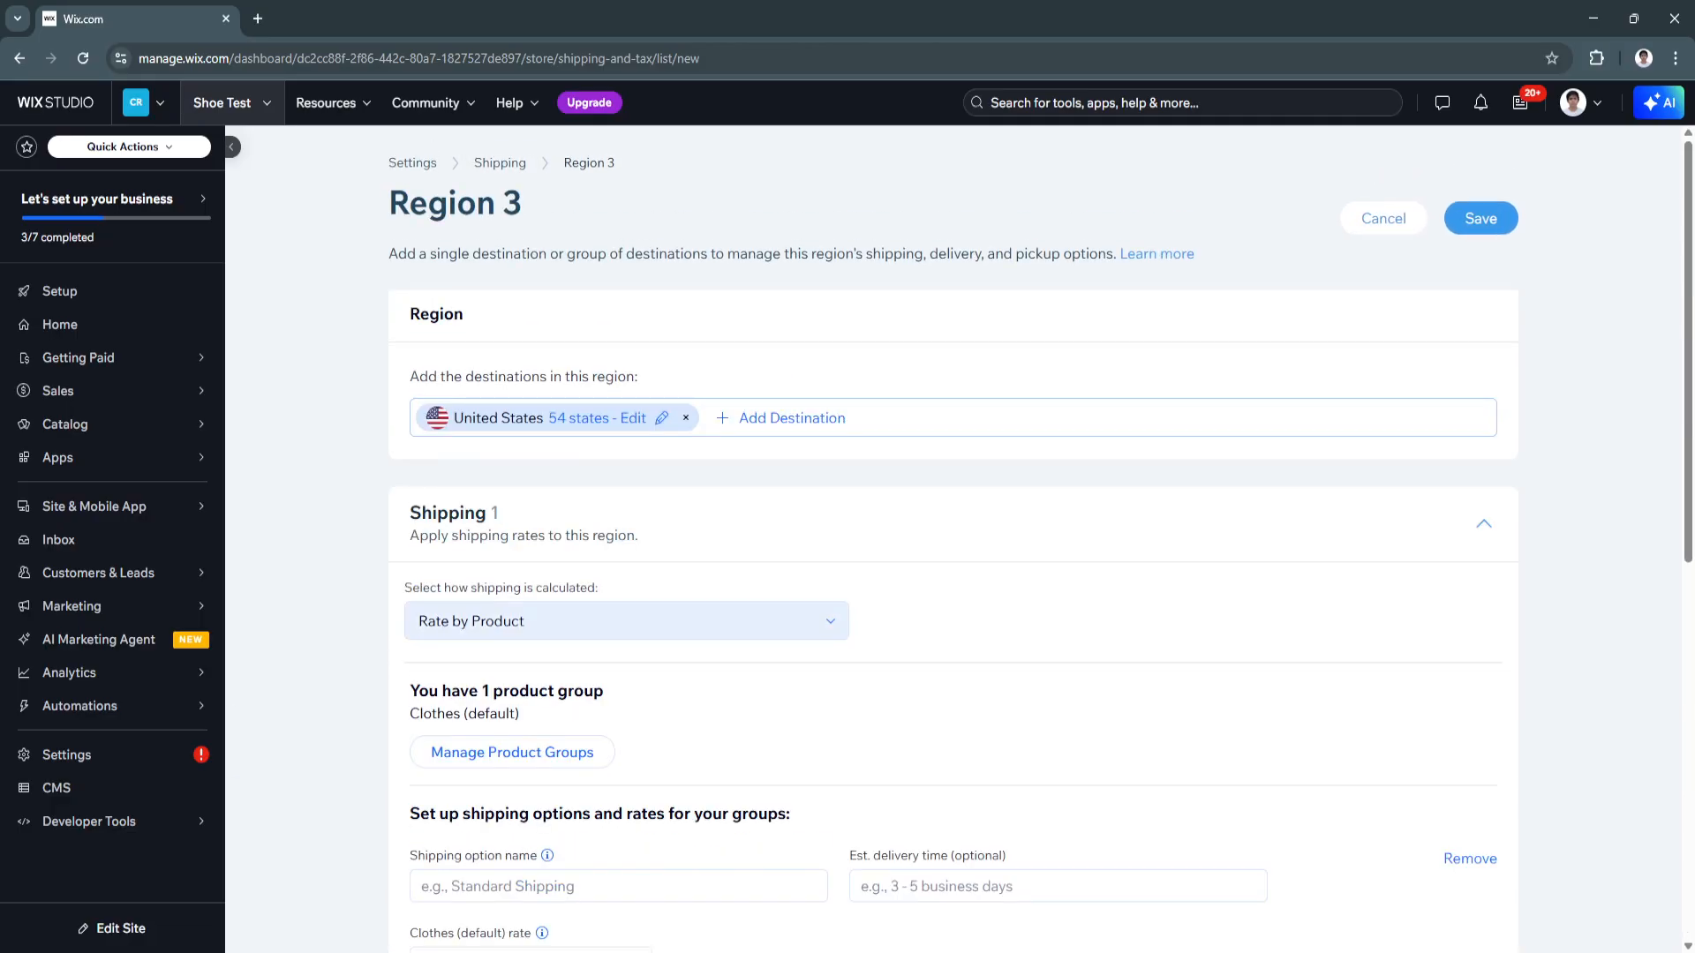
Switch the United States region's shipping calculation to Free Shipping and save the region
{"action": "left_click", "coordinate": [618, 620]}
{"action": "left_click", "coordinate": [477, 660]}
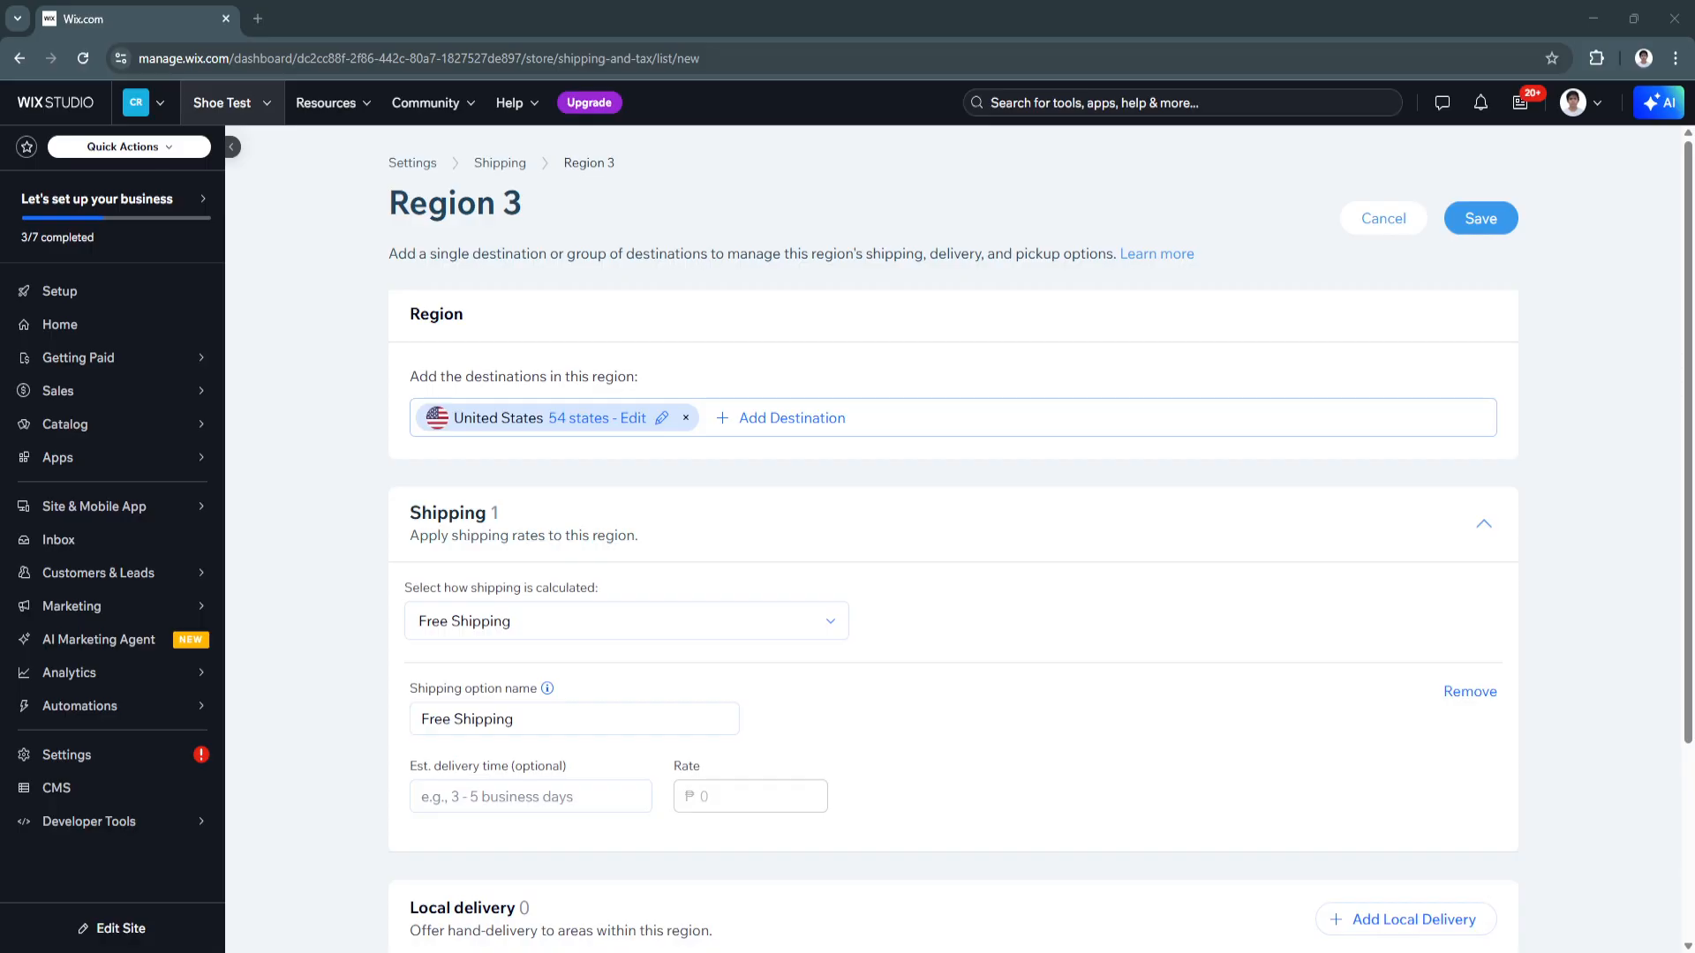
{"action": "scroll", "coordinate": [953, 618], "scroll_direction": "down", "scroll_amount": 4}
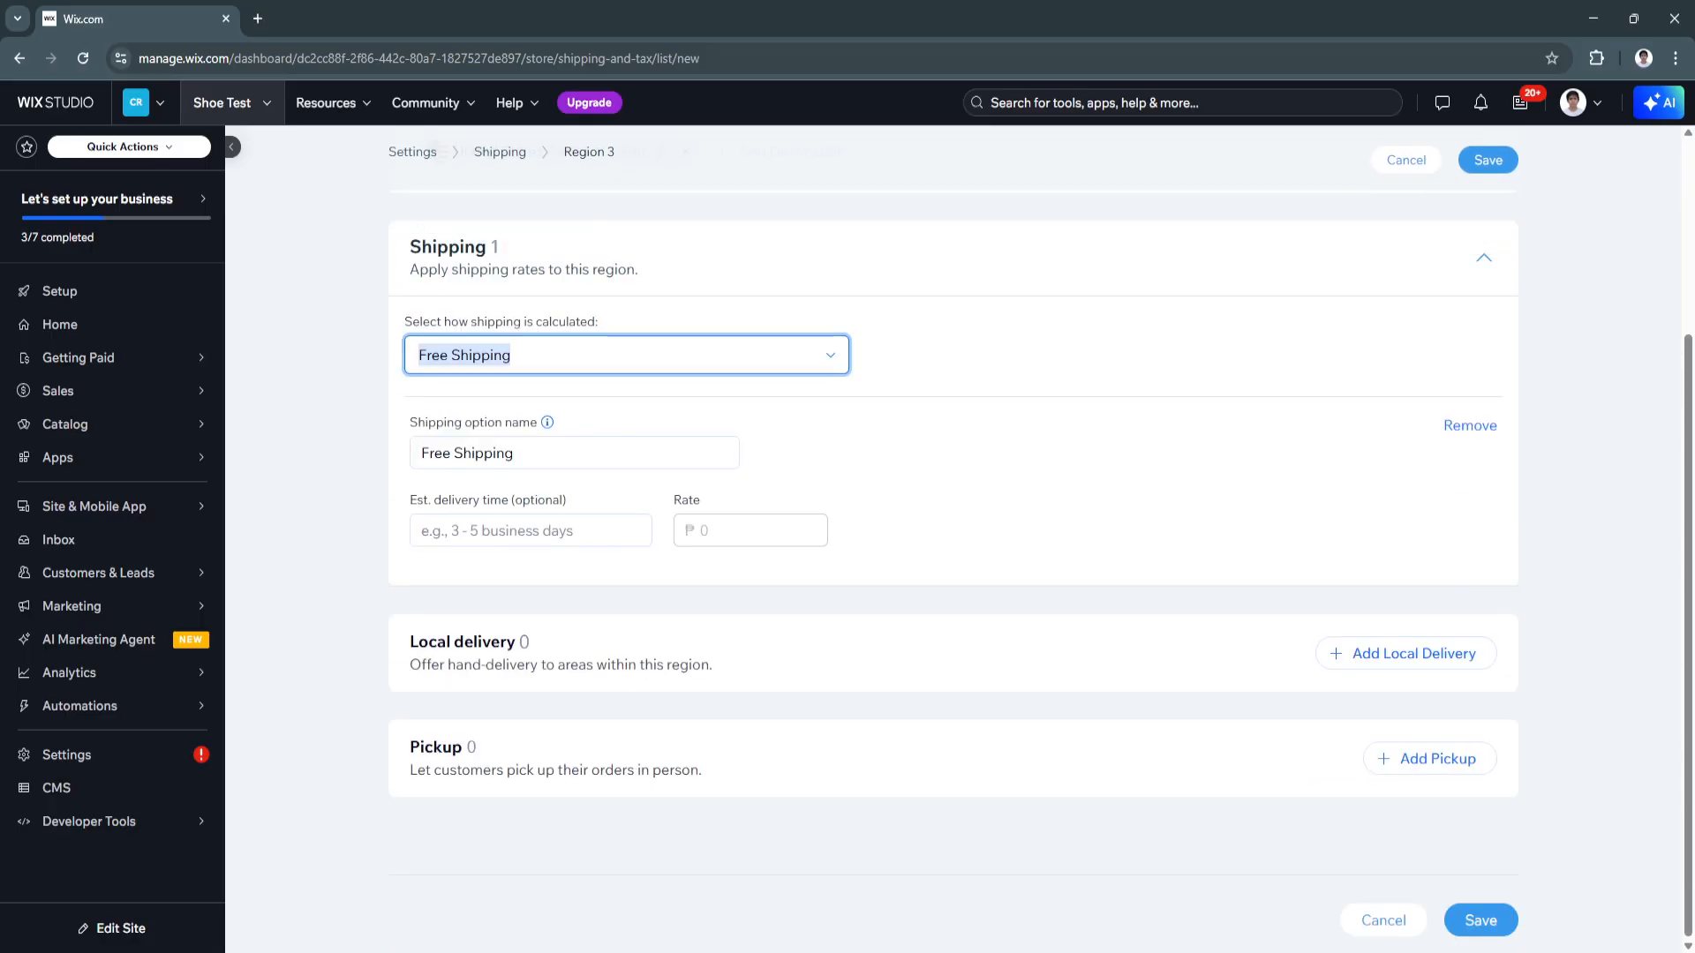
{"action": "left_click", "coordinate": [1480, 920]}
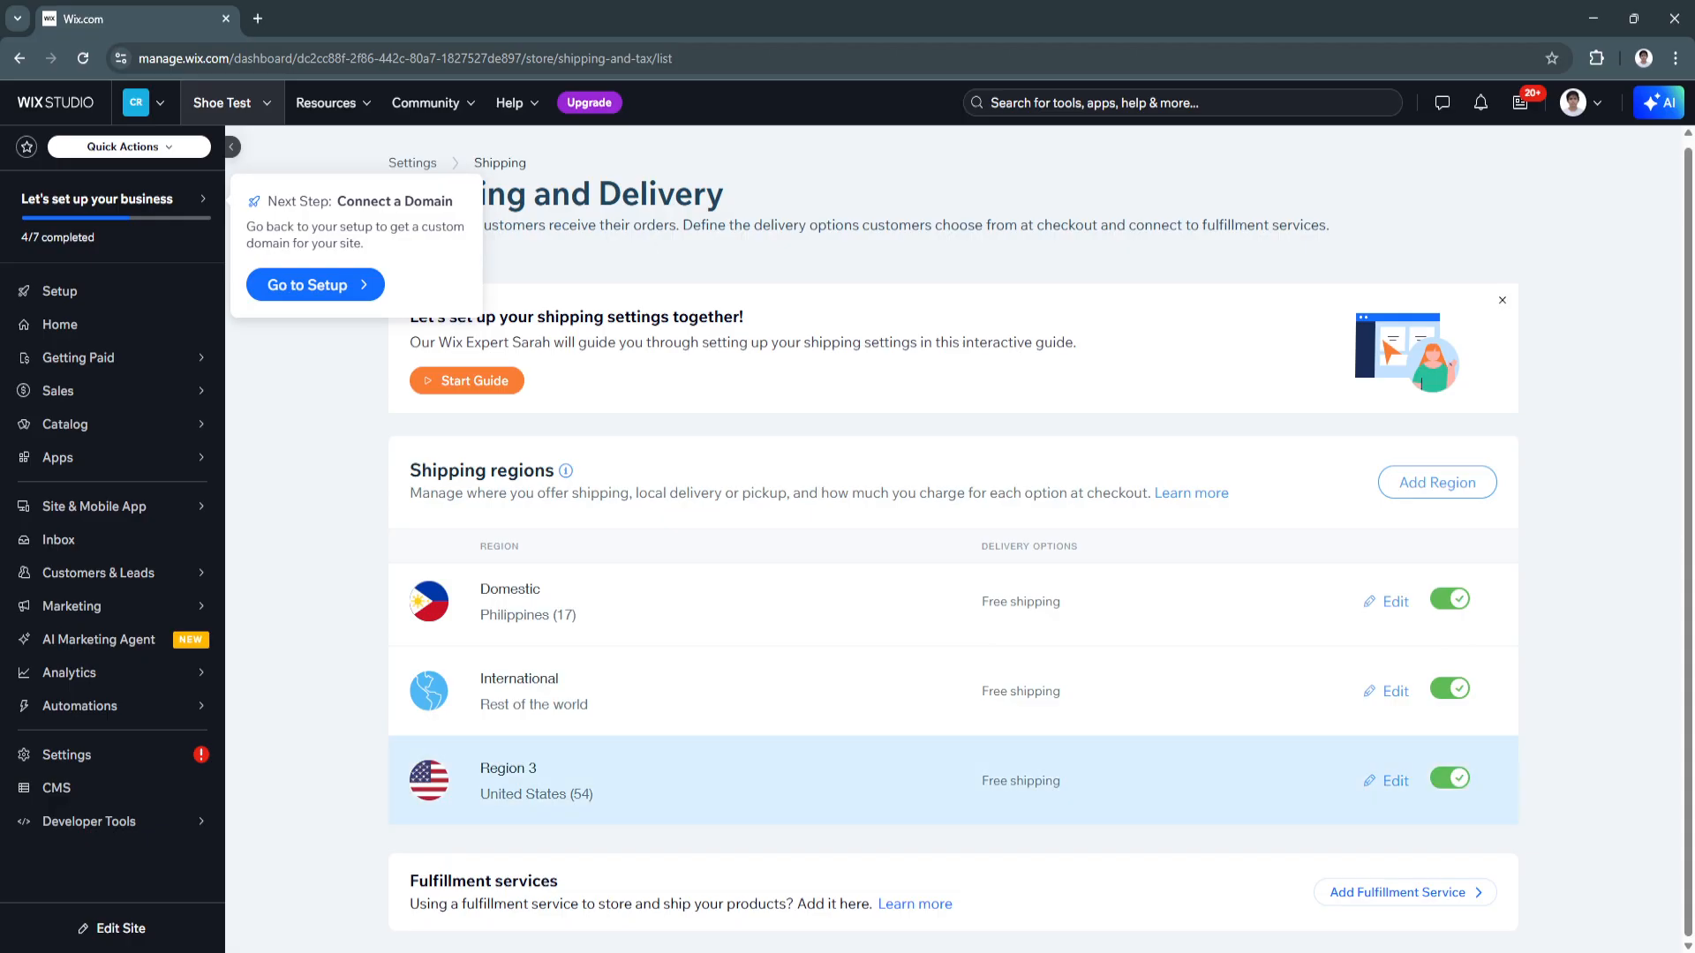
Open the International region, examine its destinations and shipping calculation methods, and save it without changes
{"action": "left_click", "coordinate": [1387, 691]}
{"action": "scroll", "coordinate": [954, 538], "scroll_direction": "down", "scroll_amount": 4}
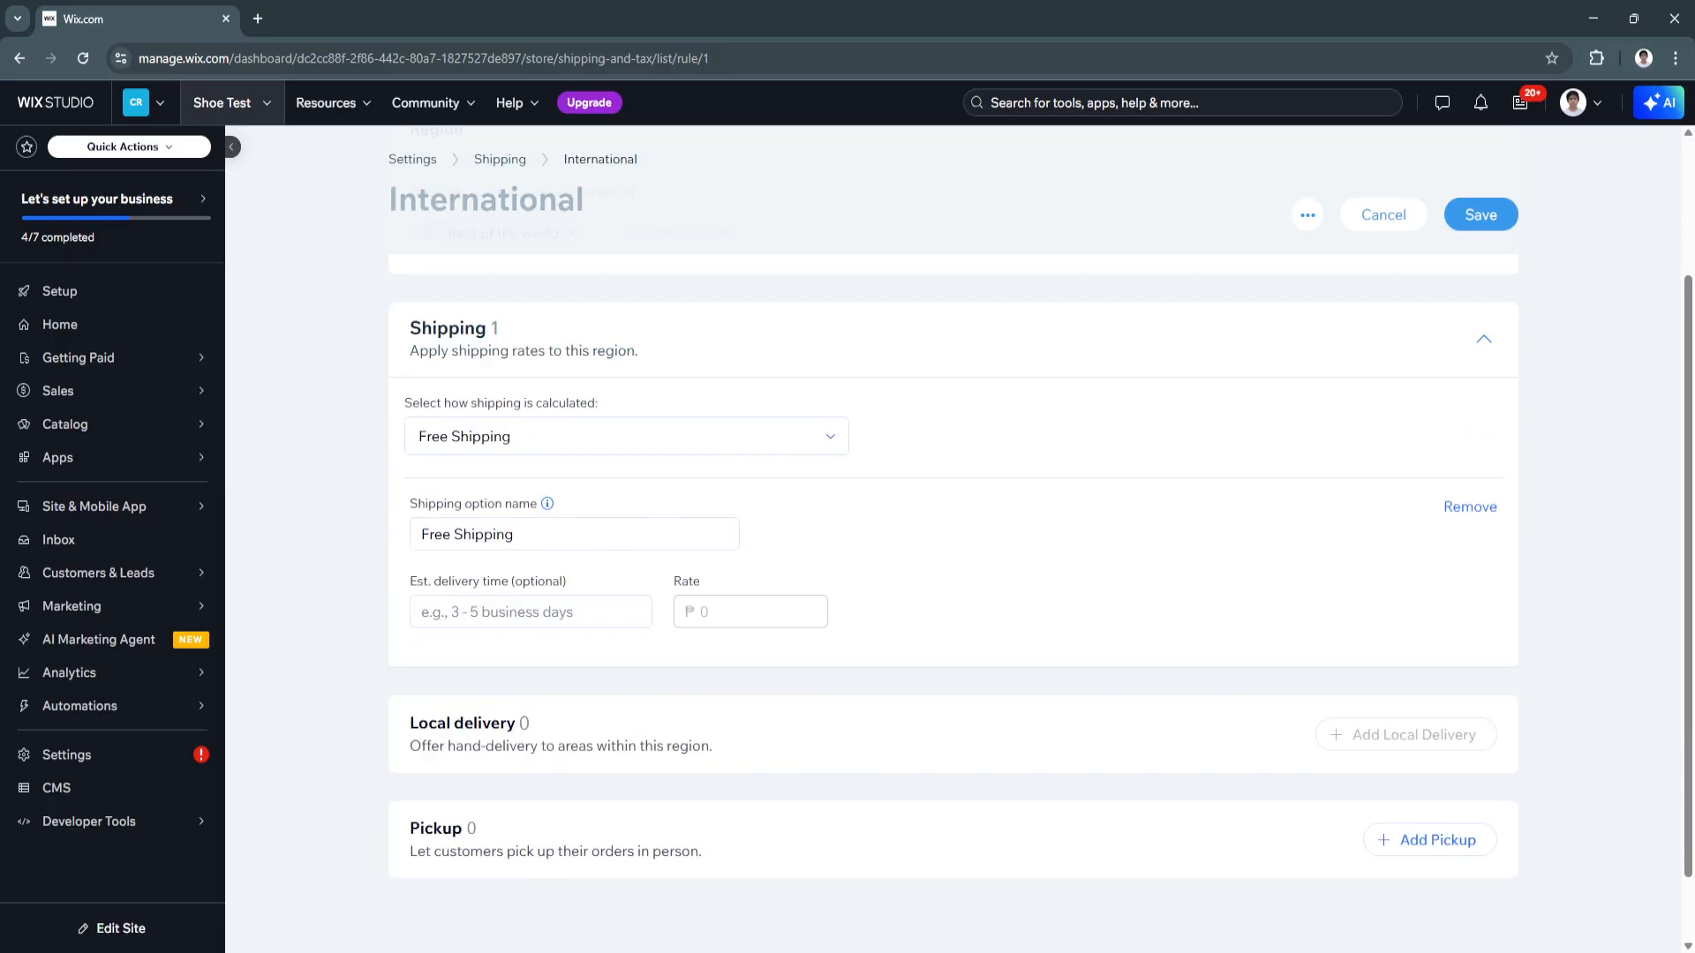
{"action": "scroll", "coordinate": [953, 538], "scroll_direction": "up", "scroll_amount": 4}
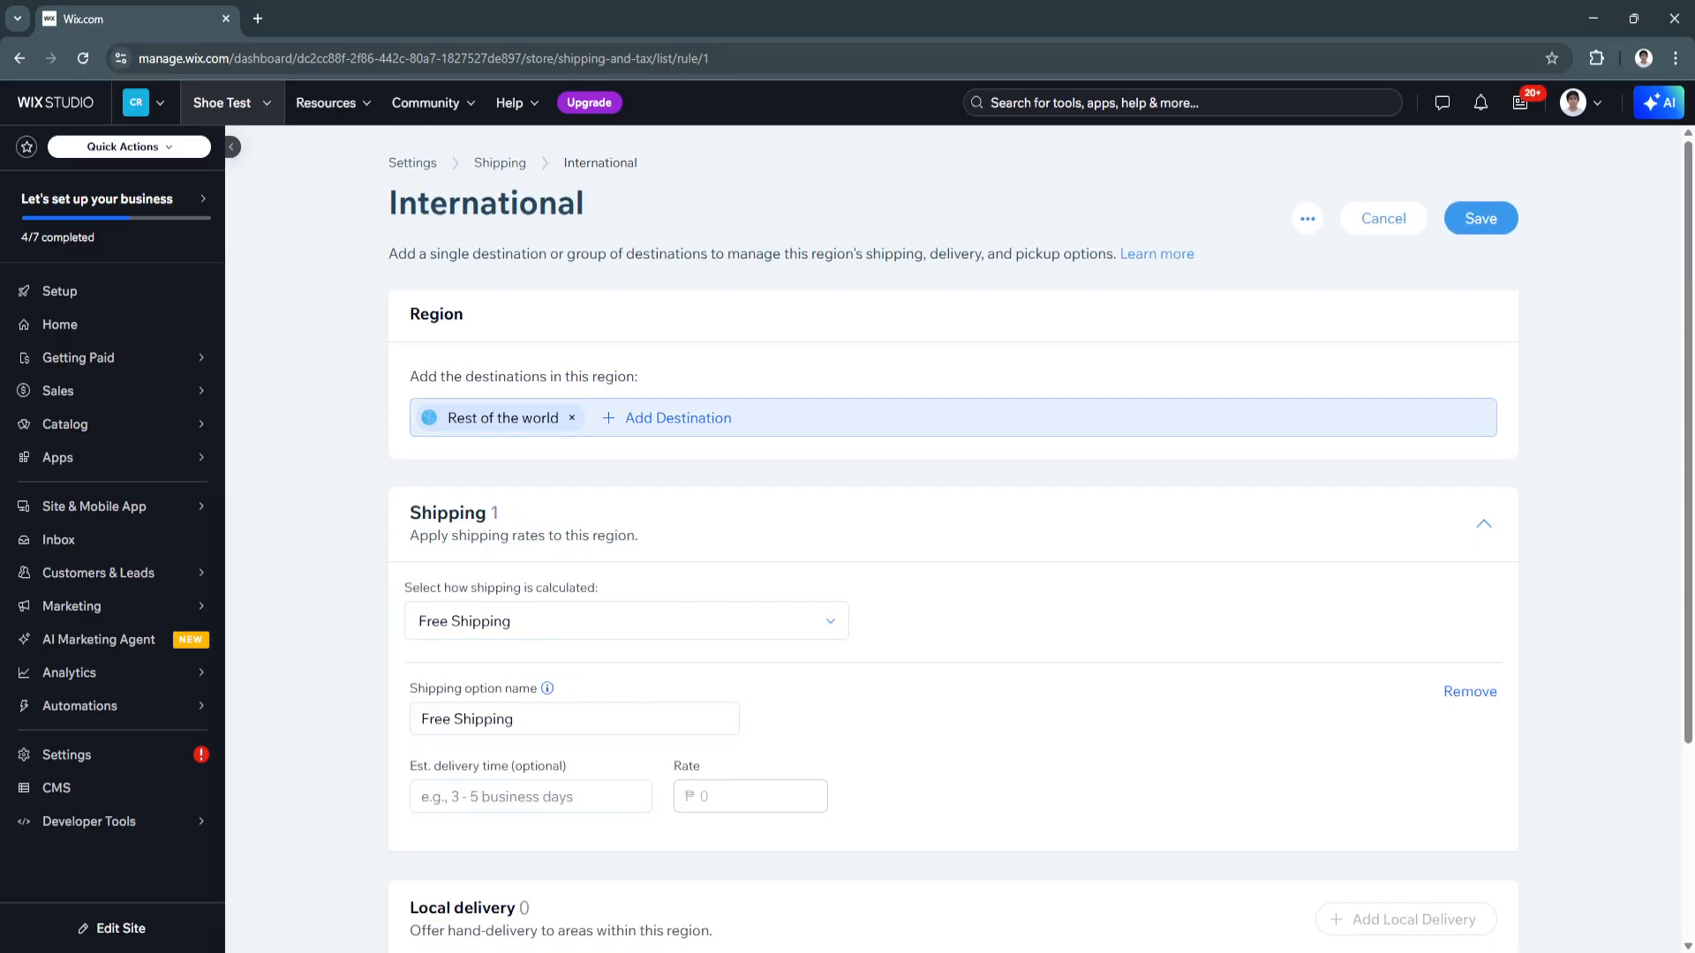
{"action": "scroll", "coordinate": [953, 538], "scroll_direction": "down", "scroll_amount": 2}
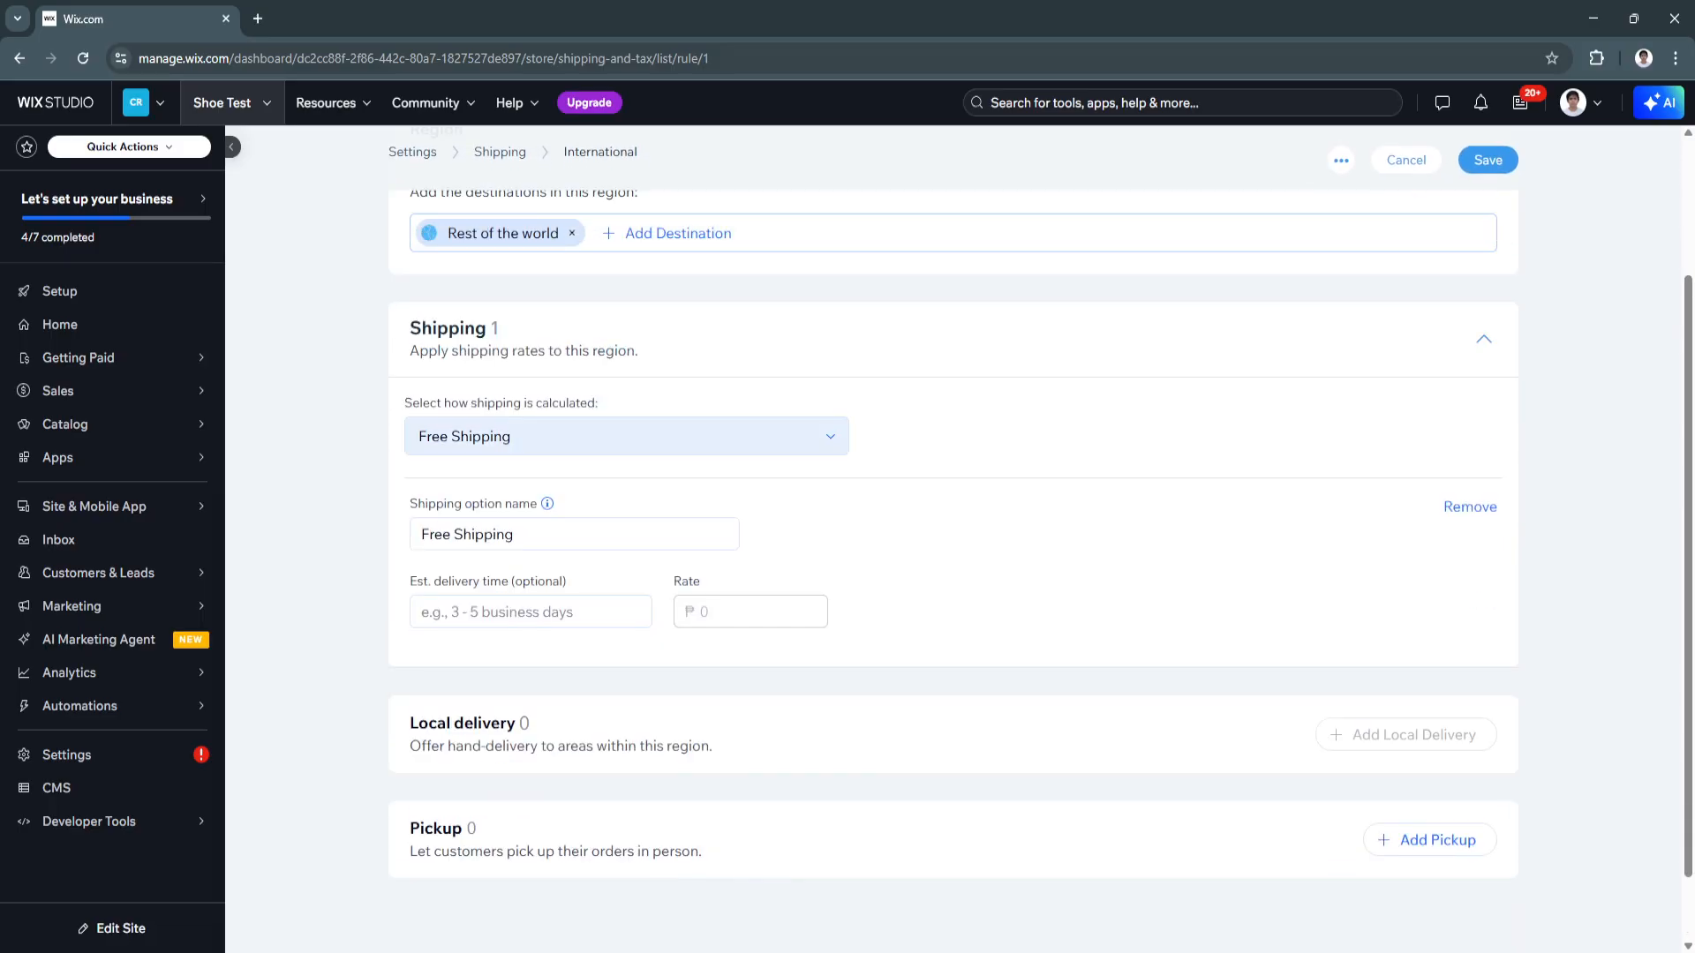
{"action": "left_click", "coordinate": [618, 436]}
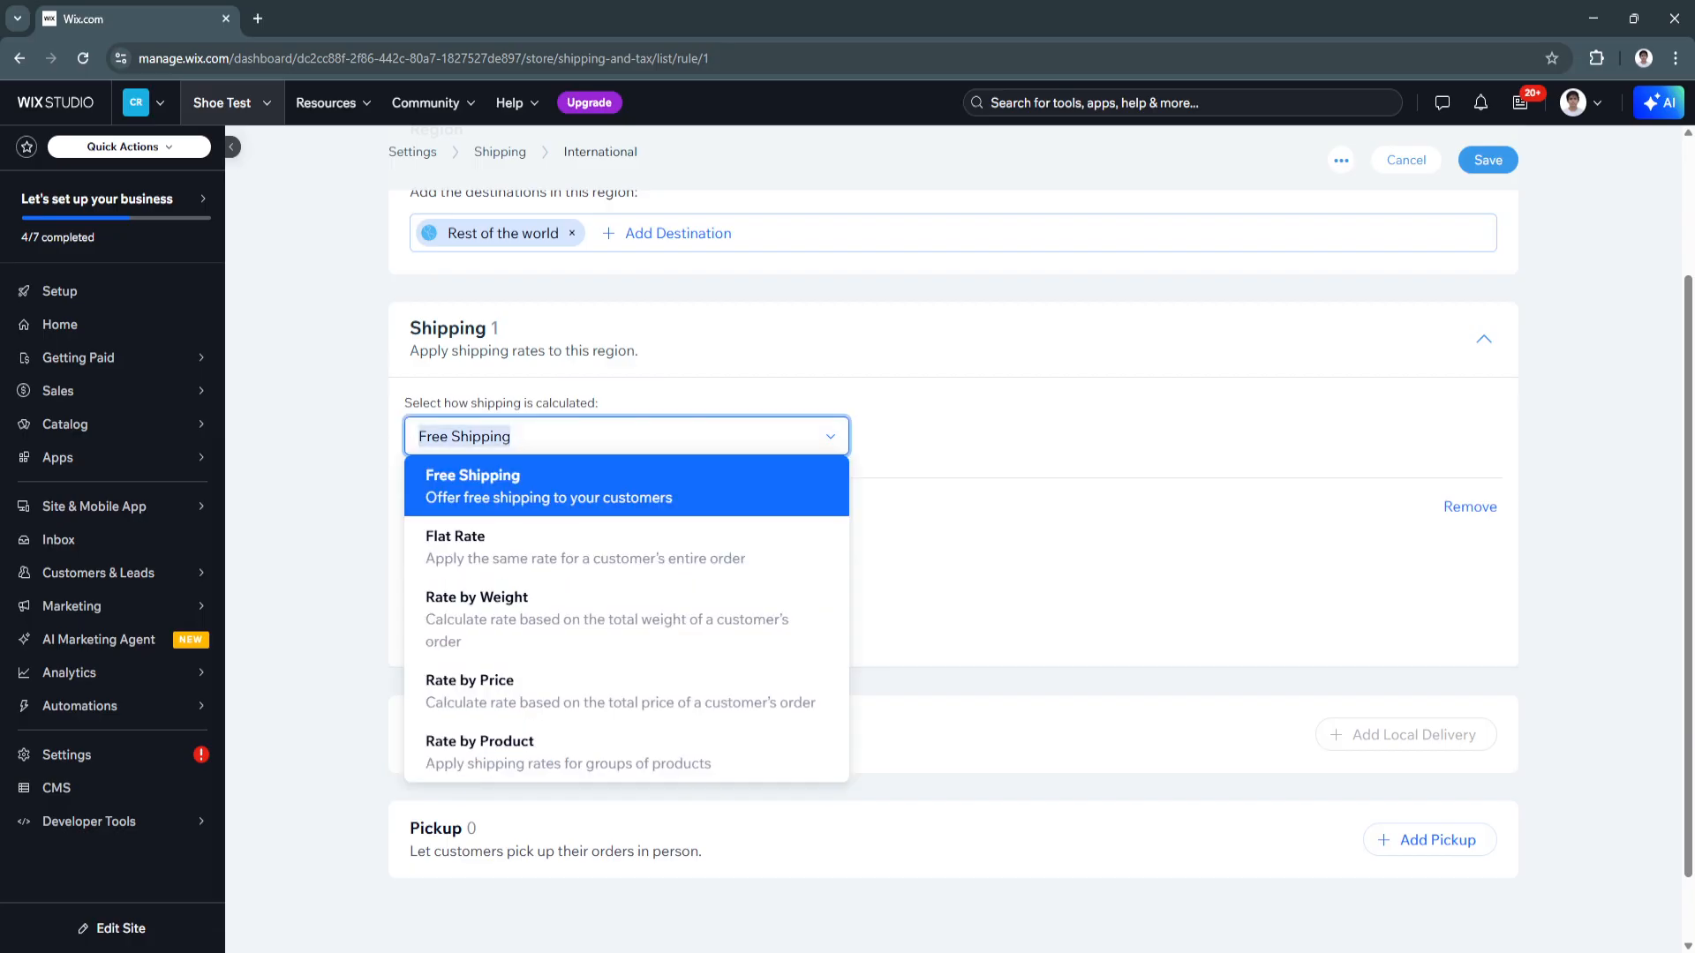
{"action": "left_click", "coordinate": [618, 436]}
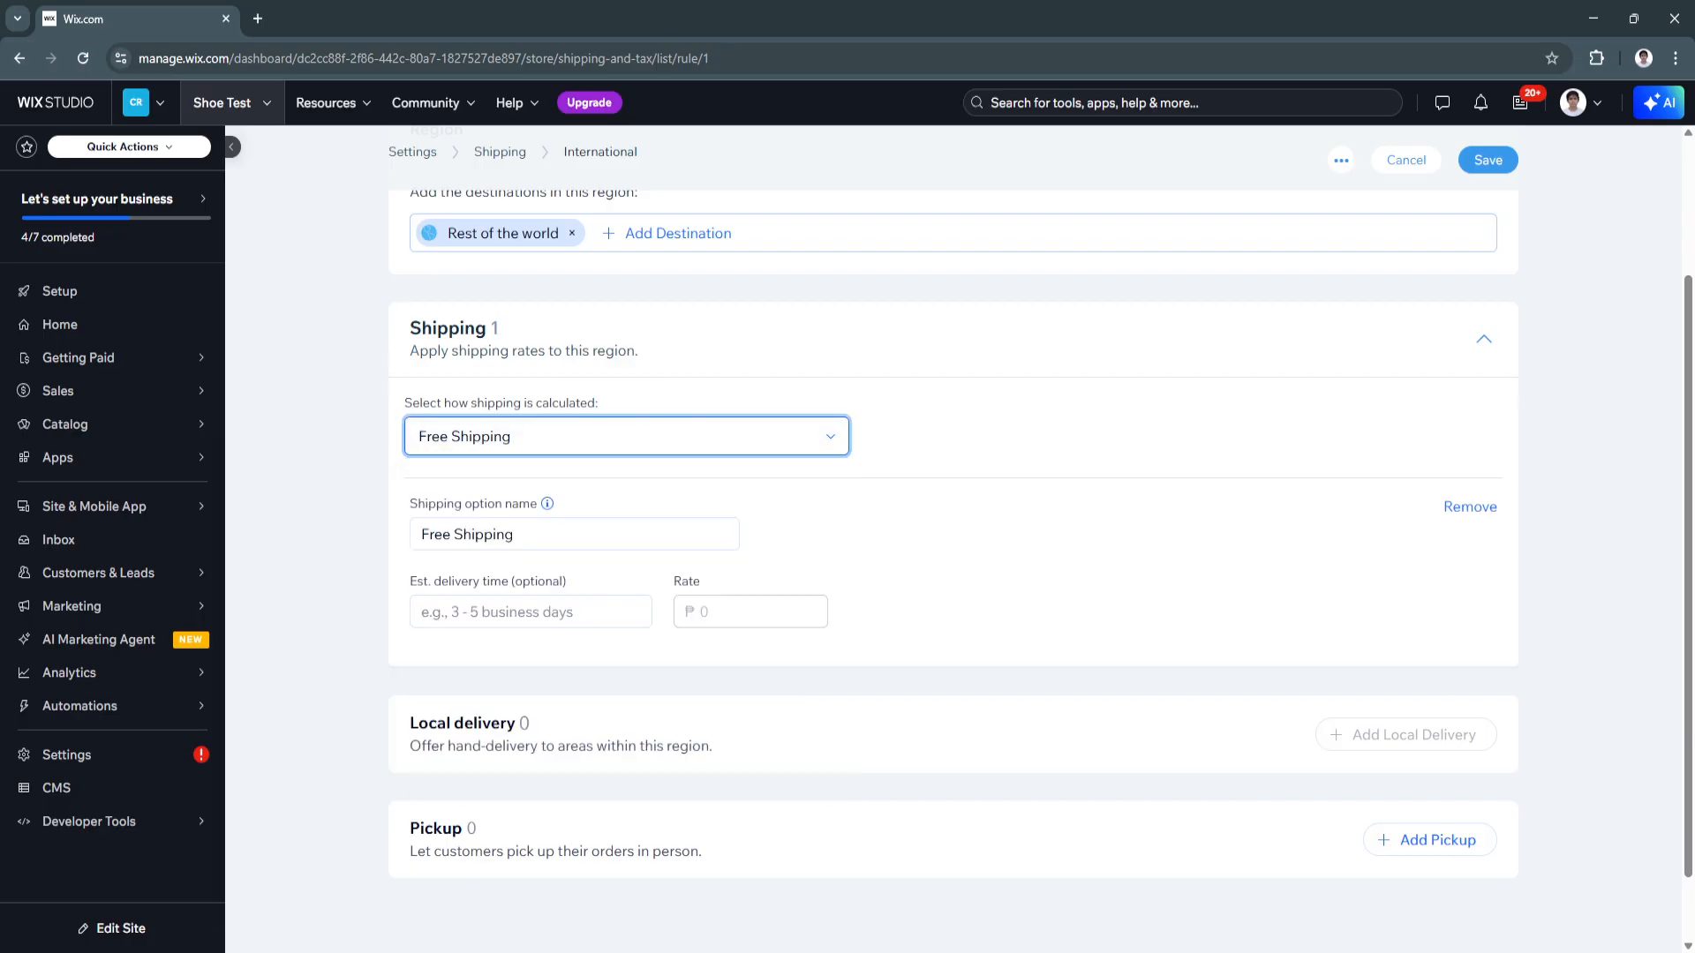
{"action": "scroll", "coordinate": [953, 539], "scroll_direction": "up", "scroll_amount": 3}
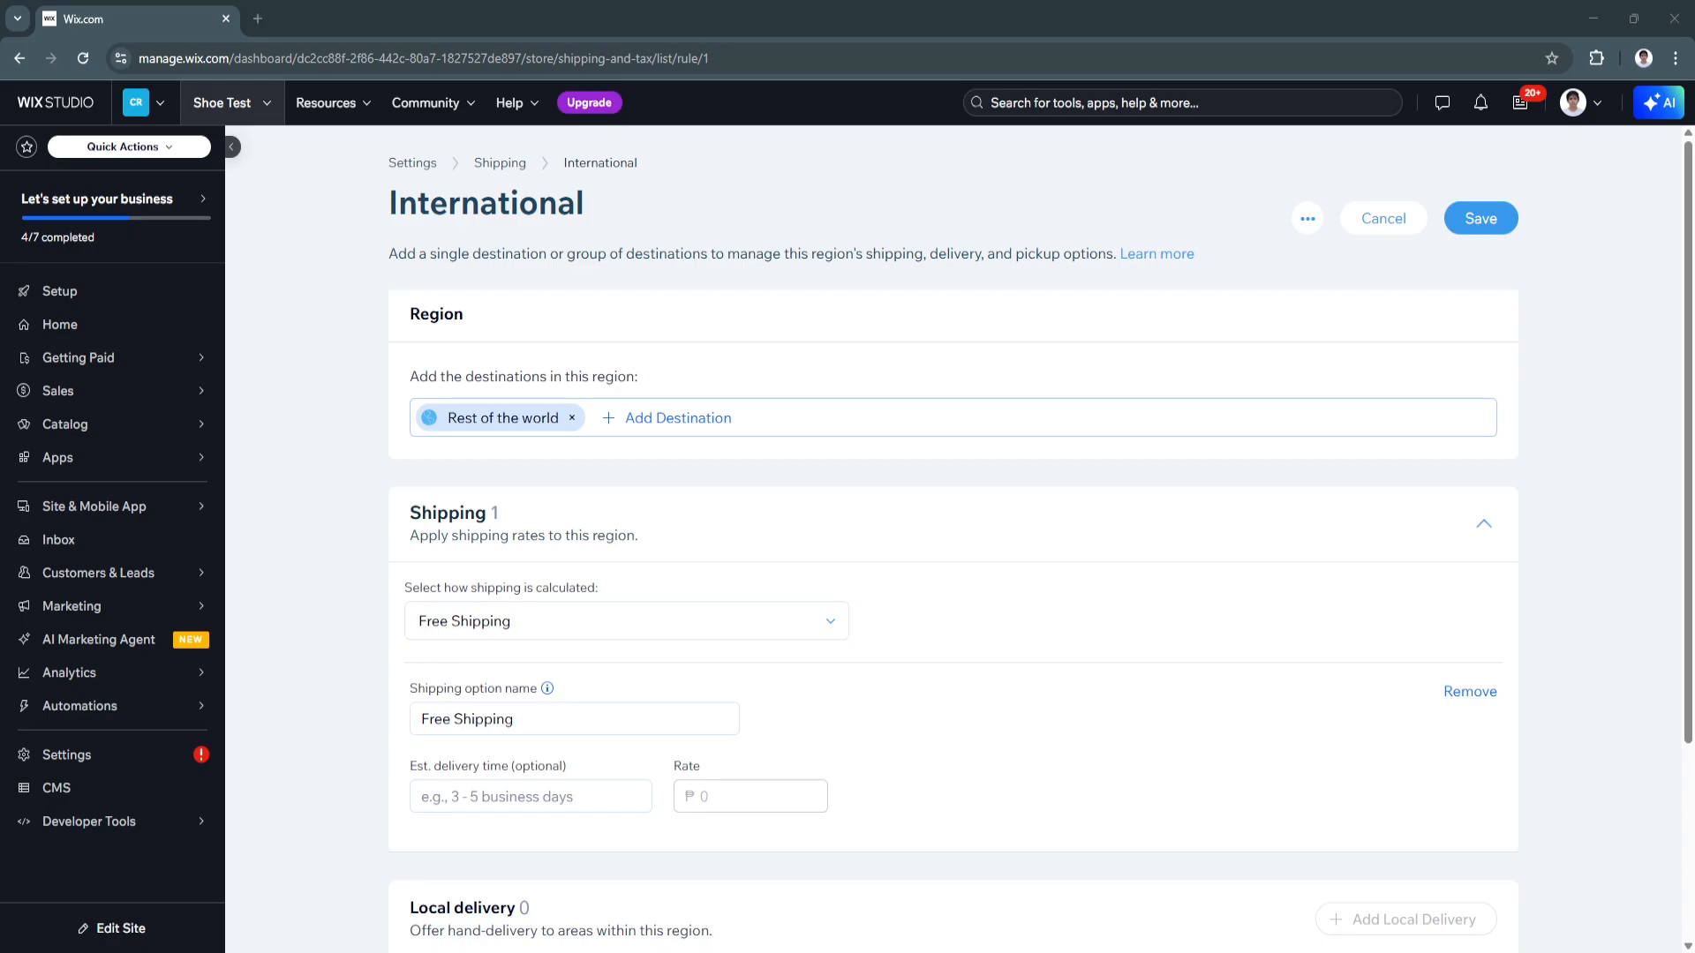
{"action": "left_click", "coordinate": [1480, 218]}
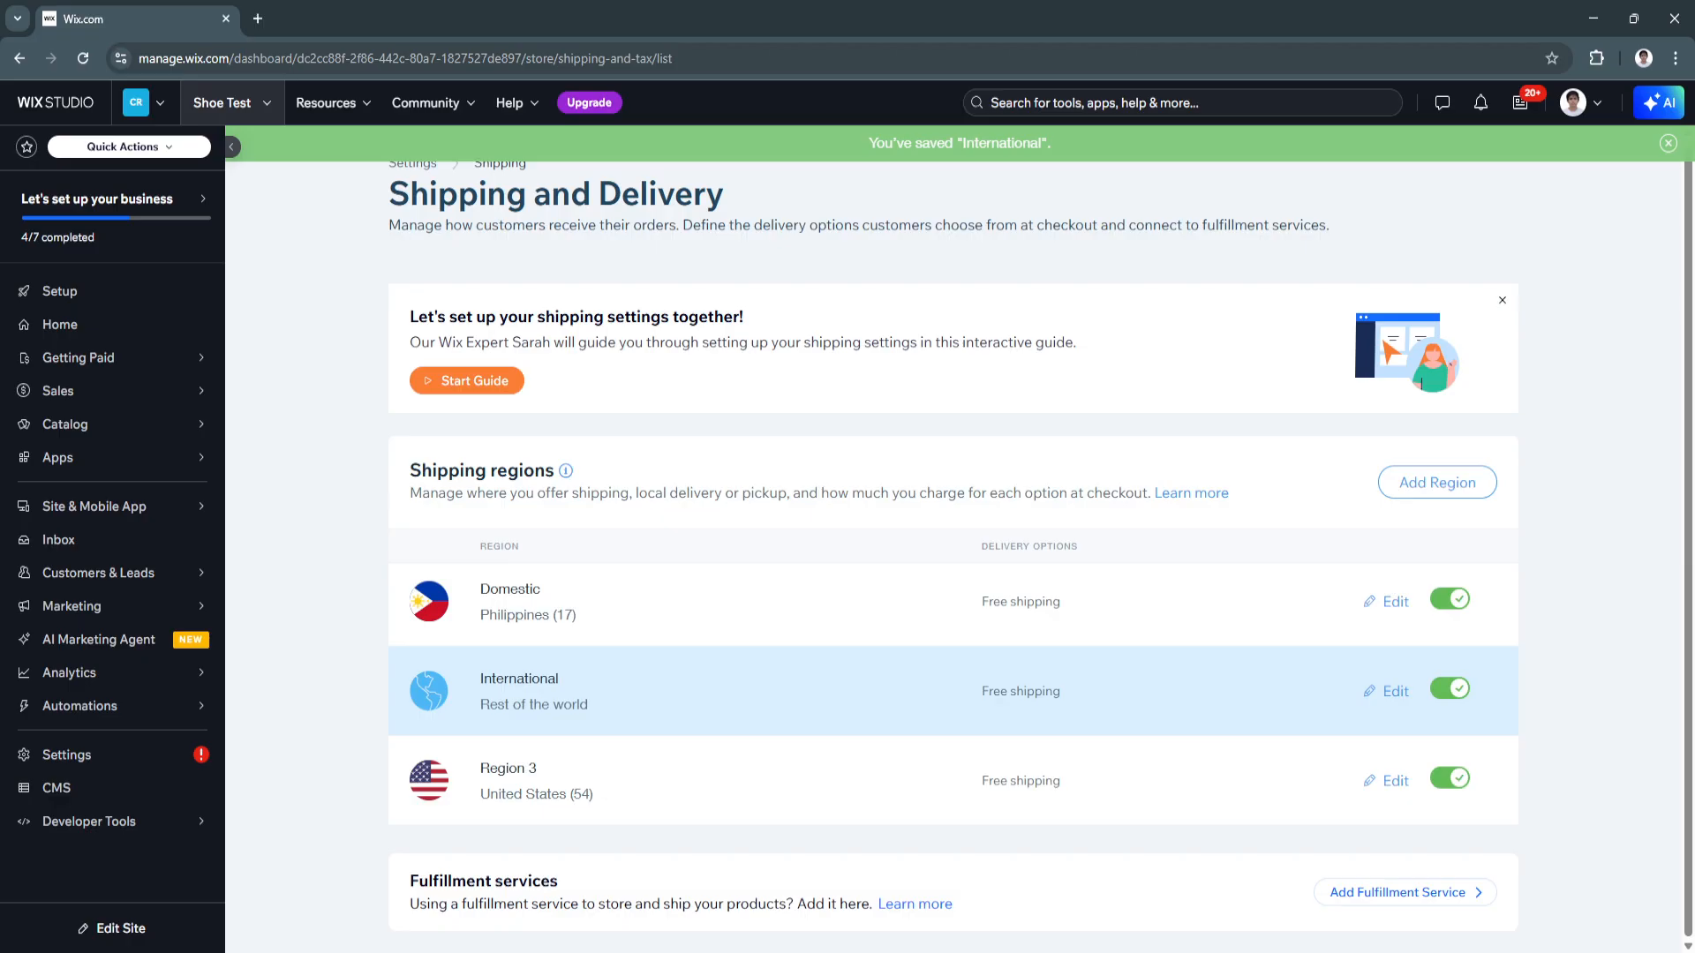
{"action": "mouse_move", "coordinate": [565, 470]}
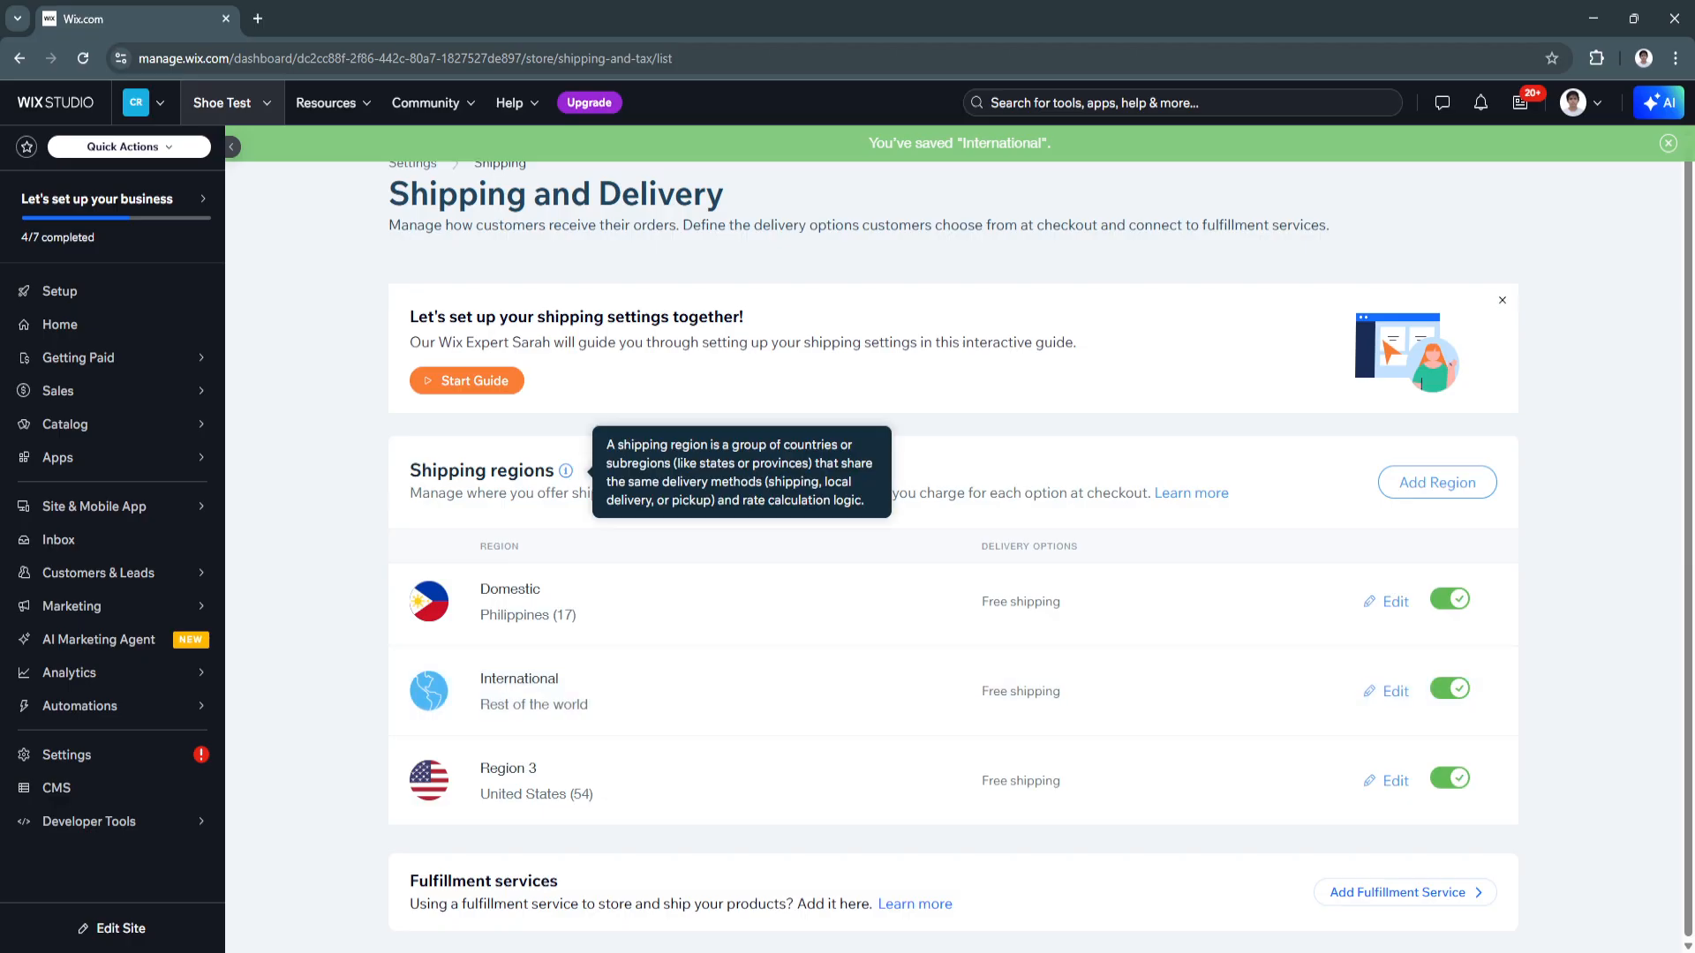